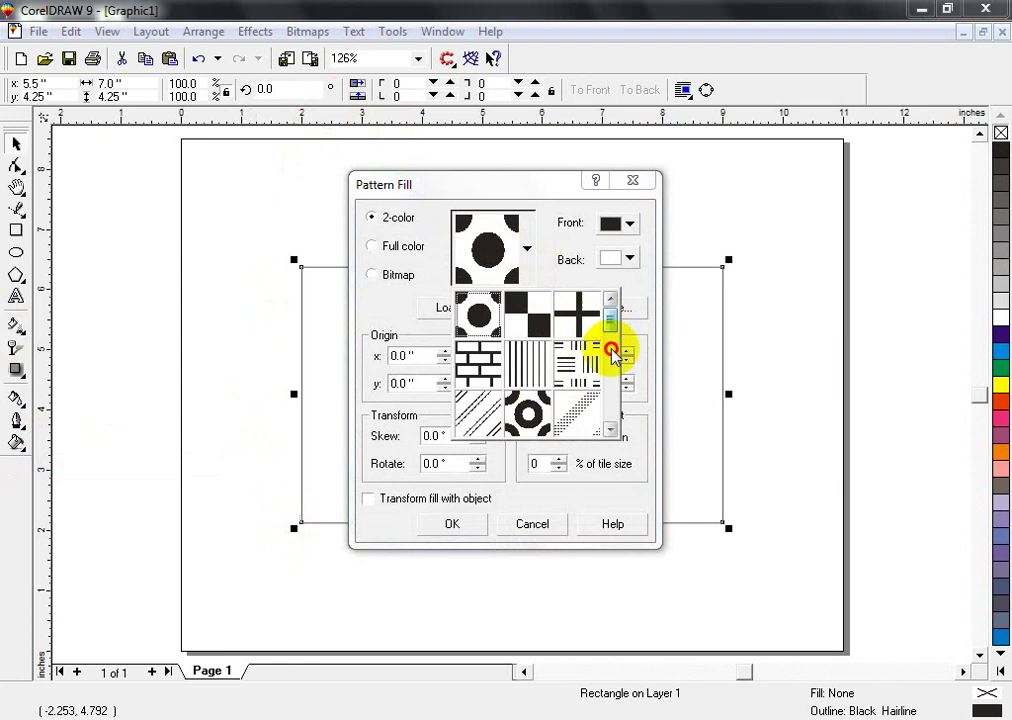
- Choose the 2-color lattice pattern and set its front colour to C100 M100 Y100 K100
left_click(610, 350)
left_click(535, 413)
left_click(628, 228)
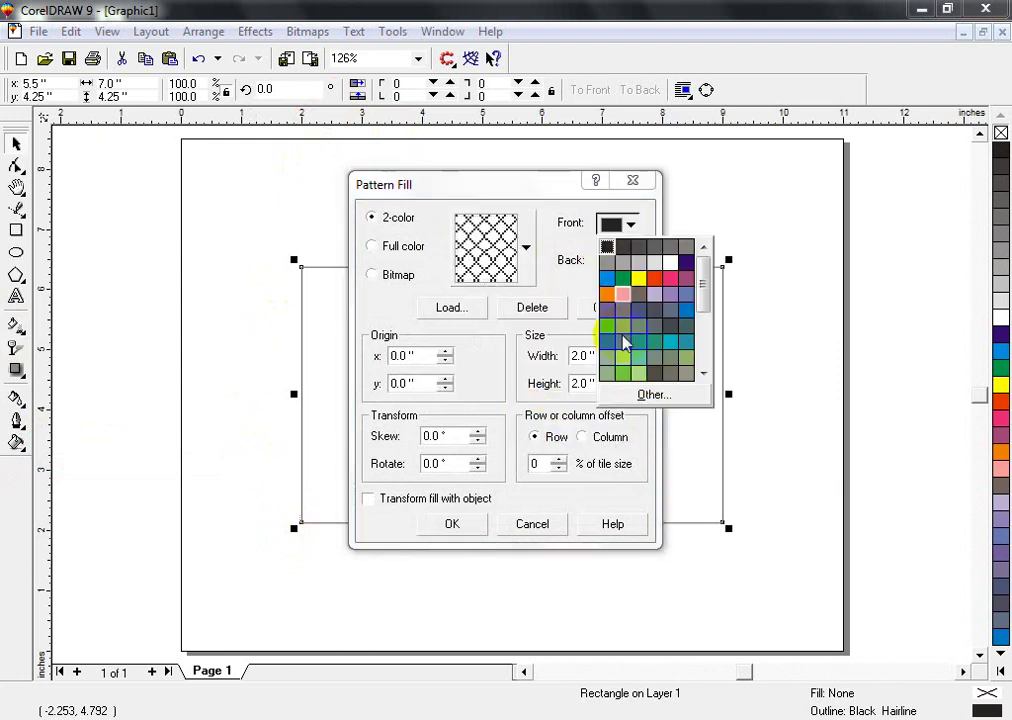
left_click(644, 399)
left_click(583, 346)
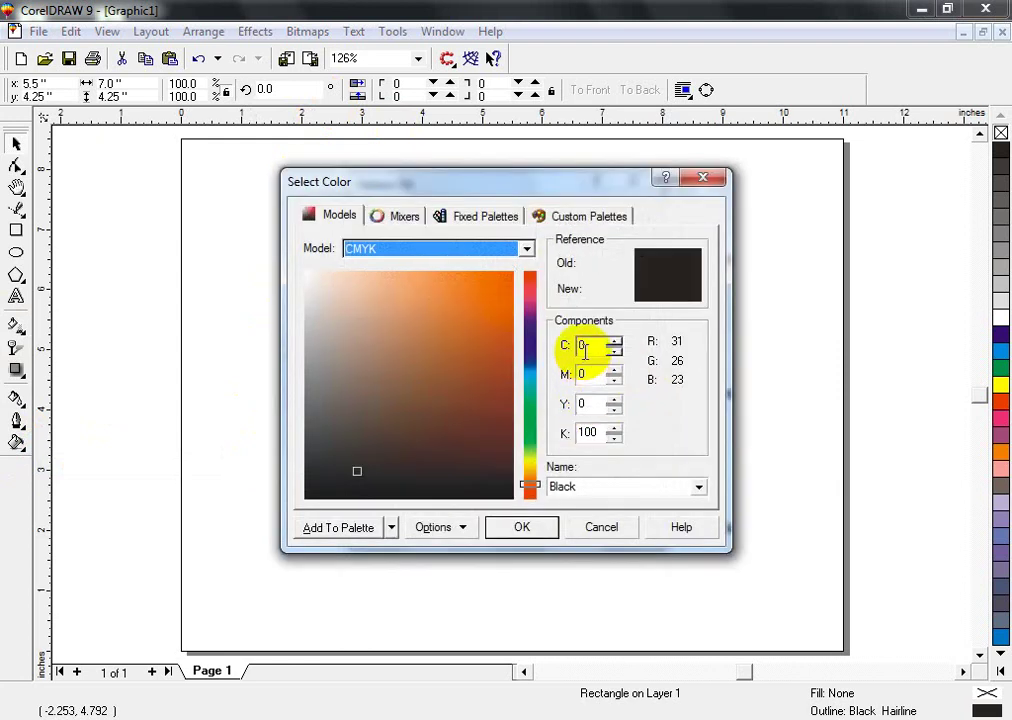
type("100")
key("Tab")
type("1")
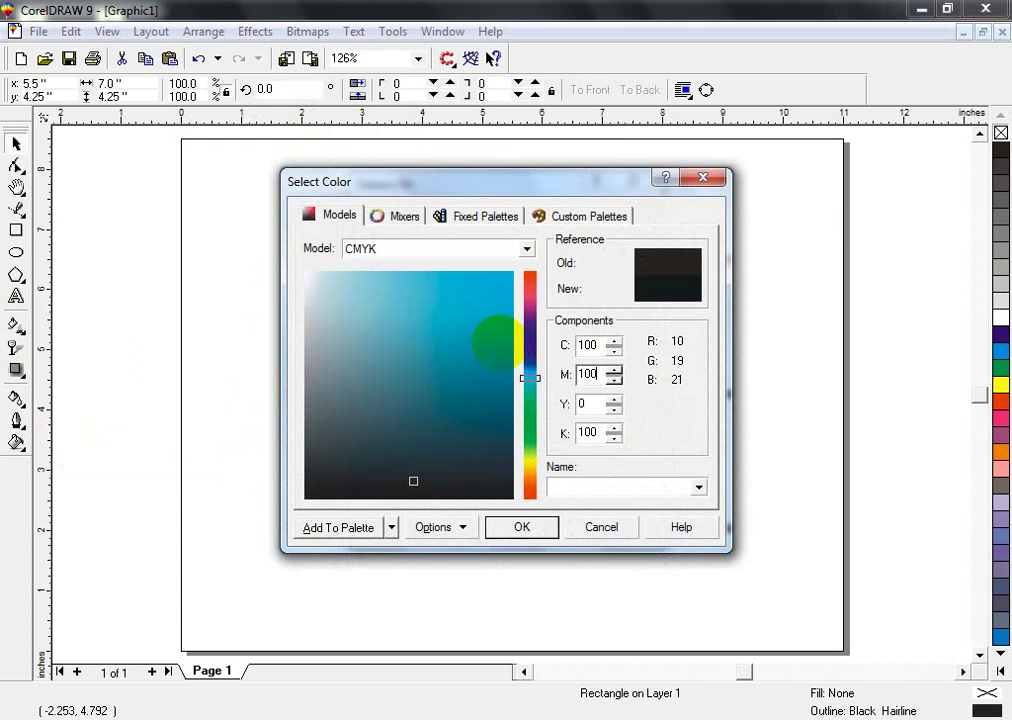
key("Tab")
type("100")
key("Return")
- Set the pattern's back colour to K100 black and apply the lattice fill to the rectangle
left_click(628, 260)
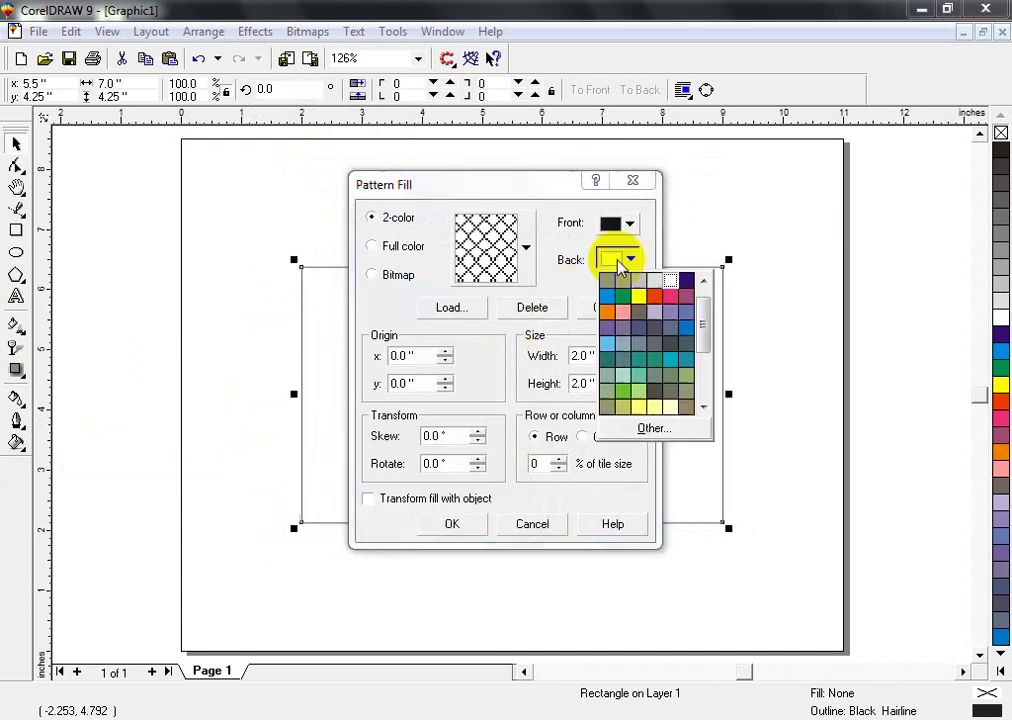
left_click(665, 430)
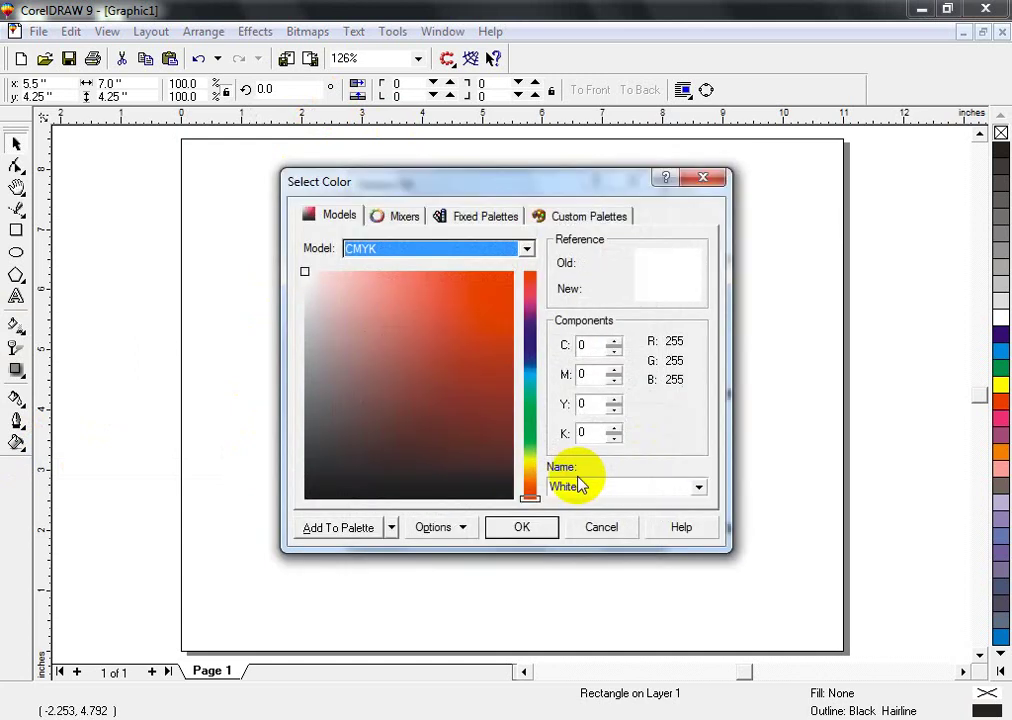
double_click(588, 433)
type("100")
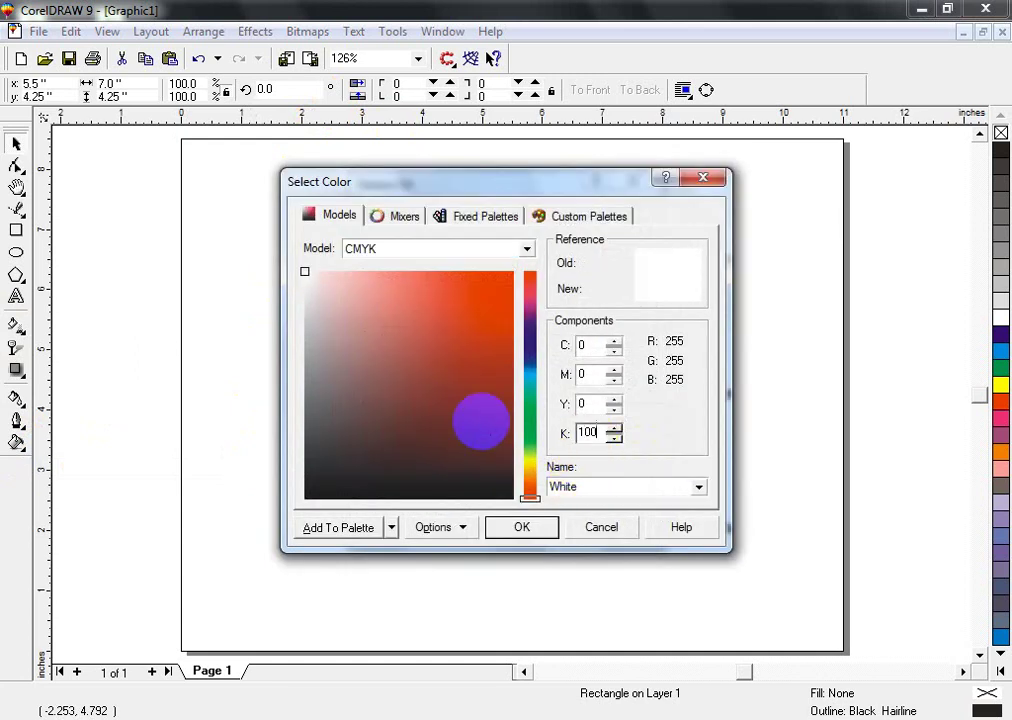
key("Return")
left_click(447, 527)
key("shift+F2")
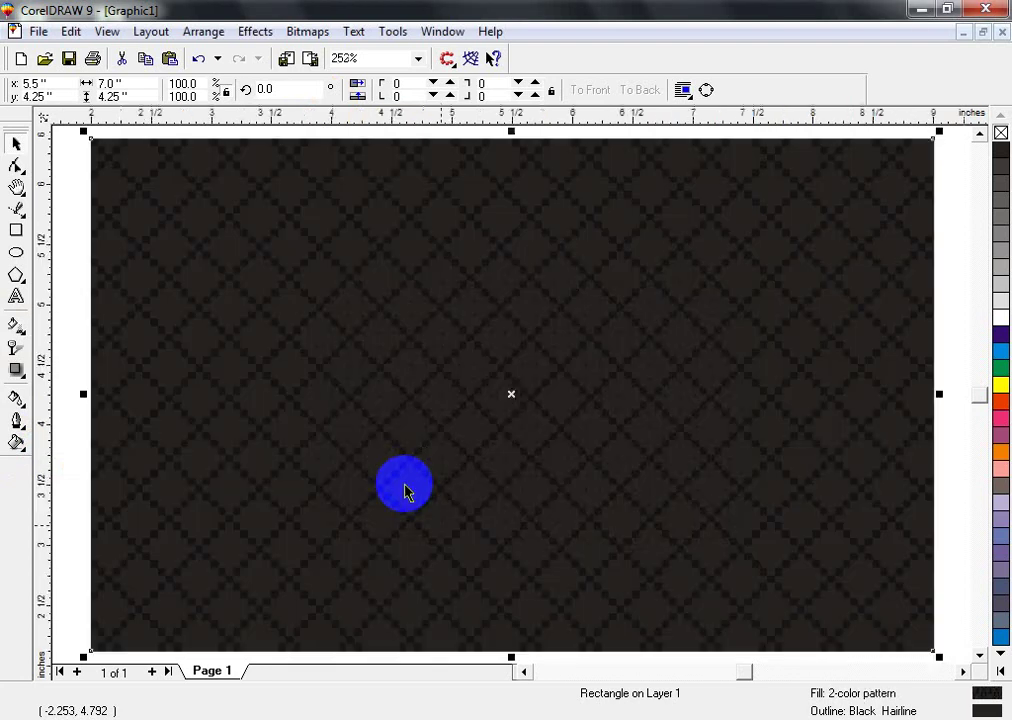
- Shrink the lattice pattern tiles into a fine, subtle texture with the Interactive Fill tool
key("g")
left_click_drag(330, 409, 301, 438)
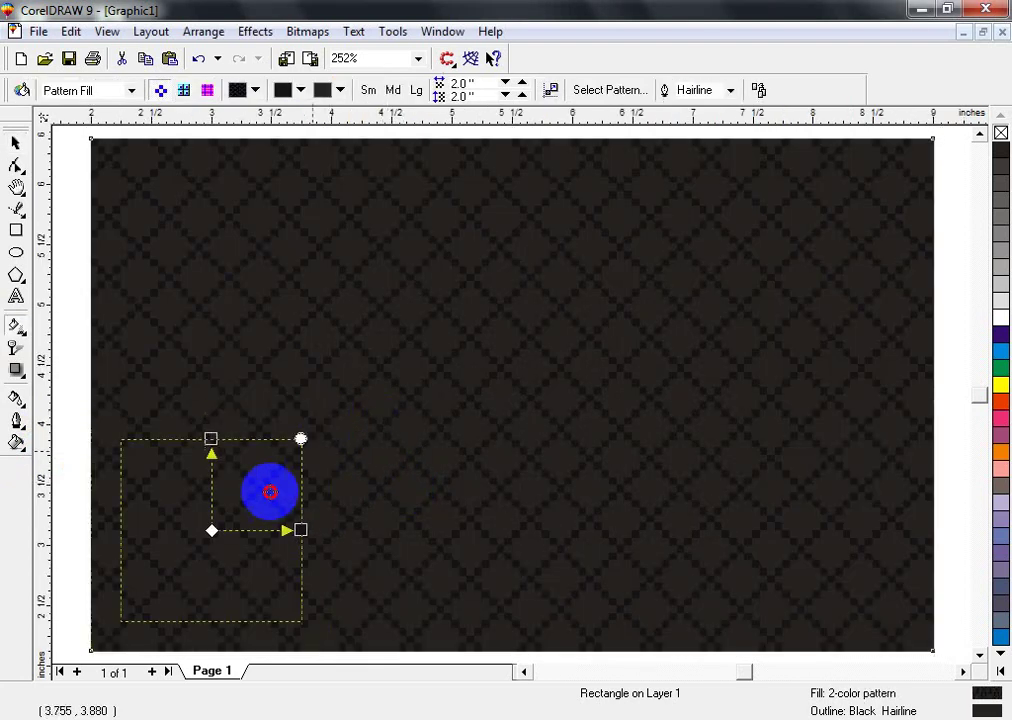
left_click_drag(270, 491, 225, 515)
key("F2")
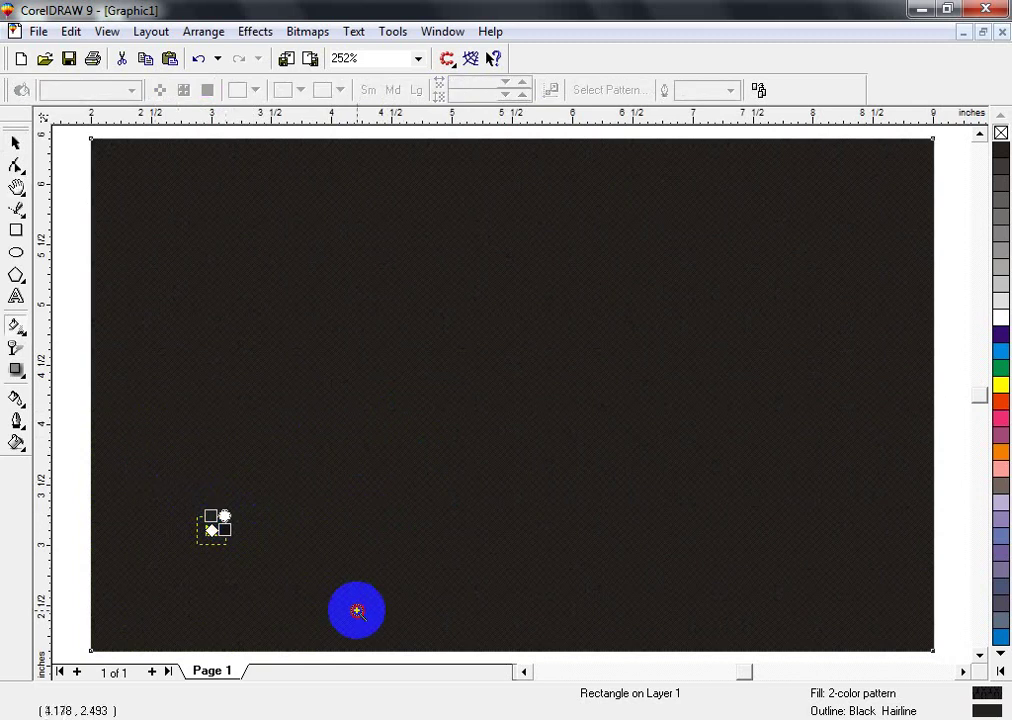
left_click_drag(355, 610, 173, 496)
left_click(449, 390)
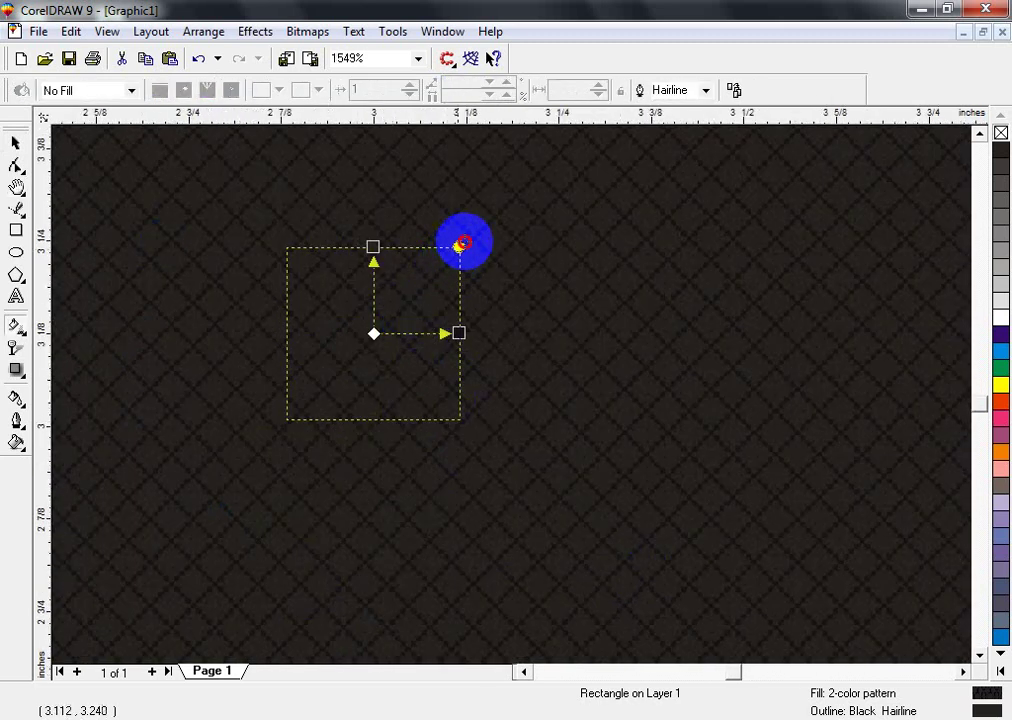
left_click_drag(459, 243, 480, 224)
key("space")
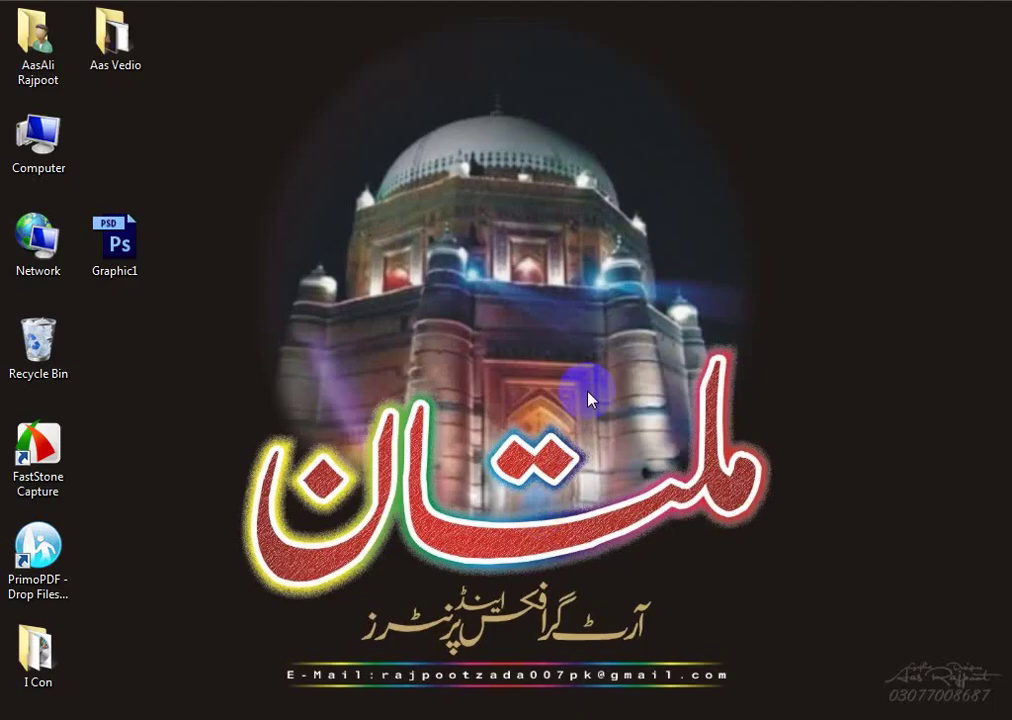
- Remove a trial import of the shrine image and open Graphic1.psd in Photoshop
left_click_drag(142, 262, 370, 510)
left_click_drag(372, 712, 402, 415)
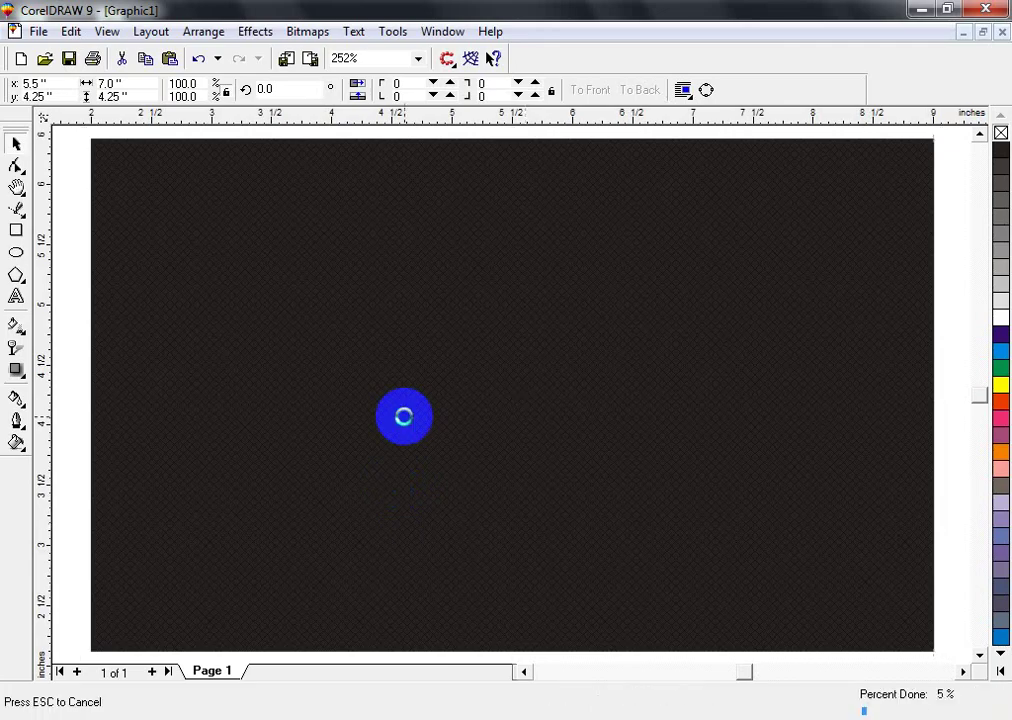
mouse_move(458, 717)
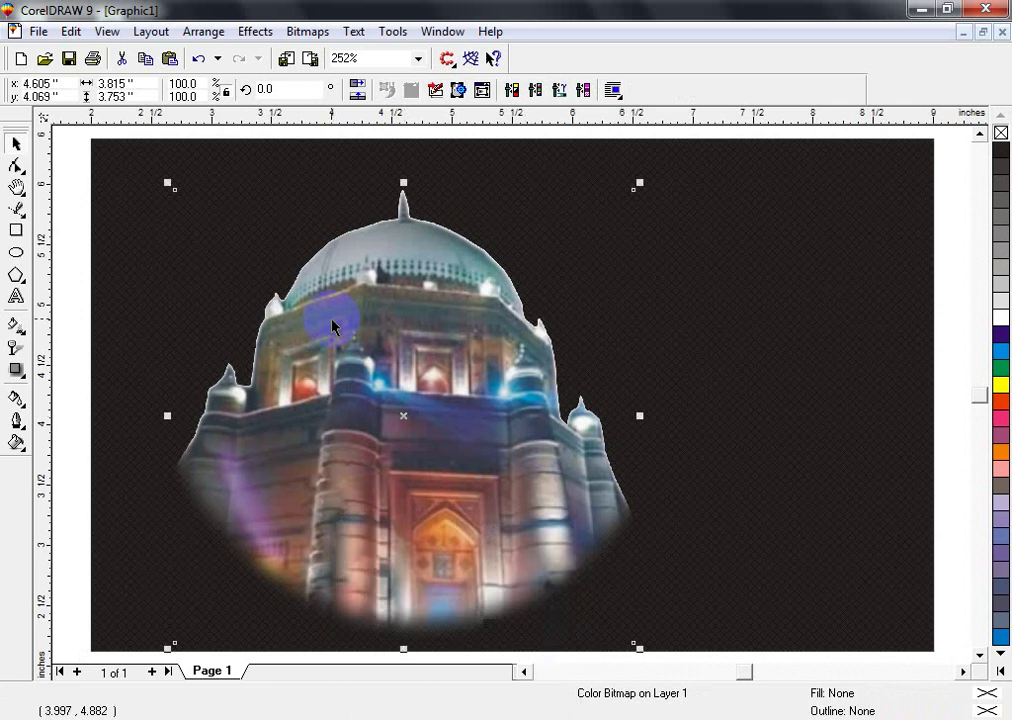
key("Delete")
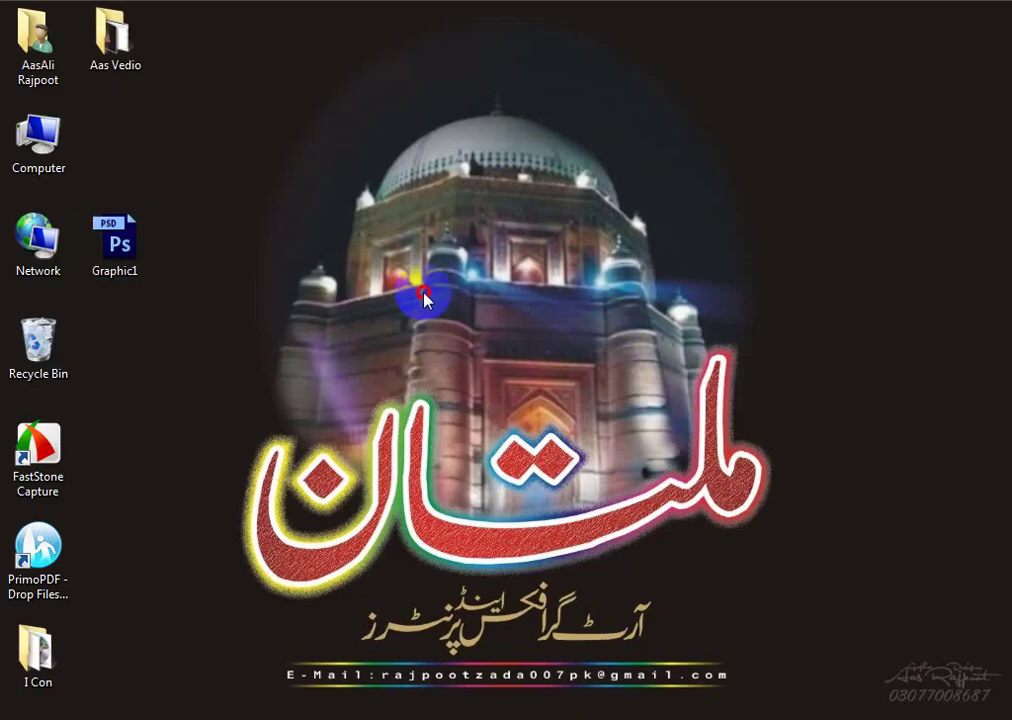
key("super+f")
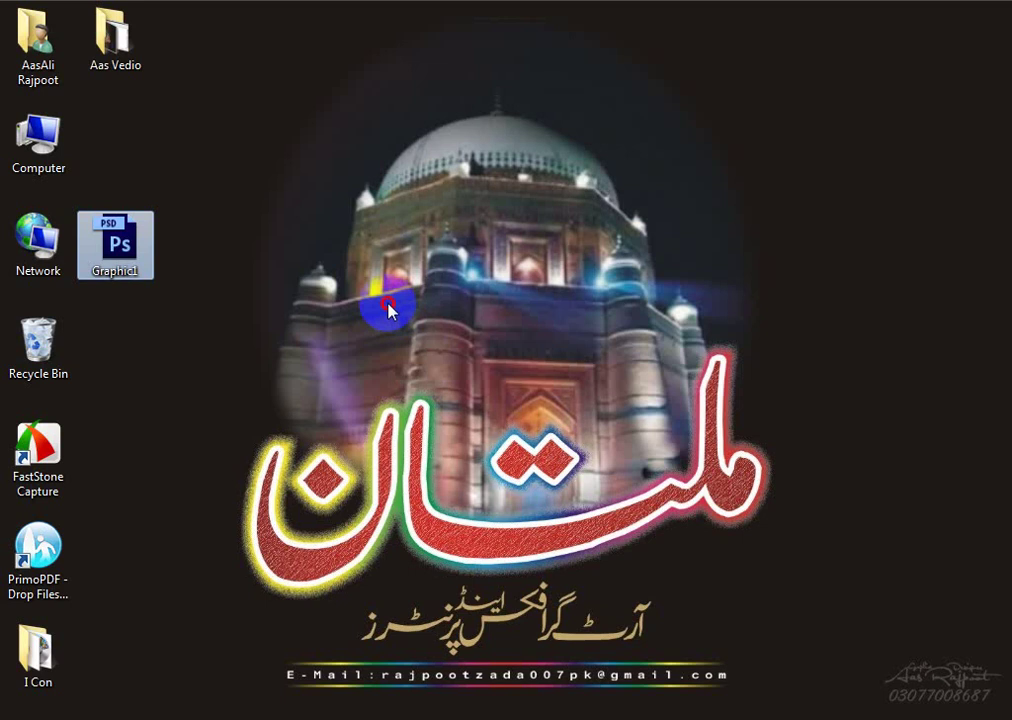
double_click(115, 240)
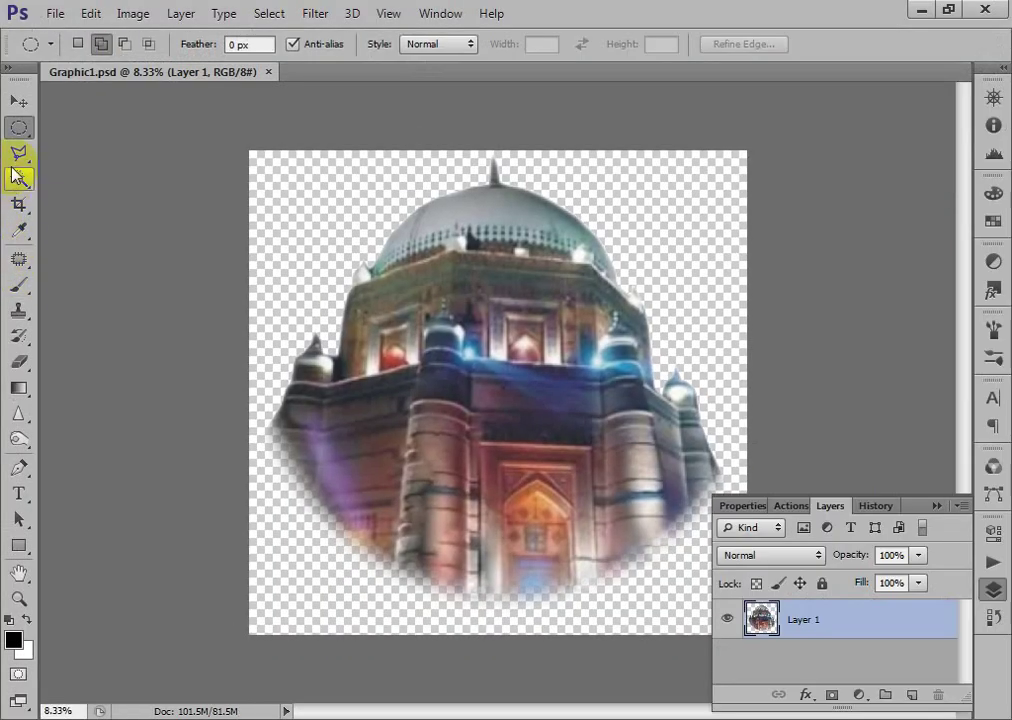
- Trace the shrine's left wall, turret and roof edge with the Polygonal Lasso
left_click(18, 153)
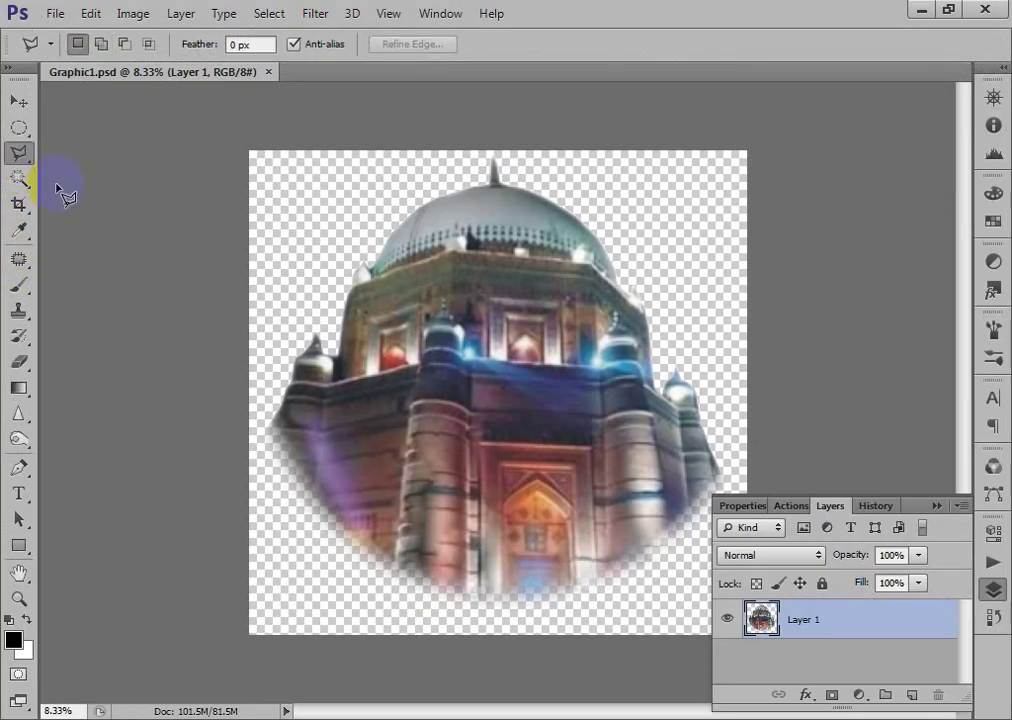
key("ctrl+plus")
key("ctrl+plus")
key("ctrl+plus")
left_click_drag(140, 420, 714, 310)
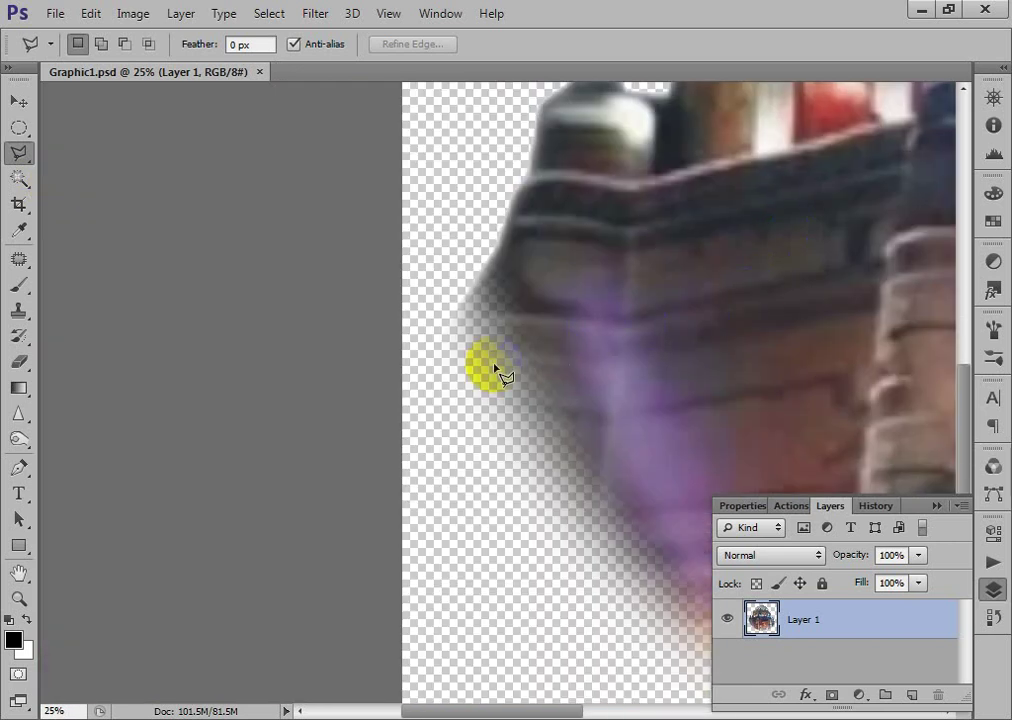
left_click(453, 365)
left_click(479, 305)
left_click(502, 237)
left_click(537, 172)
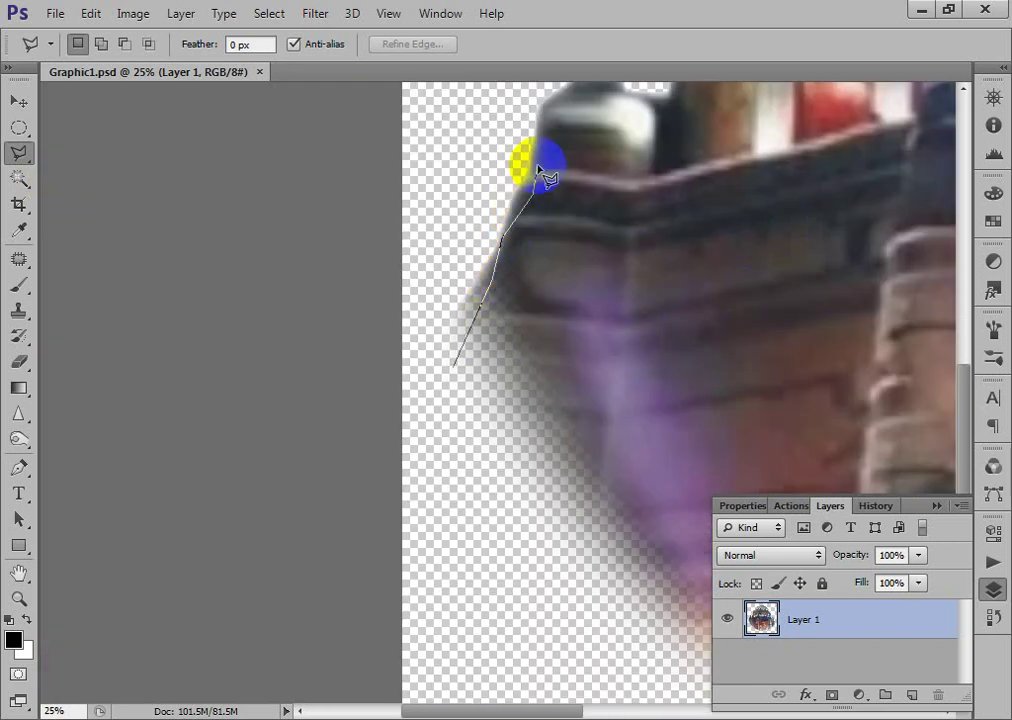
left_click(543, 117)
left_click_drag(550, 108, 480, 425)
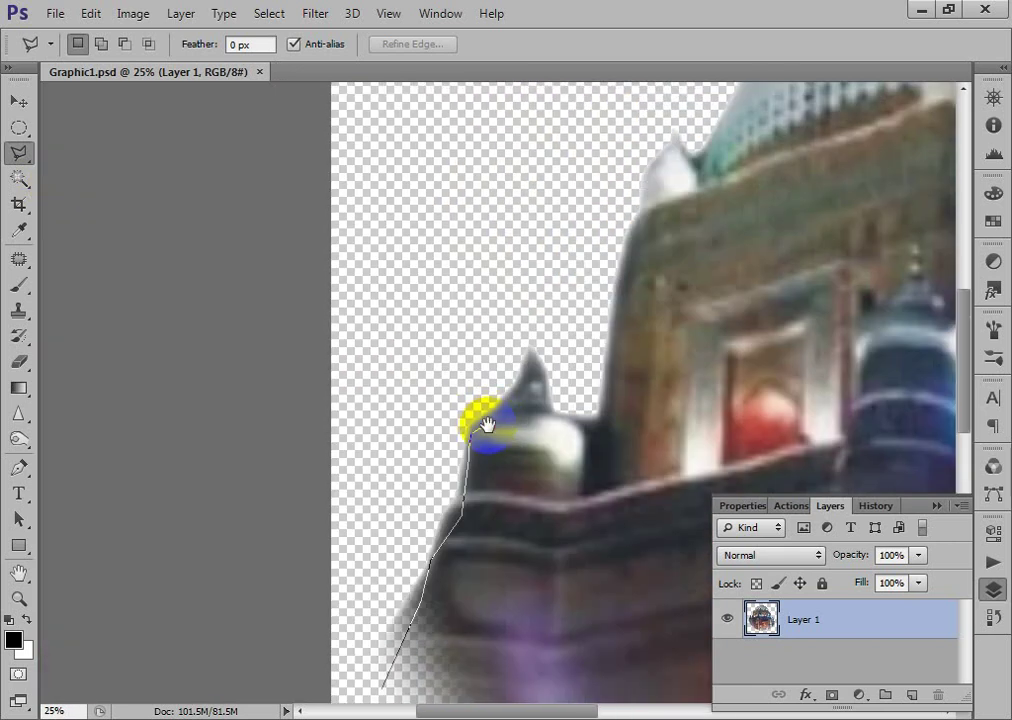
left_click(529, 349)
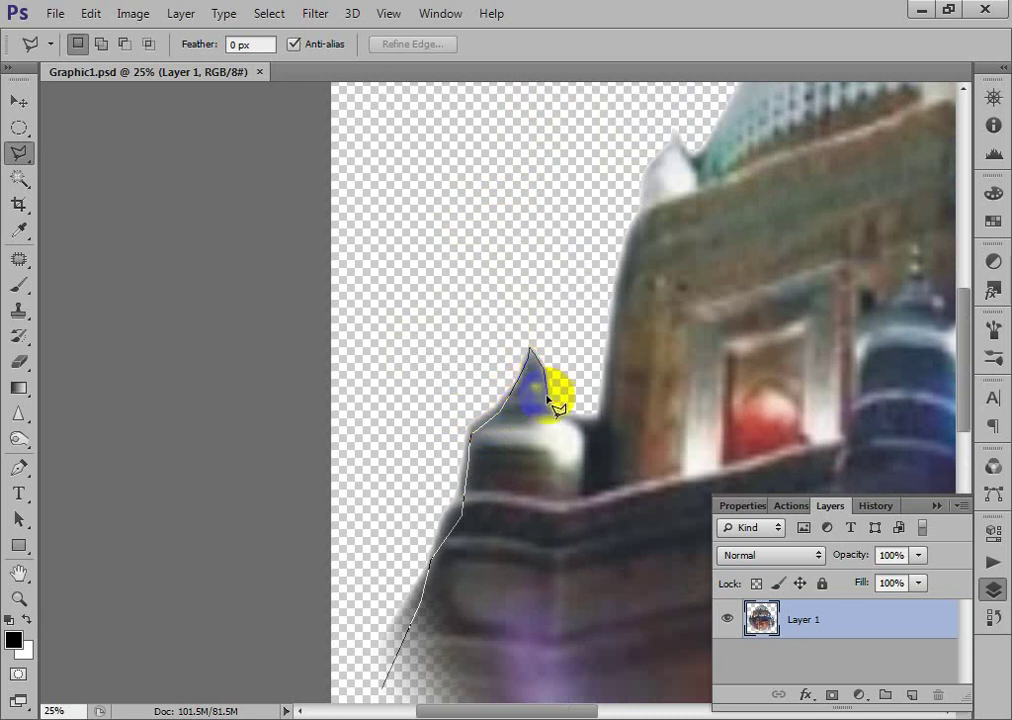
left_click(551, 408)
left_click(596, 421)
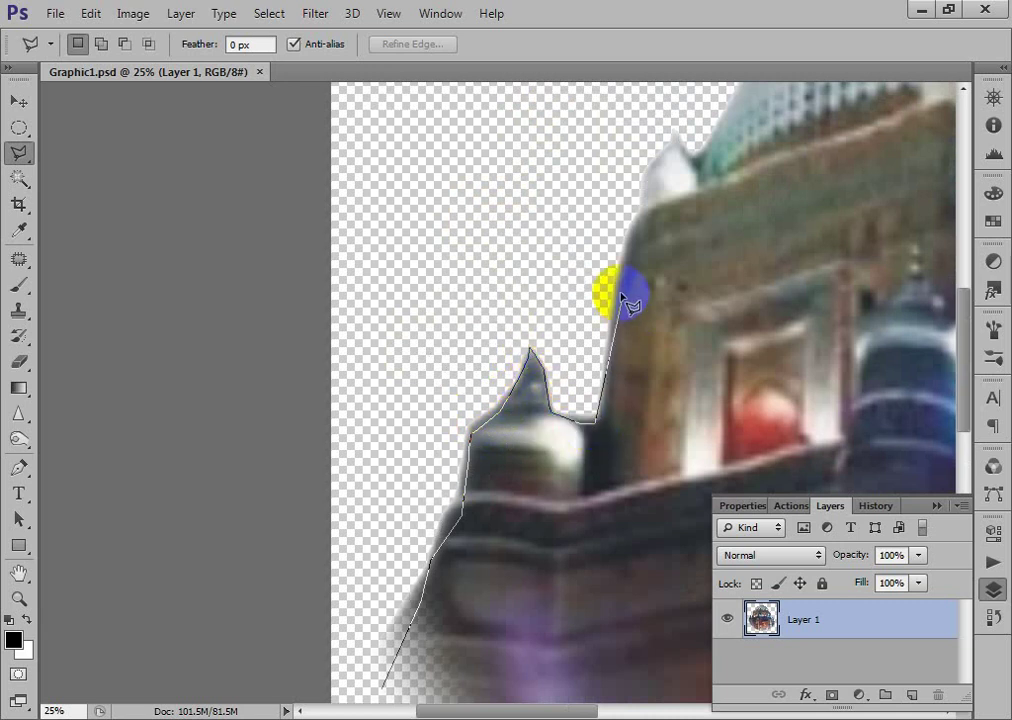
left_click(643, 211)
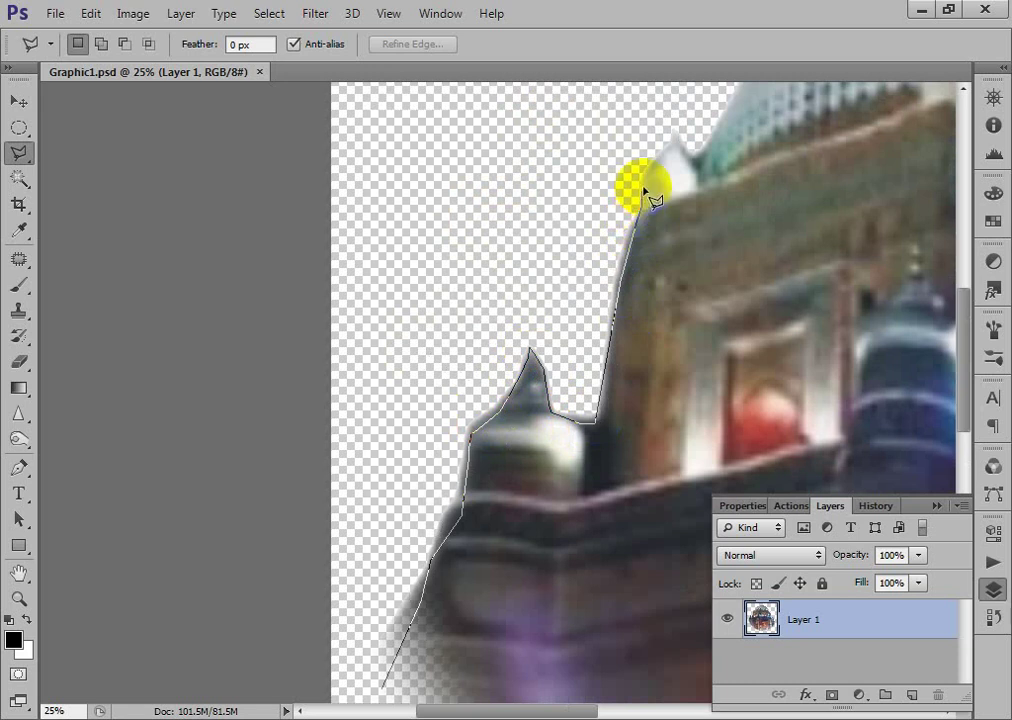
left_click(668, 148)
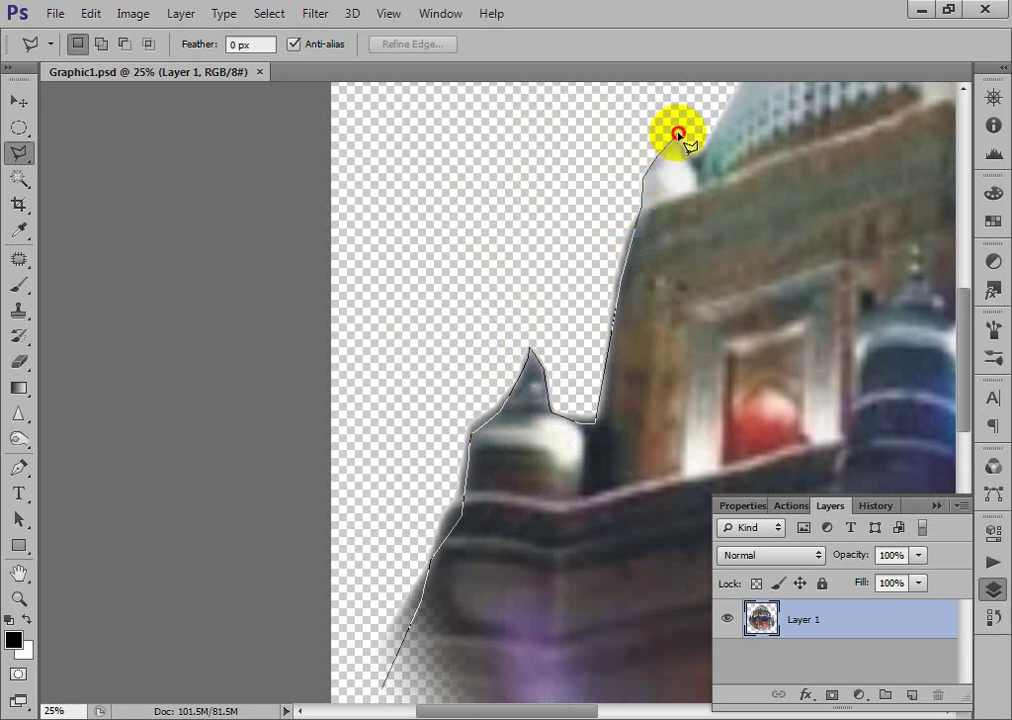
left_click(697, 150)
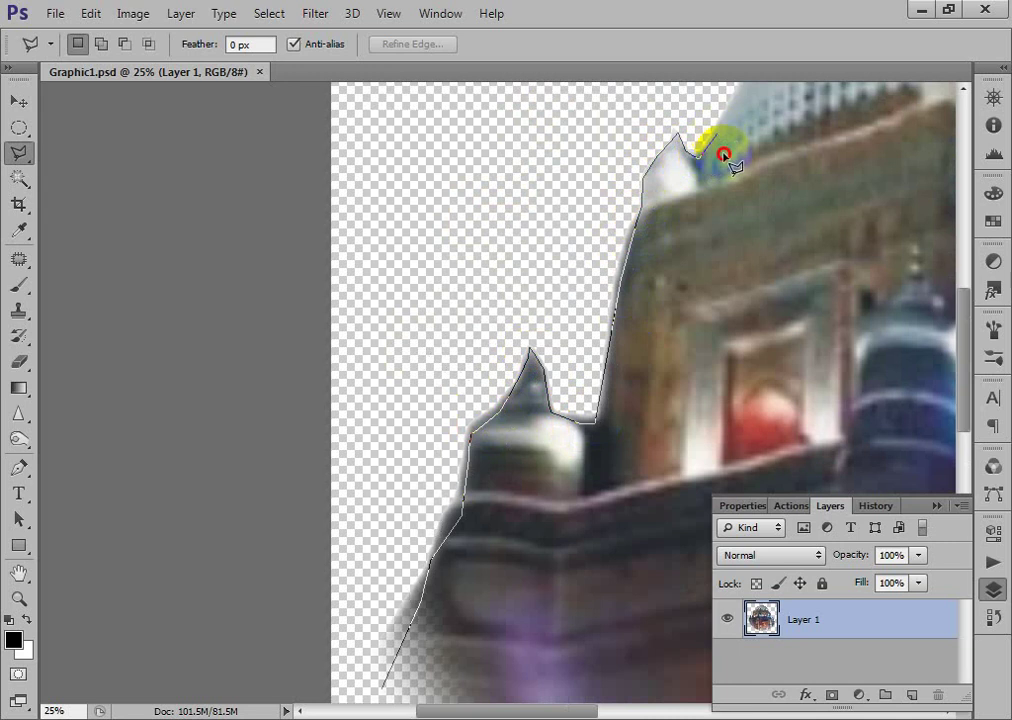
- Continue the outline over the main dome and its spire
key("space")
left_click_drag(727, 154, 535, 391)
left_click_drag(734, 260, 168, 623)
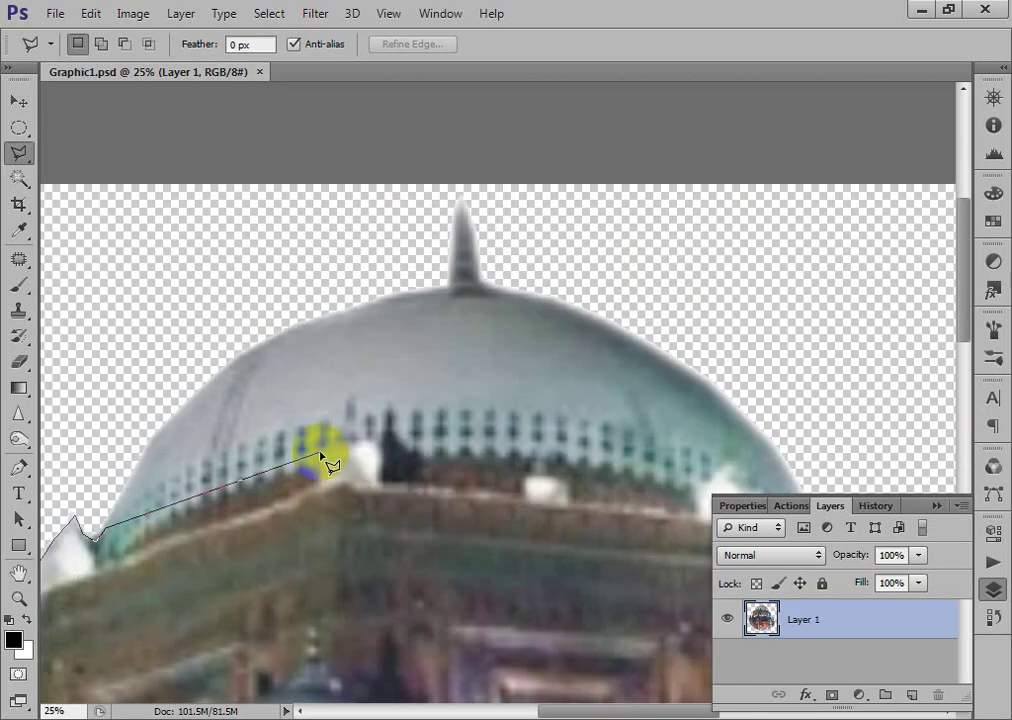
left_click(152, 442)
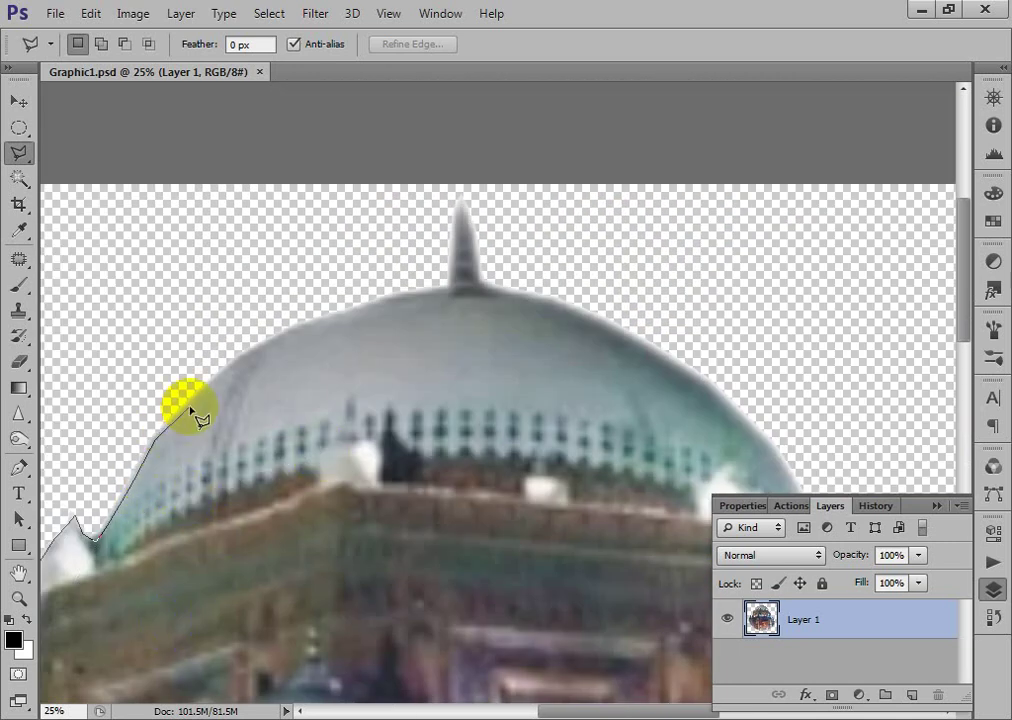
left_click(248, 354)
left_click(290, 329)
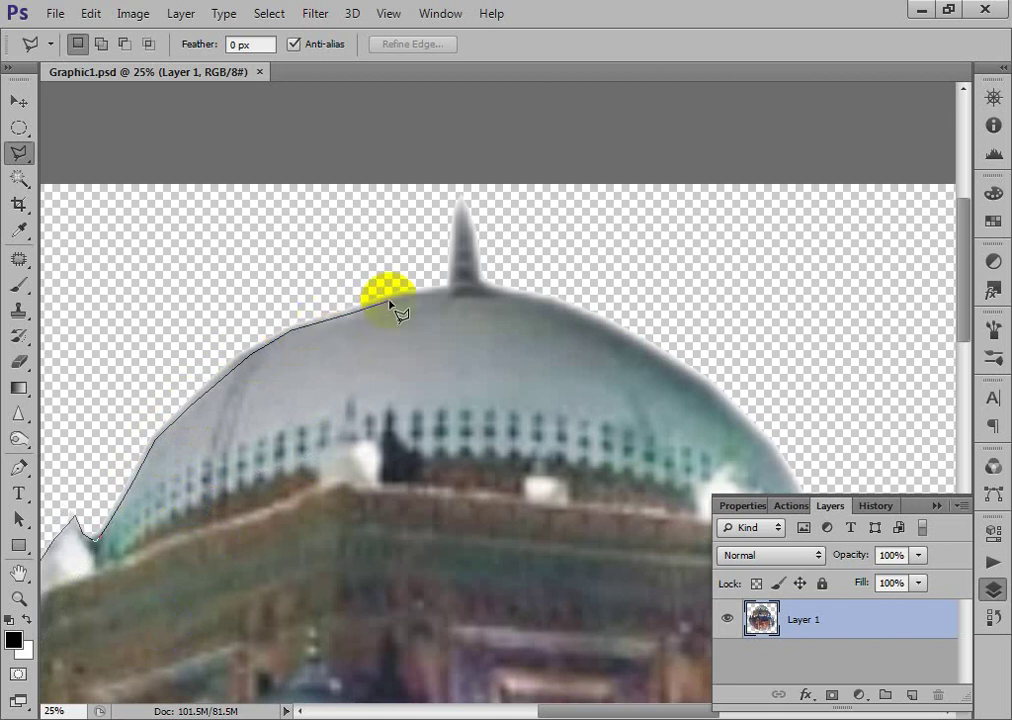
left_click(452, 289)
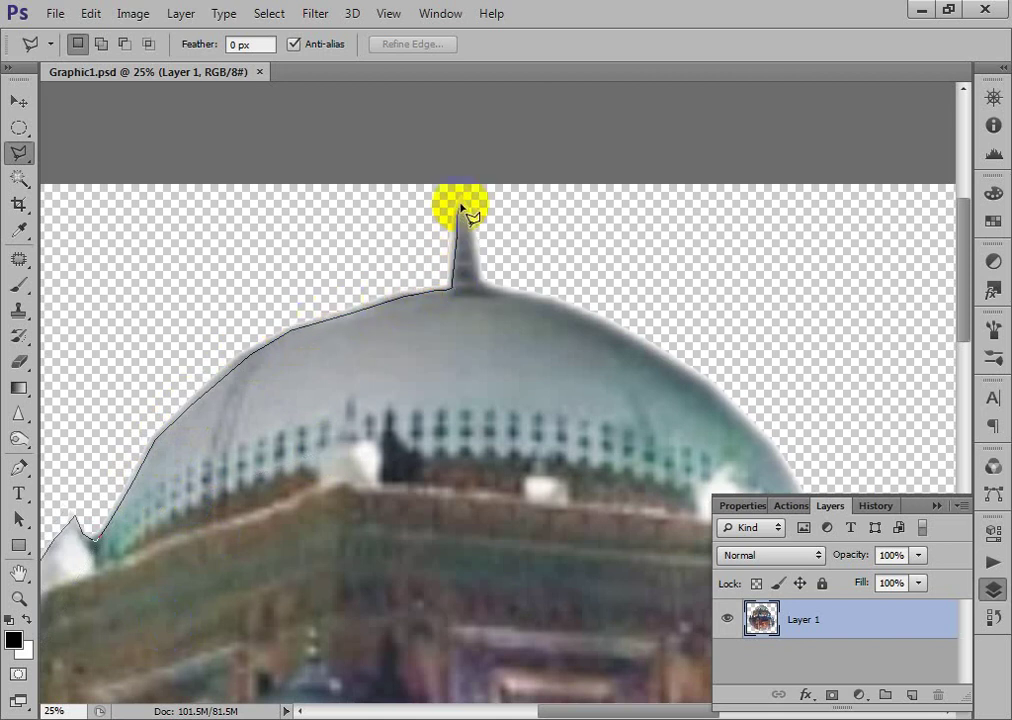
left_click(462, 208)
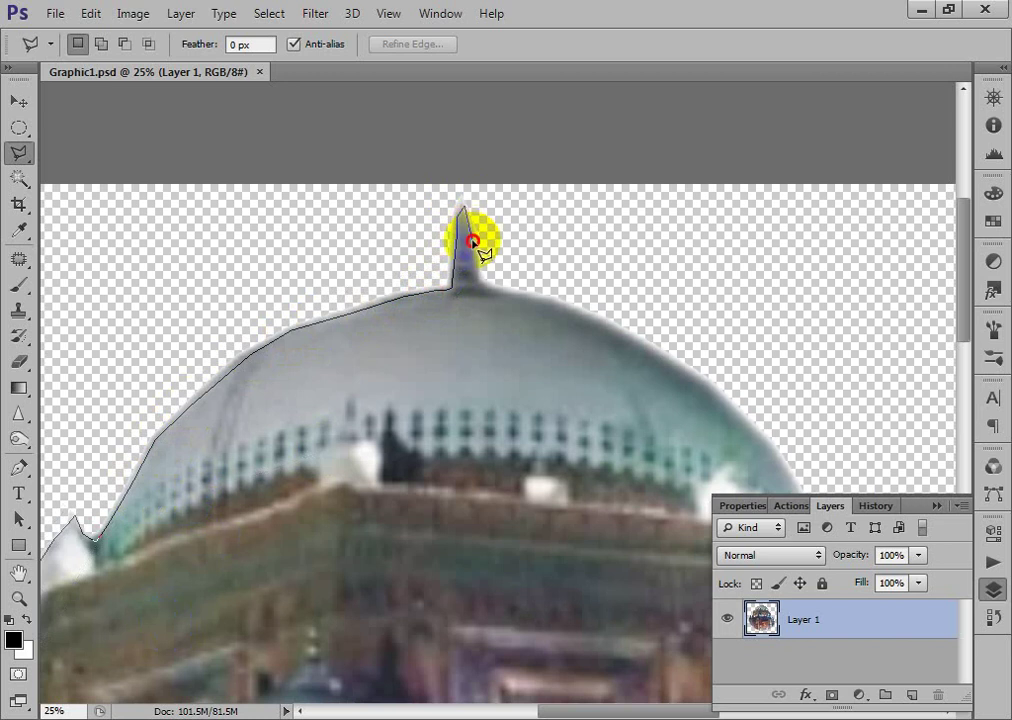
left_click(478, 290)
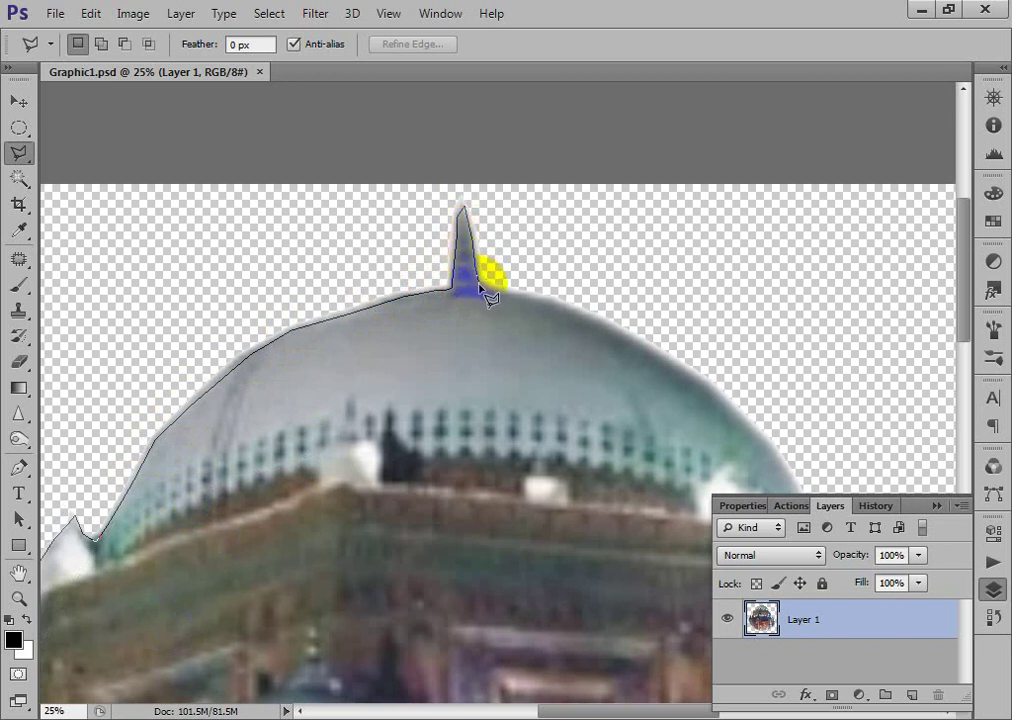
left_click(540, 302)
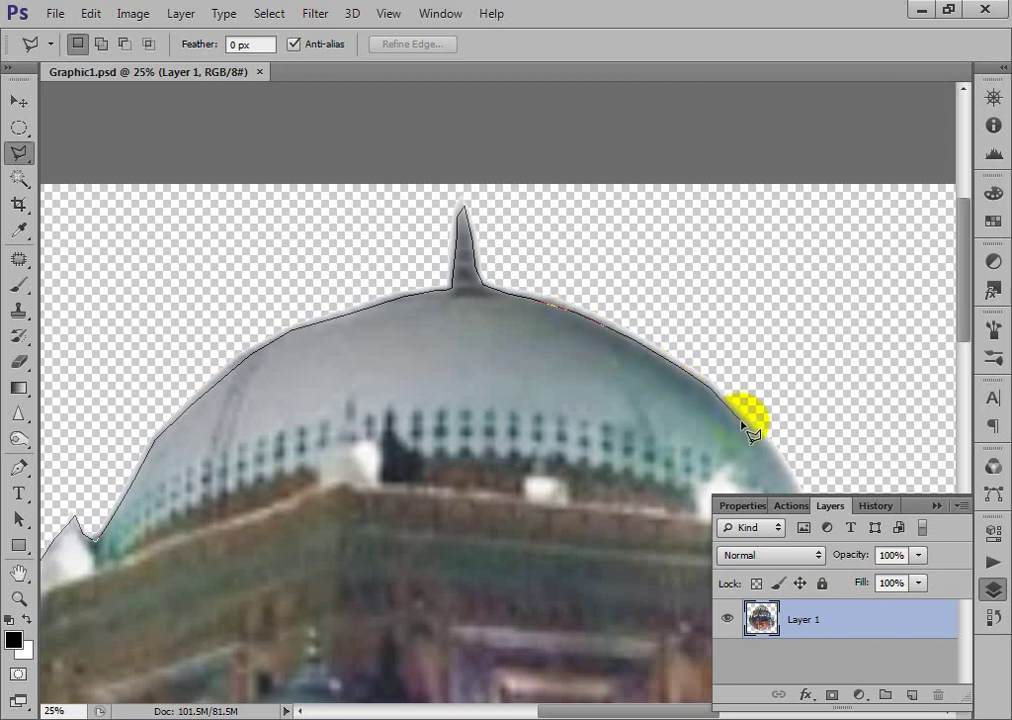
left_click(772, 452)
- Trace the dome's right side, the cornice, the right wall and the small turret
left_click_drag(718, 479, 285, 323)
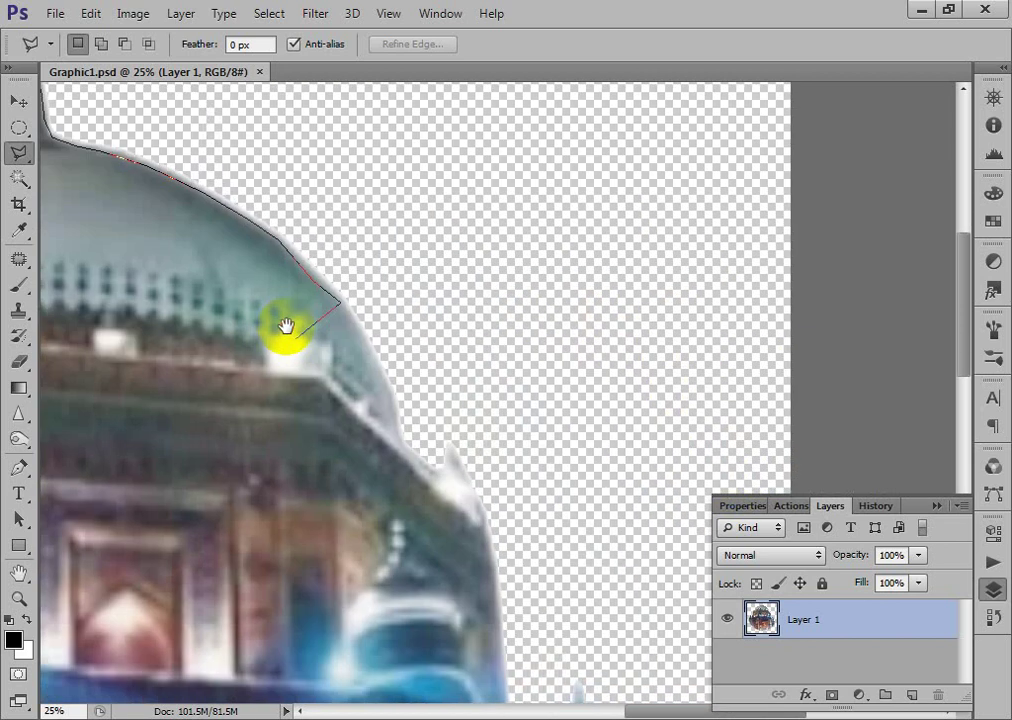
left_click(388, 396)
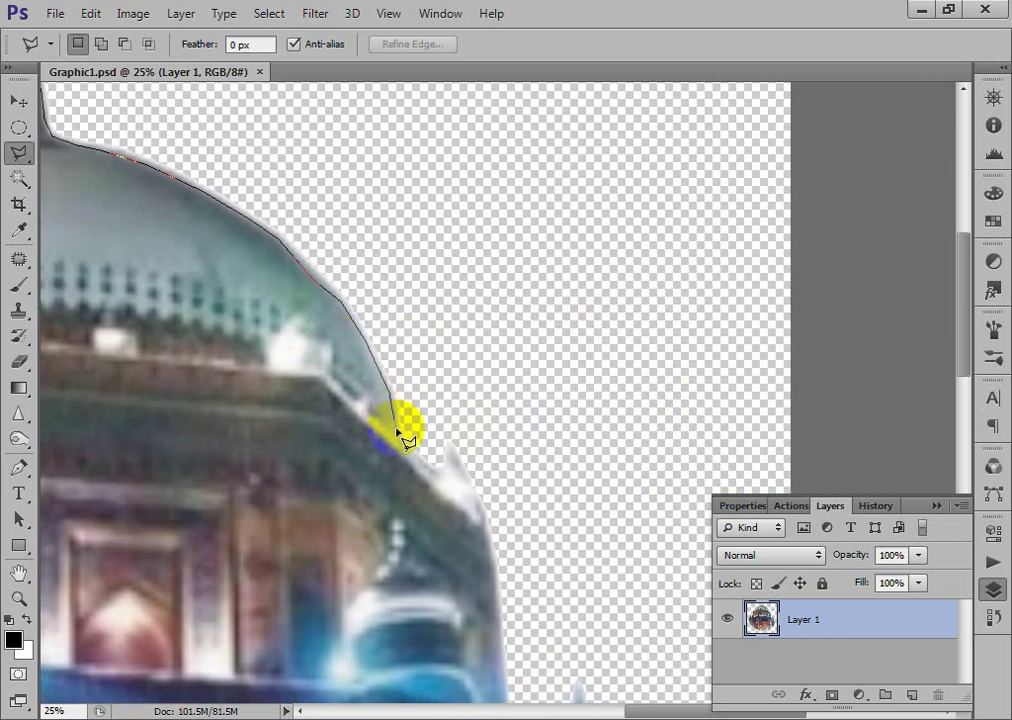
left_click(399, 437)
left_click(410, 457)
left_click(437, 476)
left_click(449, 447)
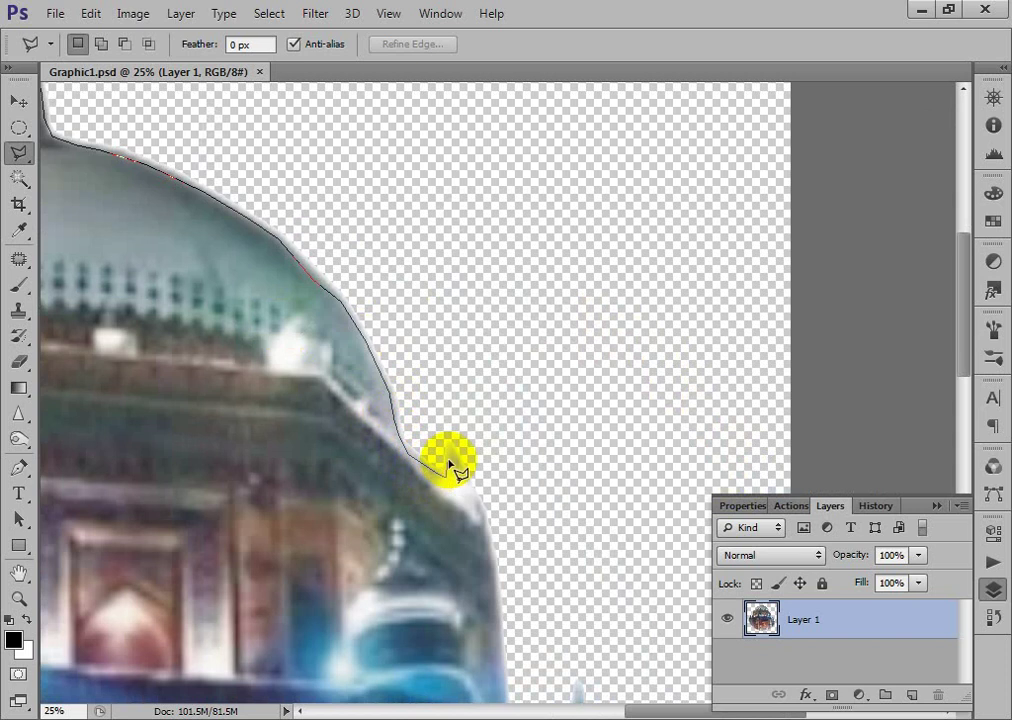
left_click(486, 524)
left_click_drag(492, 614, 475, 328)
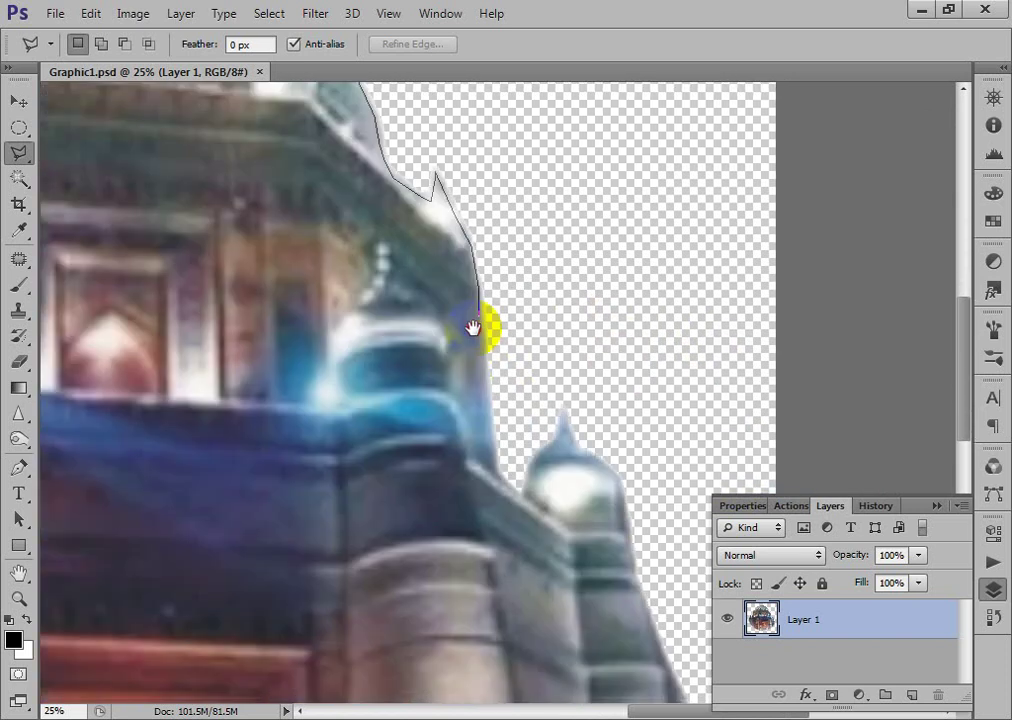
left_click(485, 343)
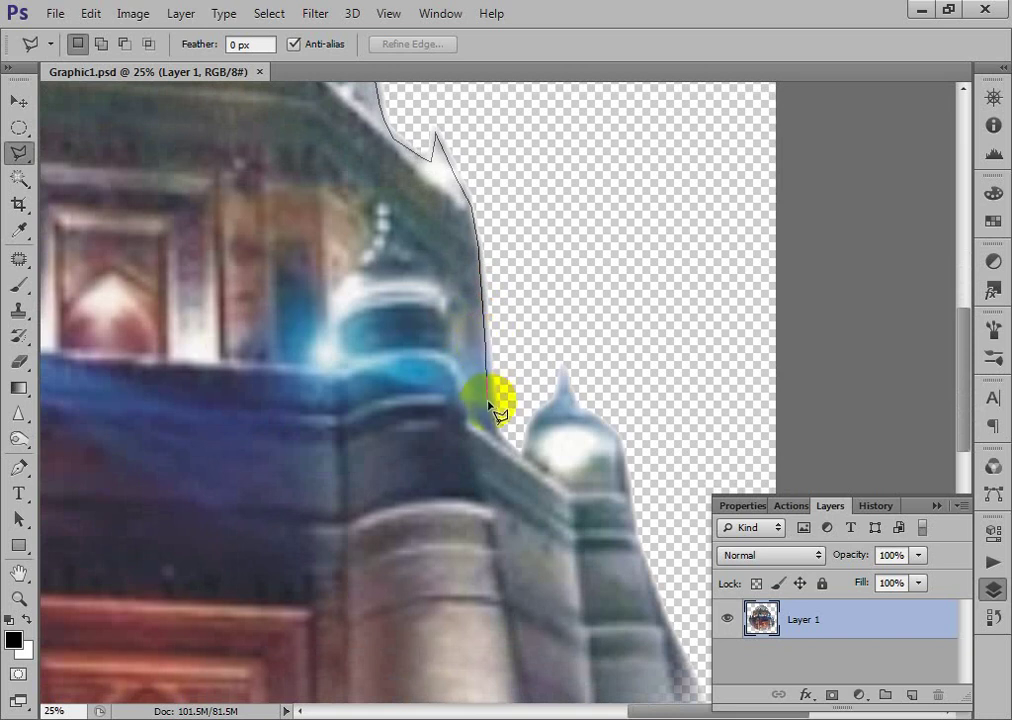
left_click(499, 433)
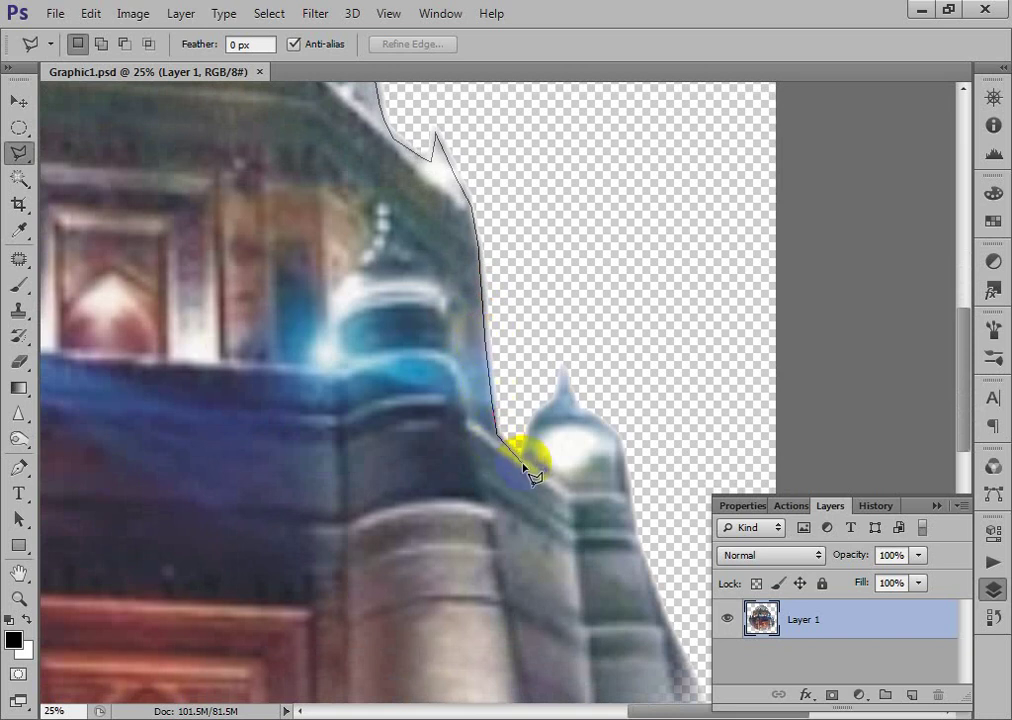
left_click(522, 462)
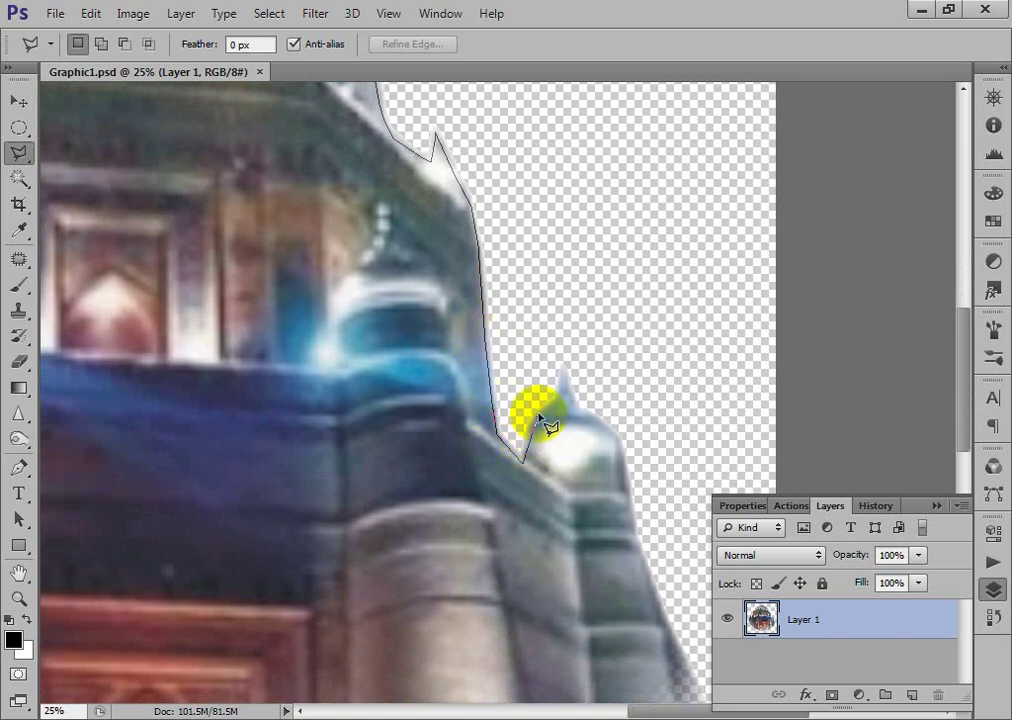
left_click(540, 414)
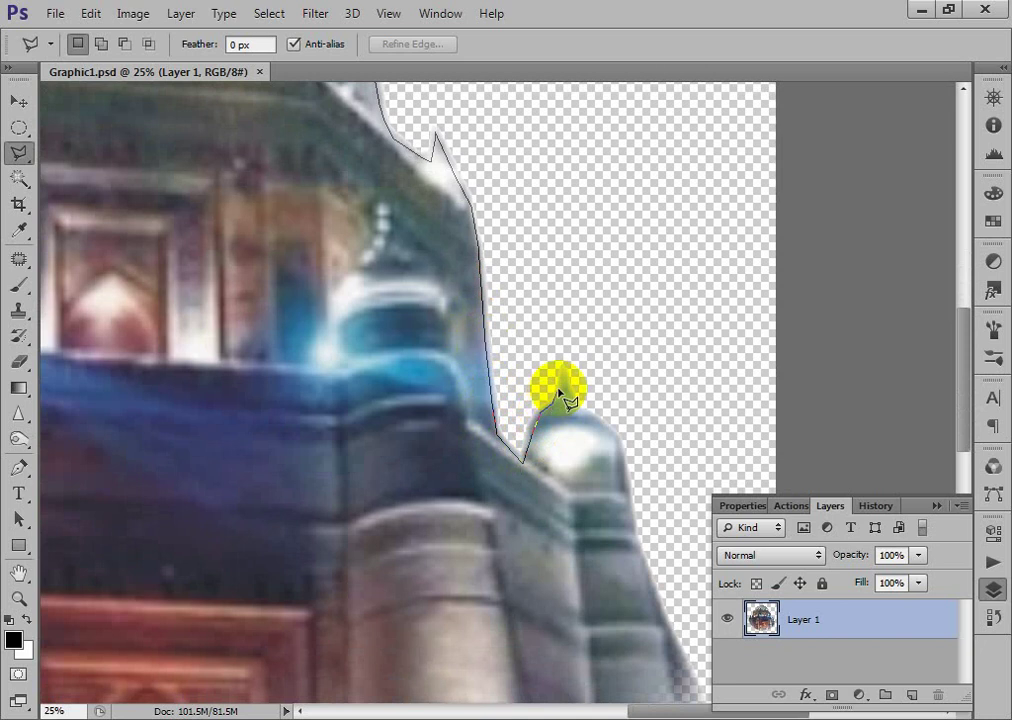
left_click(564, 374)
left_click(587, 412)
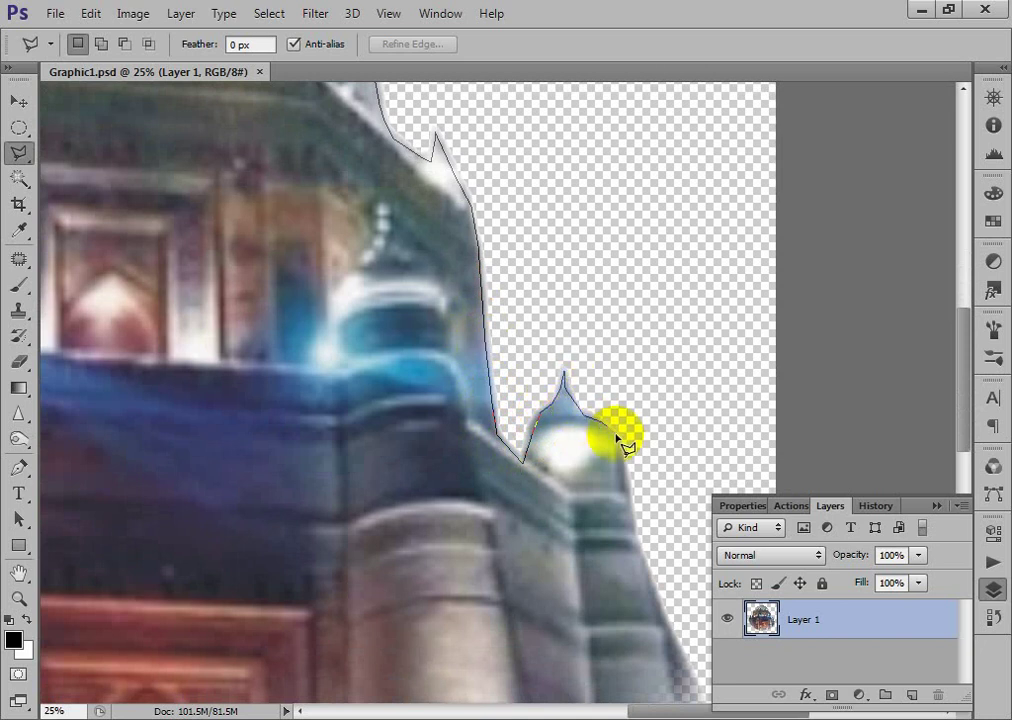
left_click(614, 437)
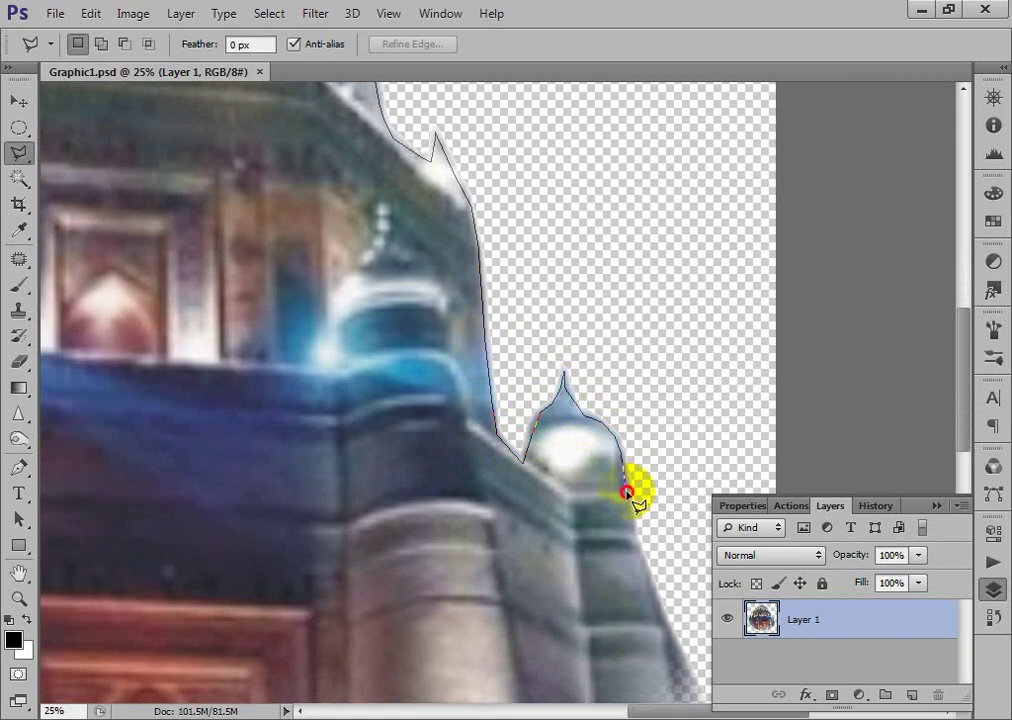
left_click(633, 563)
- Route the outline around outside the image back to the start and close the selection
left_click_drag(617, 632, 490, 370)
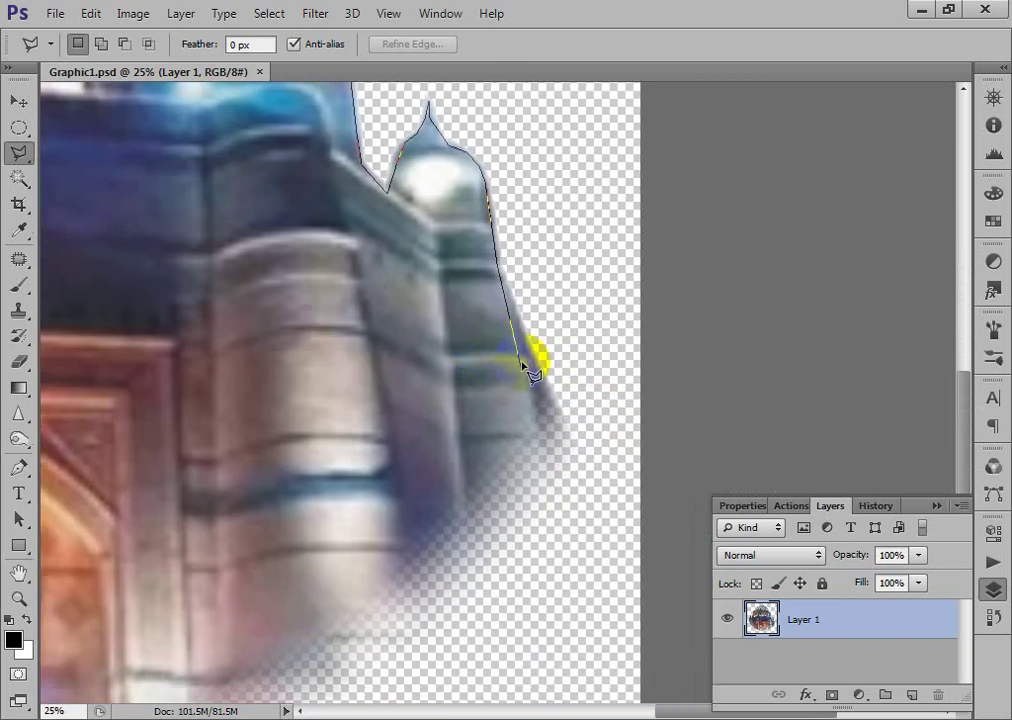
left_click(540, 382)
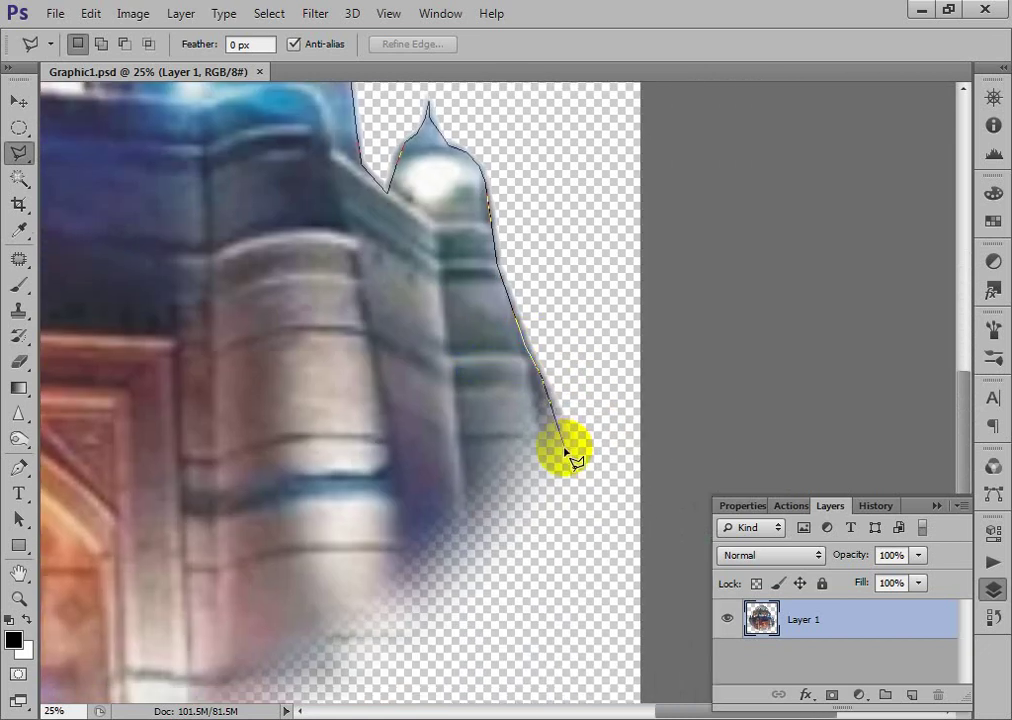
left_click(567, 463)
left_click(615, 552)
left_click(777, 350)
left_click(808, 247)
scroll(815, 260, "up", 10)
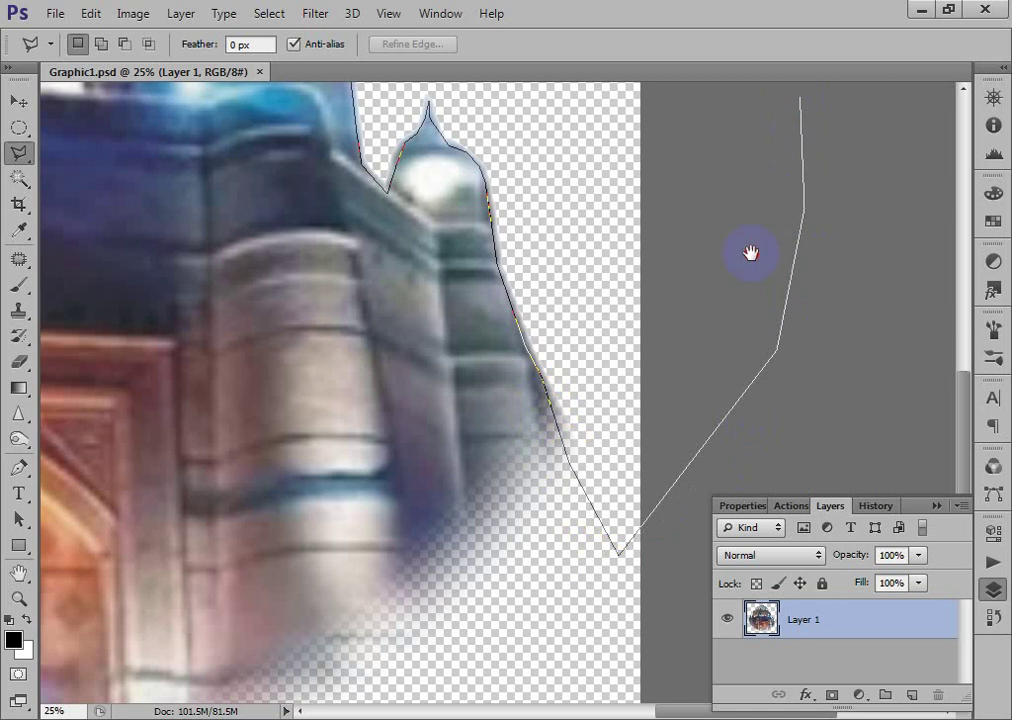
scroll(157, 455, "down", 3)
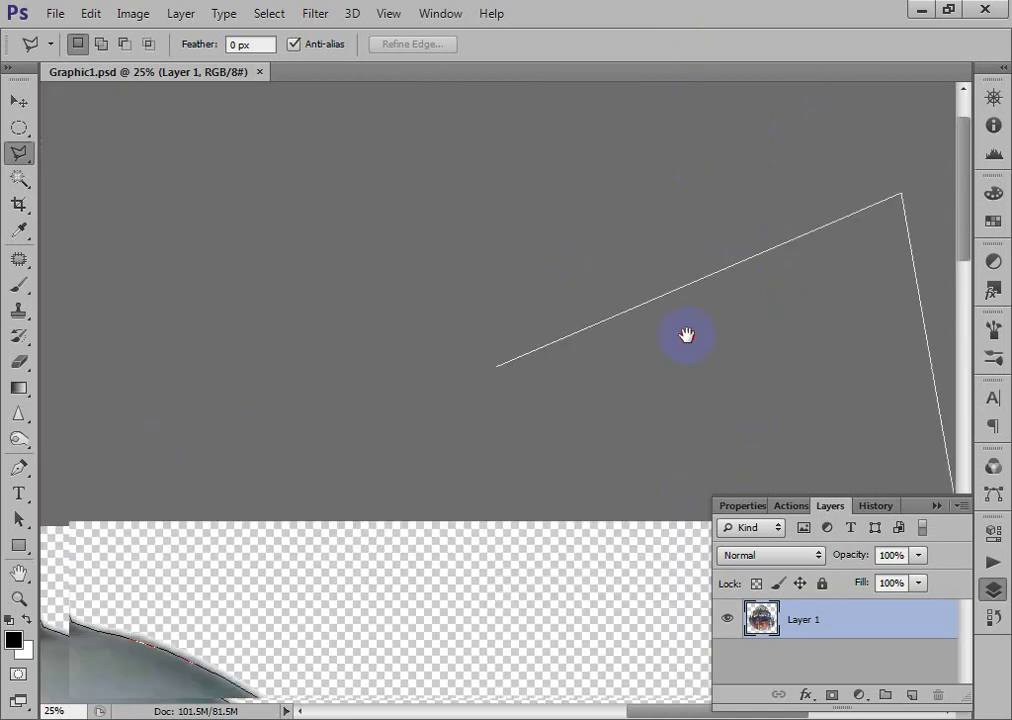
scroll(684, 334, "left", 3)
scroll(425, 328, "left", 8)
scroll(425, 328, "down", 3)
left_click(200, 272)
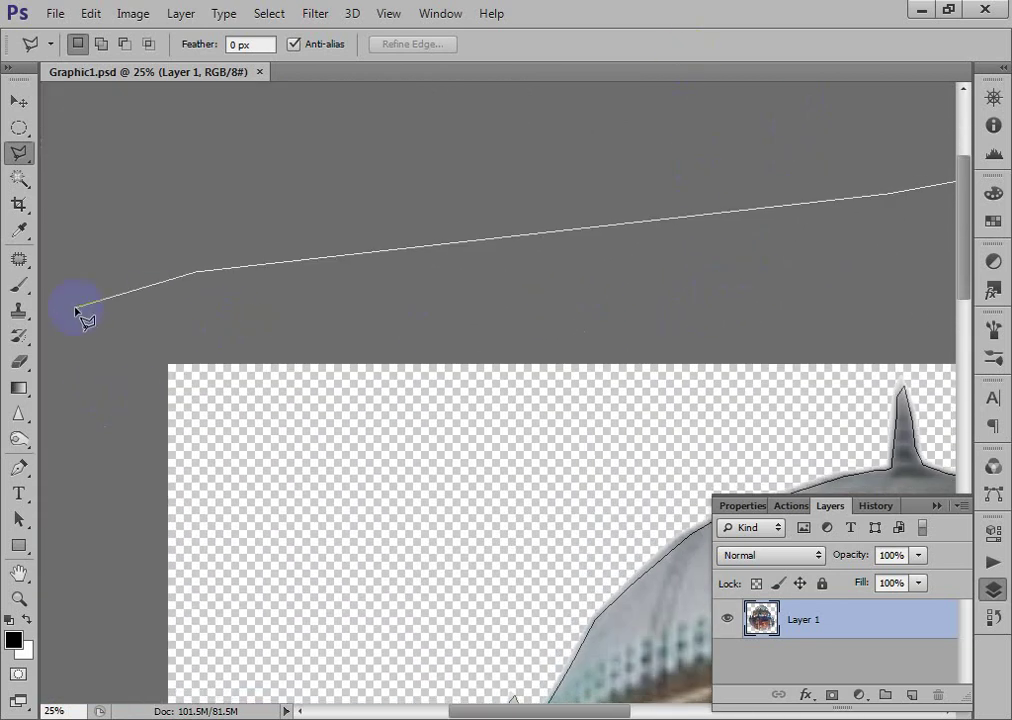
left_click(79, 309)
scroll(172, 350, "down", 10)
scroll(172, 350, "left", 3)
scroll(230, 470, "down", 3)
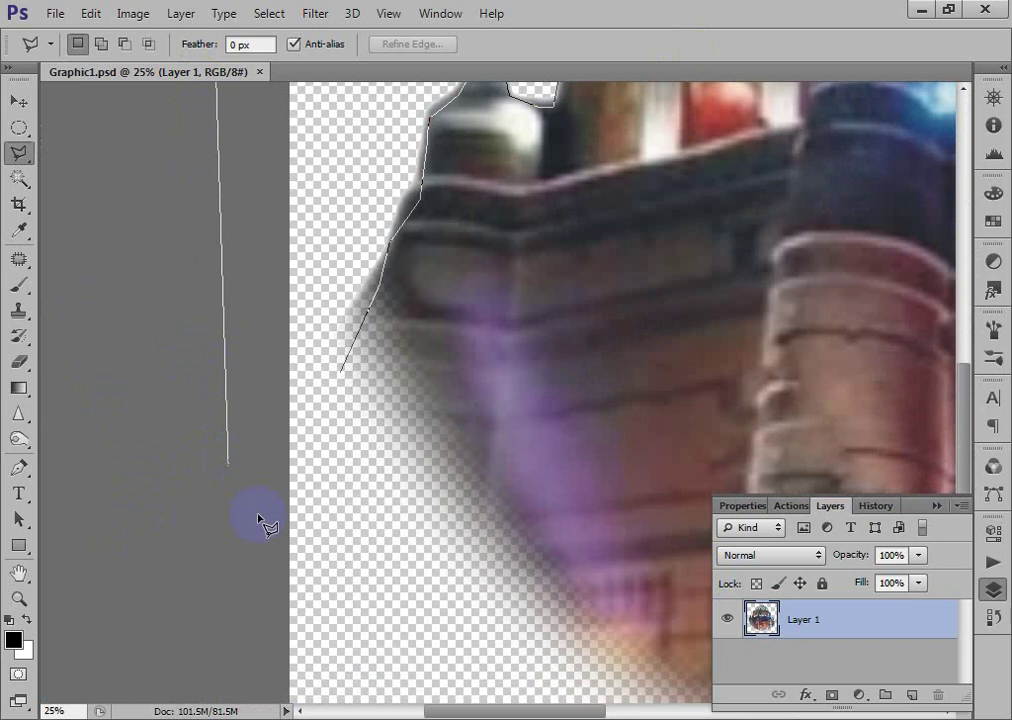
left_click(228, 462)
left_click(290, 497)
left_click(334, 429)
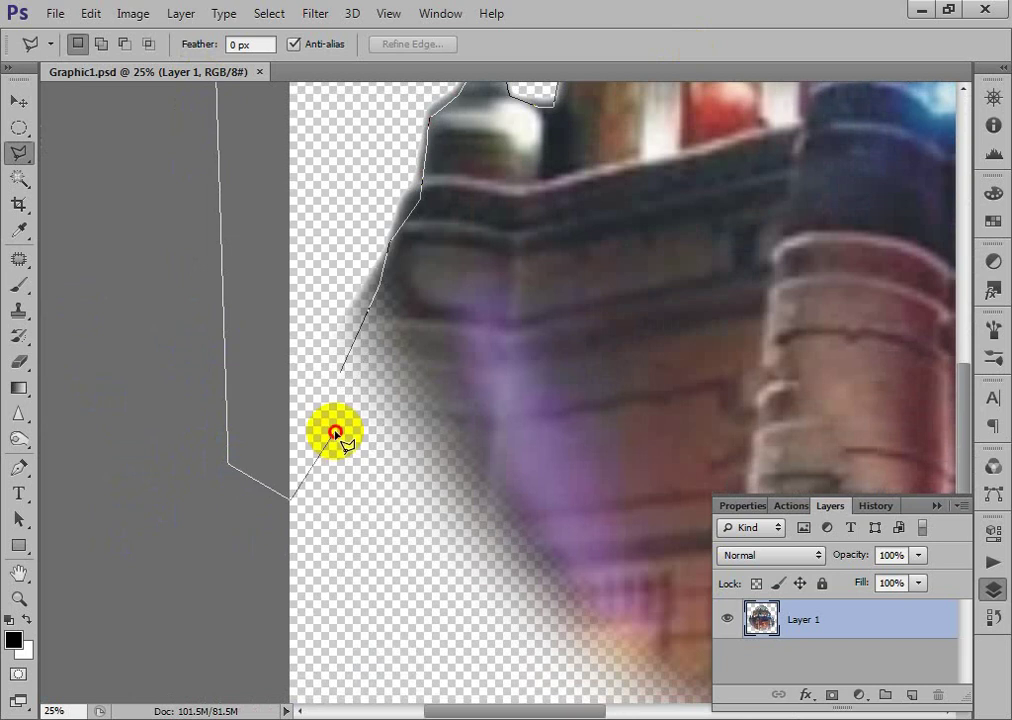
left_click(342, 375)
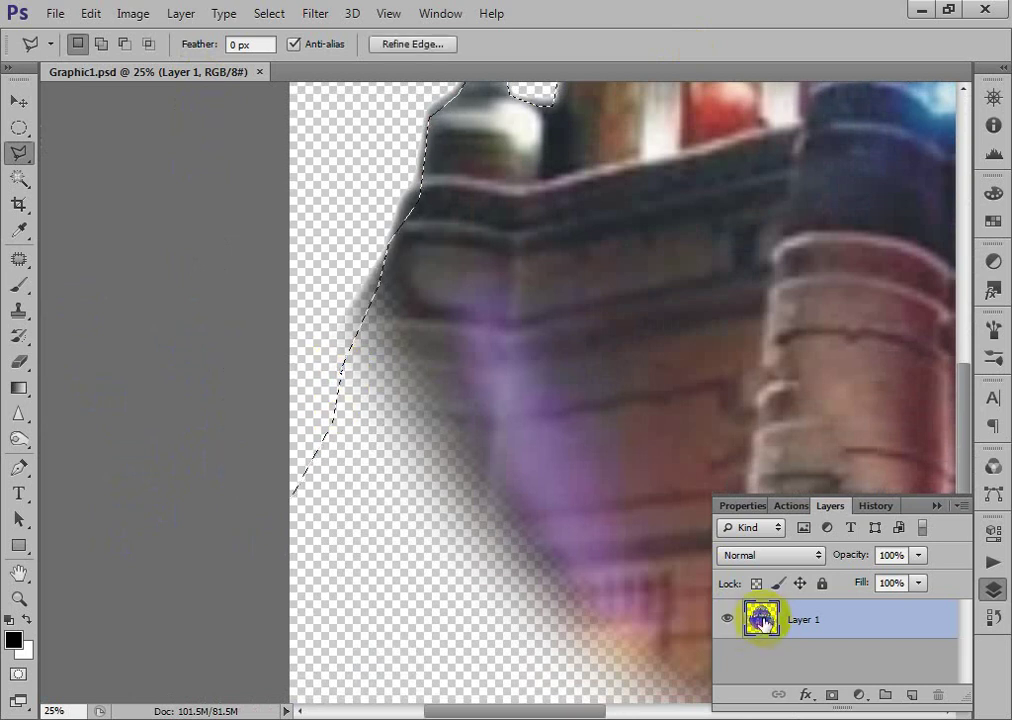
- Fit the image on screen, save and close Graphic1.psd, and drag the file into CorelDRAW
double_click(760, 621)
key("Escape")
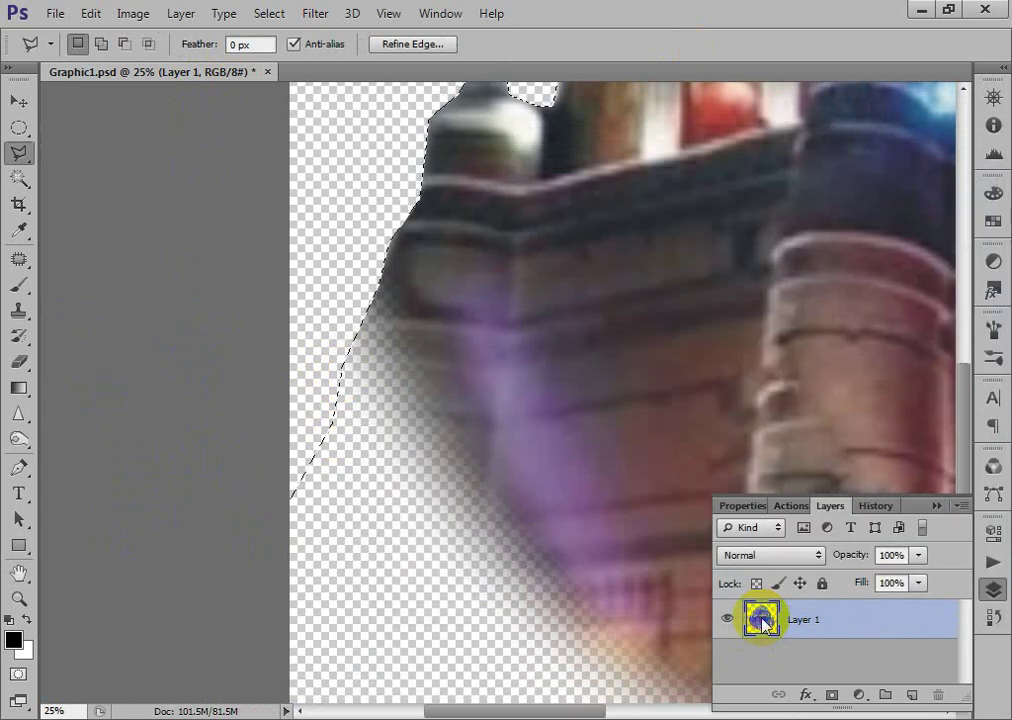
key("ctrl+0")
key("ctrl+s")
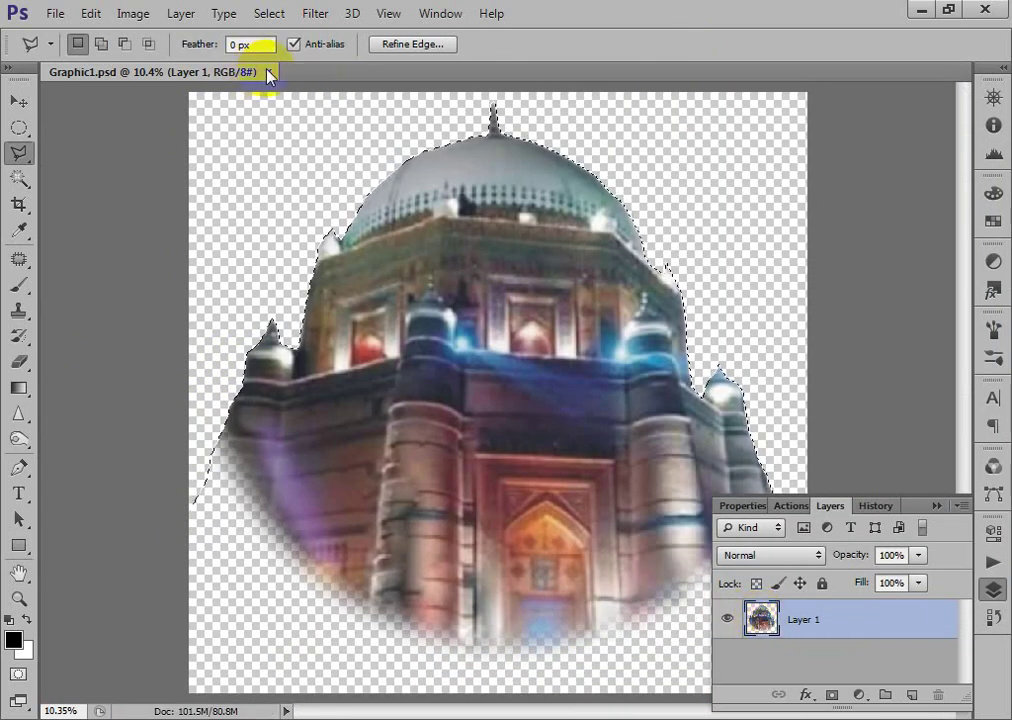
left_click(268, 72)
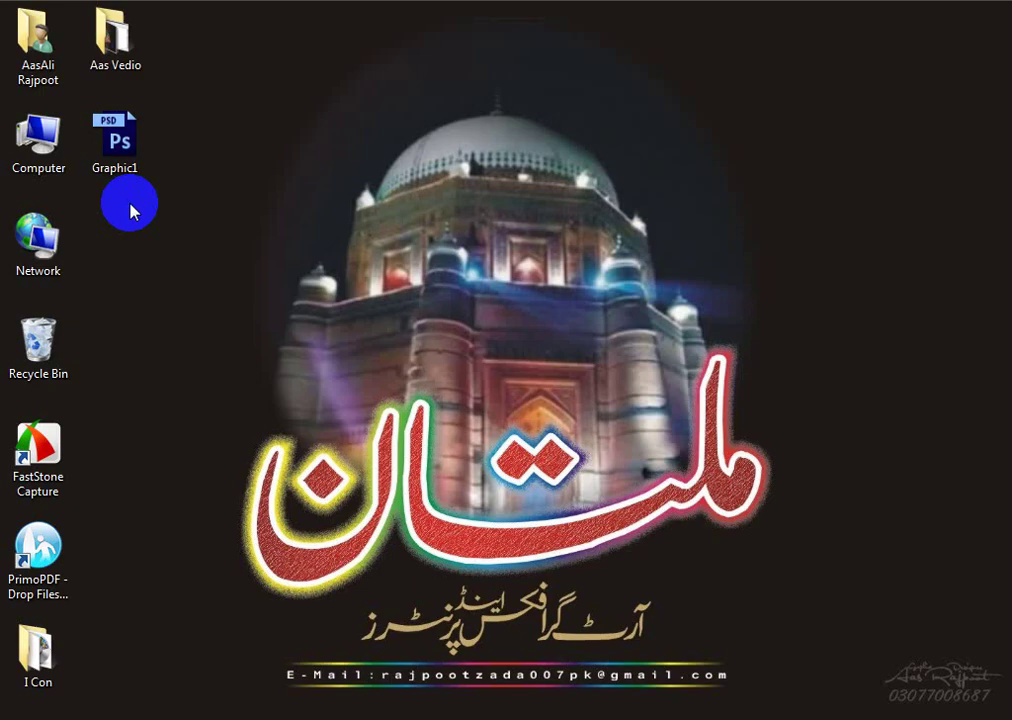
left_click(118, 145)
left_click_drag(118, 145, 364, 551)
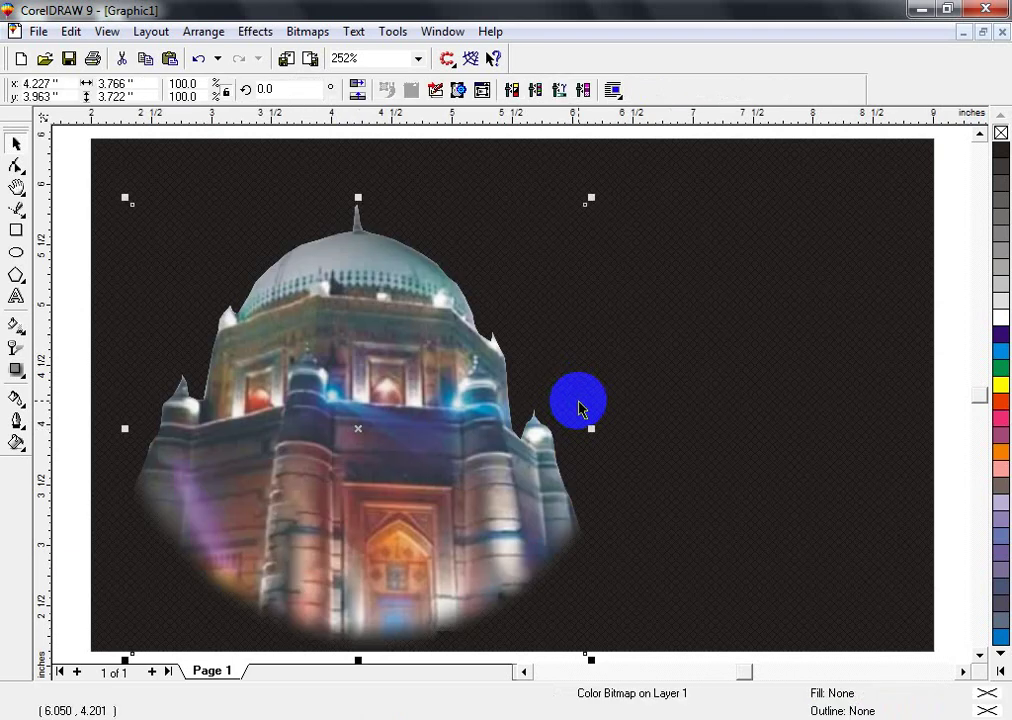
- Scale the shrine photo down to about 2.7 × 2.7 inches, raise it on the lattice, then deselect
key("F3")
left_click(578, 517, "shift")
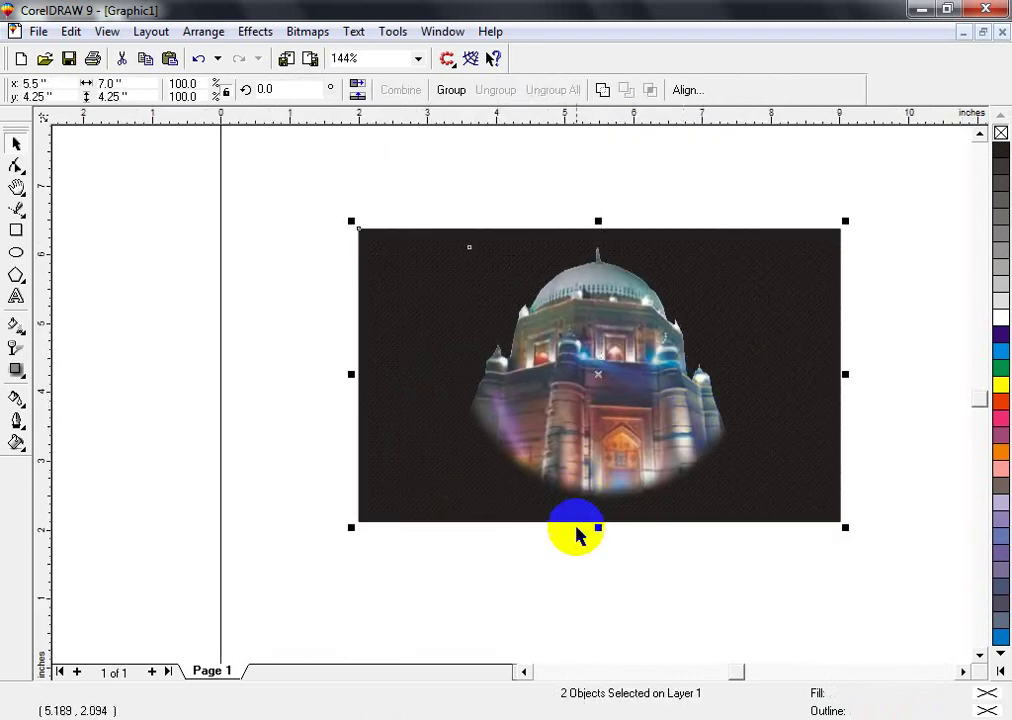
left_click(542, 429)
key("shift+F2")
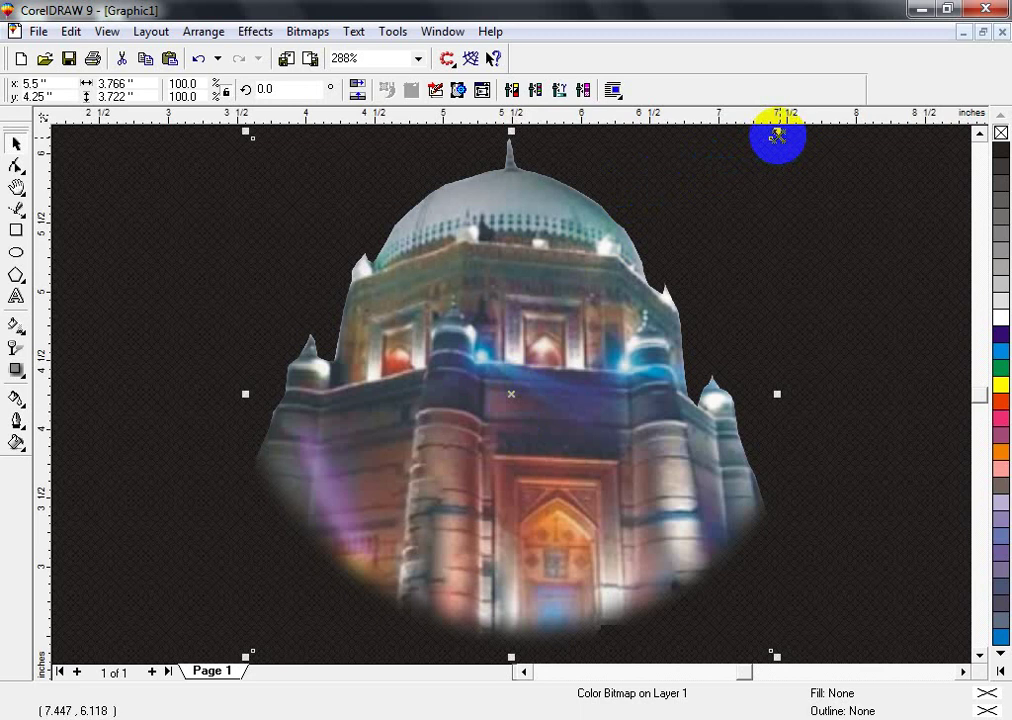
left_click_drag(776, 136, 705, 142)
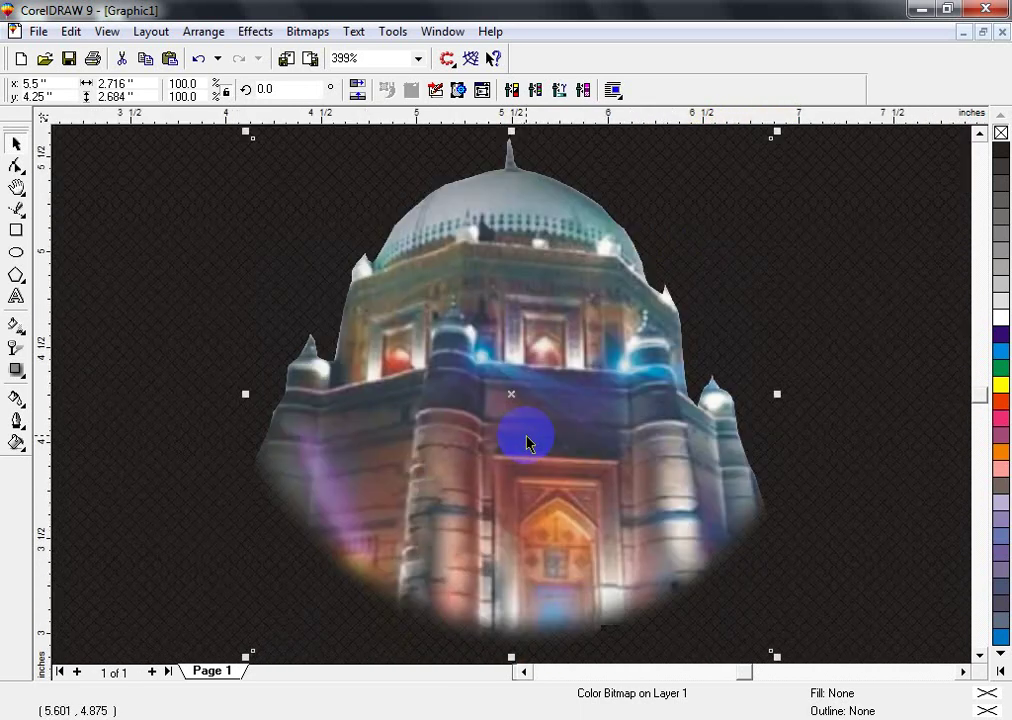
key("F3")
left_click_drag(518, 440, 520, 410)
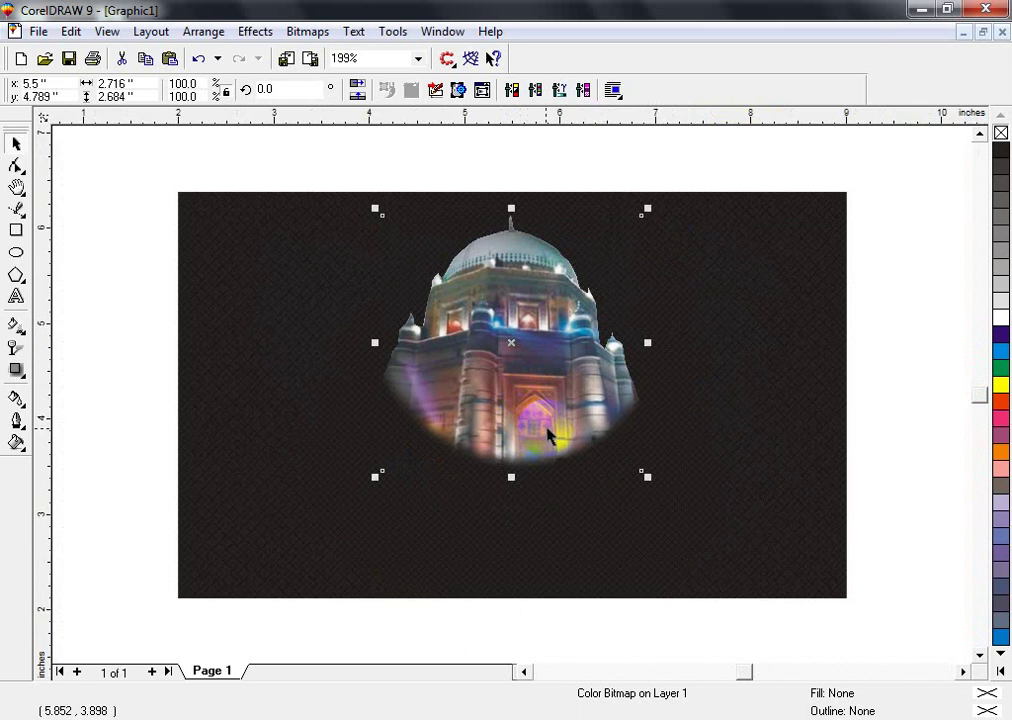
left_click(548, 432)
left_click(711, 481, "shift")
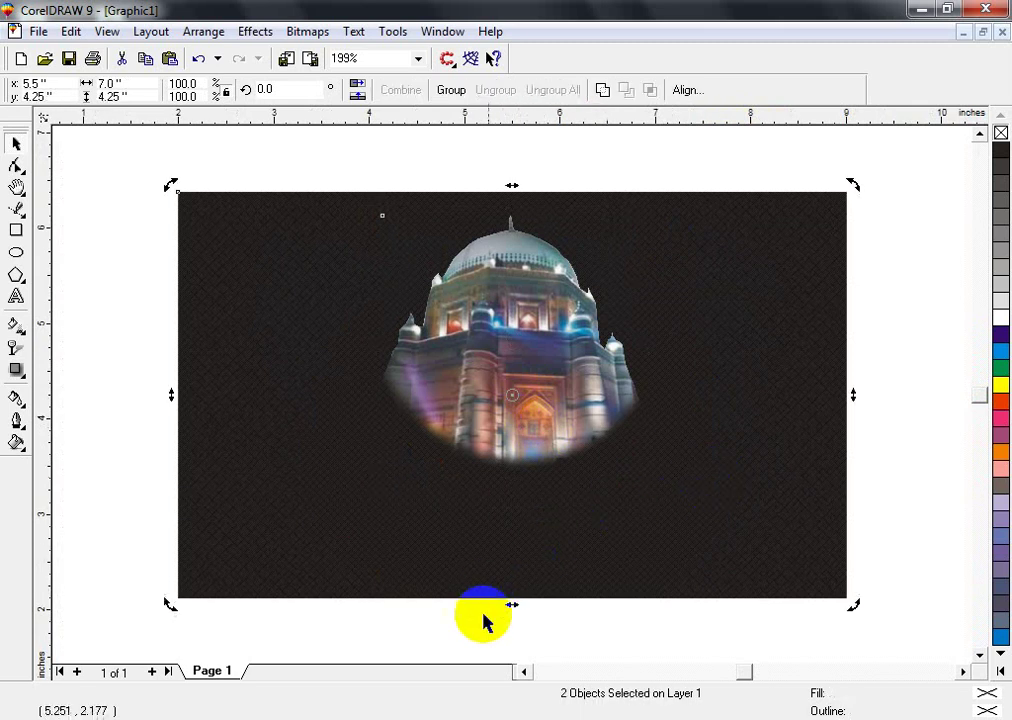
left_click(481, 617)
mouse_move(332, 718)
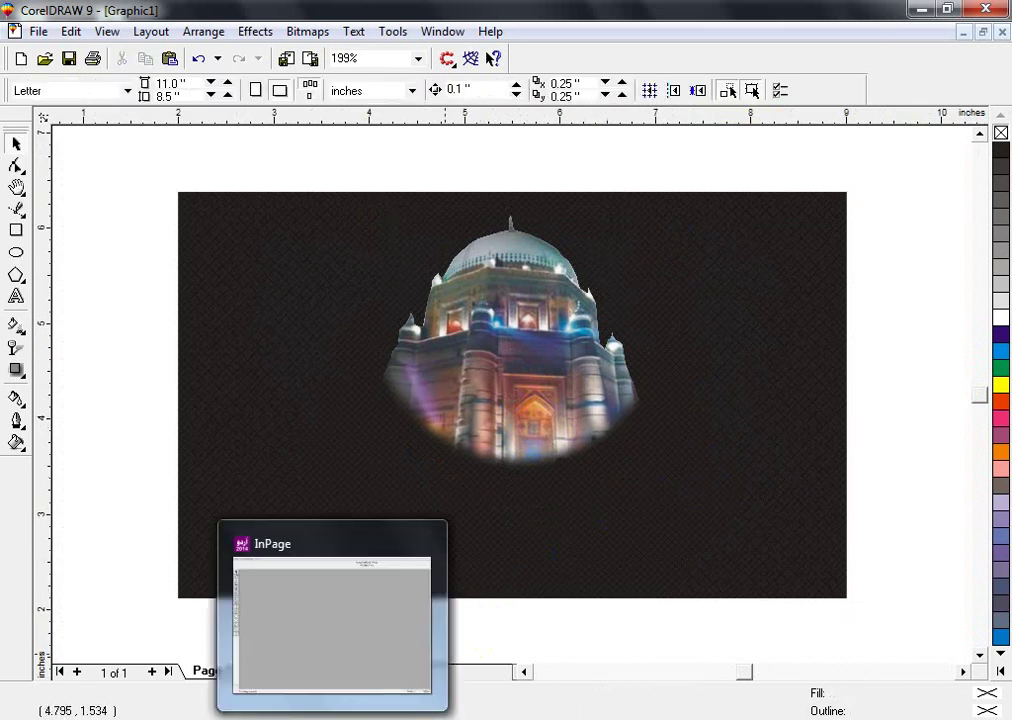
- Switch to a blank InPage document, type the Urdu name ملتان آرٹ گرافکس, and select all the text
key("alt+Tab")
key("Tab")
key("Tab")
key("Tab")
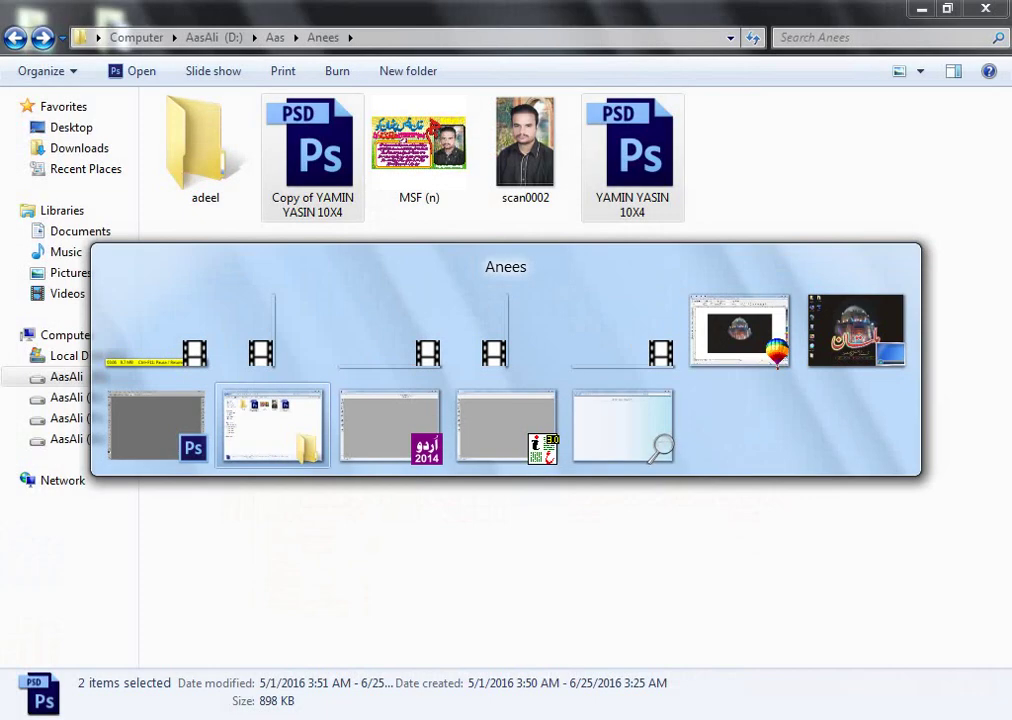
key("Tab")
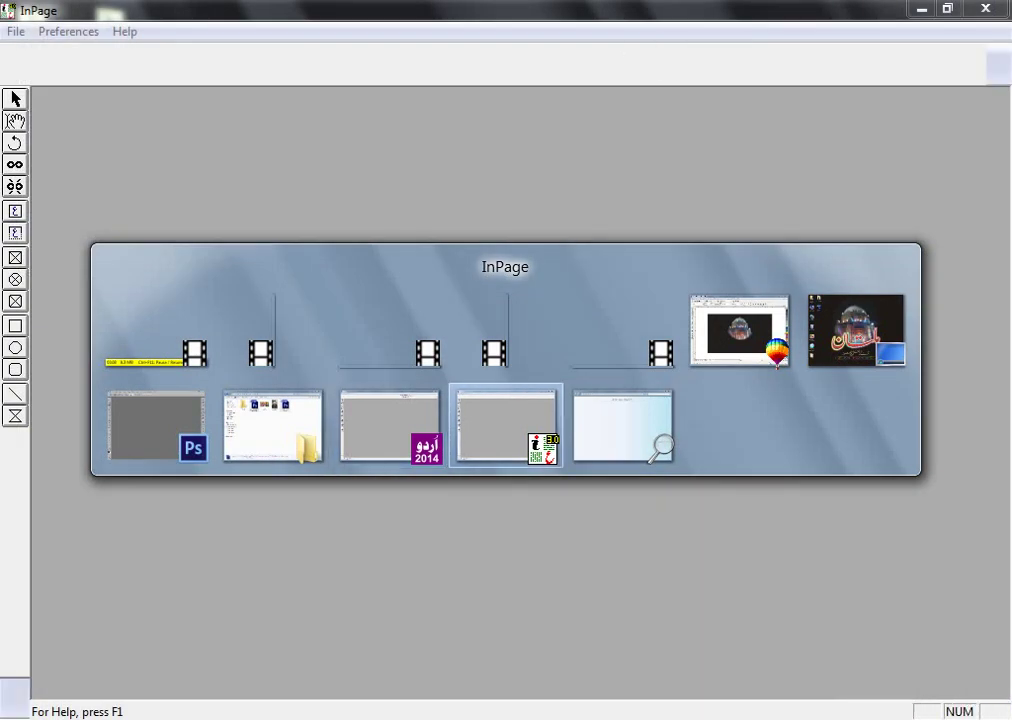
key("Return")
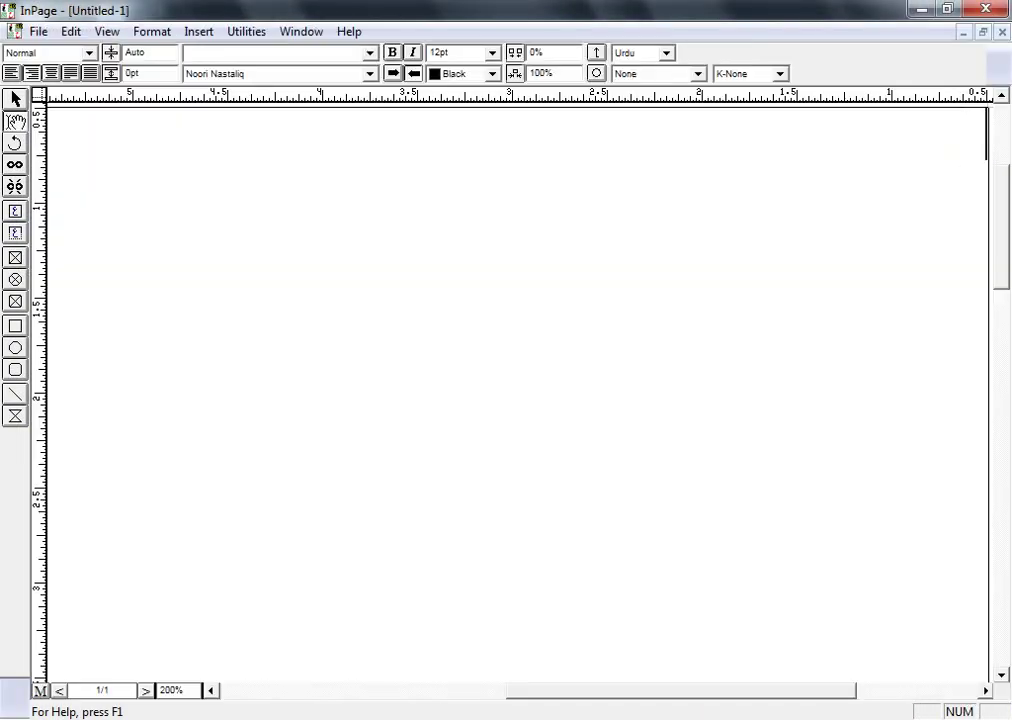
type("ملتان آرٹ گرافکس چیچ")
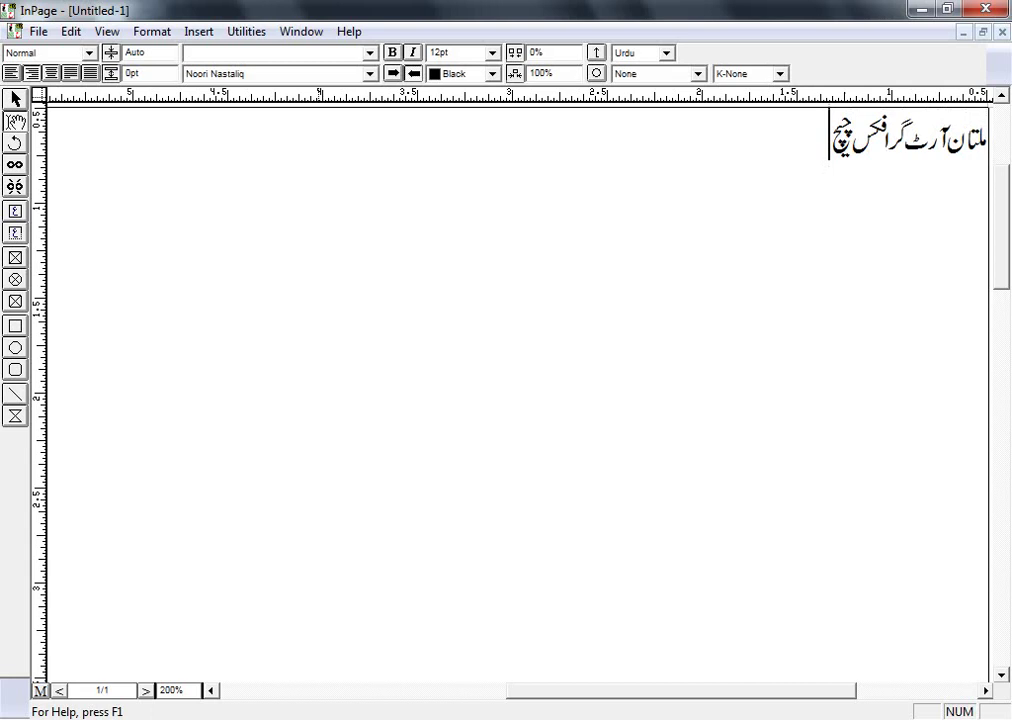
key("BackSpace")
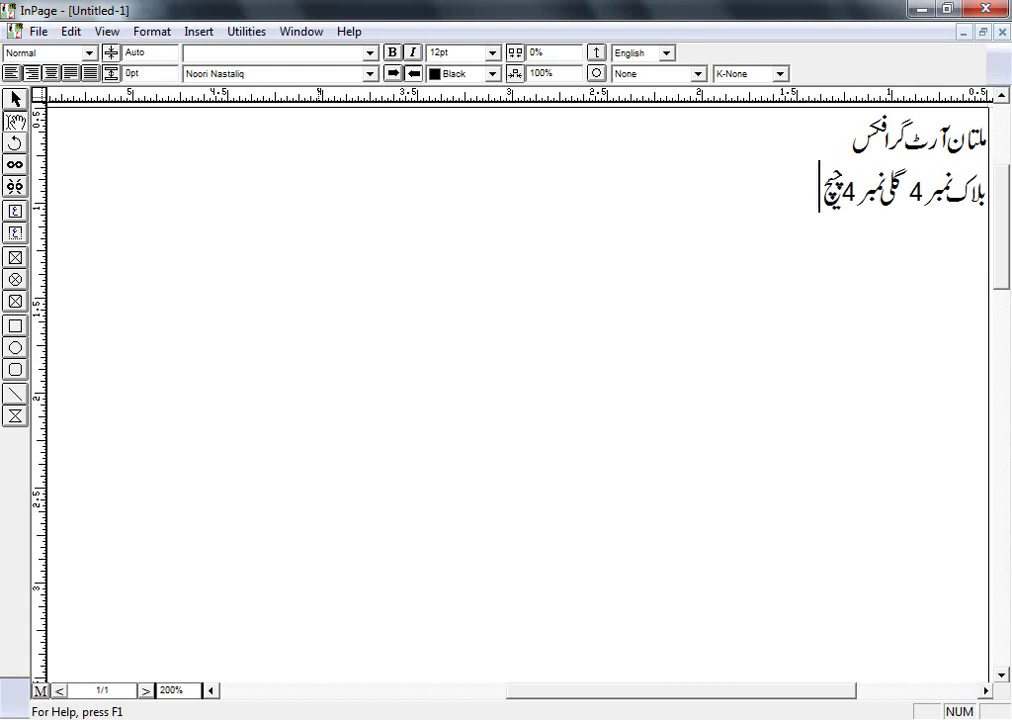
key("ctrl+a")
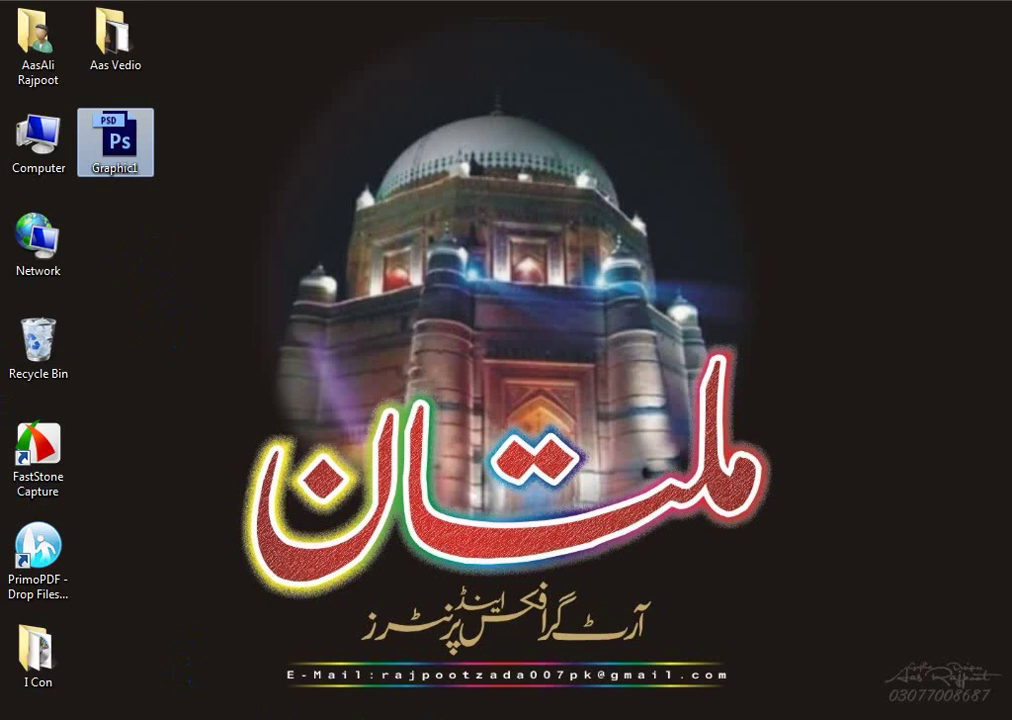
- Apply K-Always kerning and Faiz Nastaliq, then break the line after ملتان
mouse_move(468, 718)
left_click(516, 612)
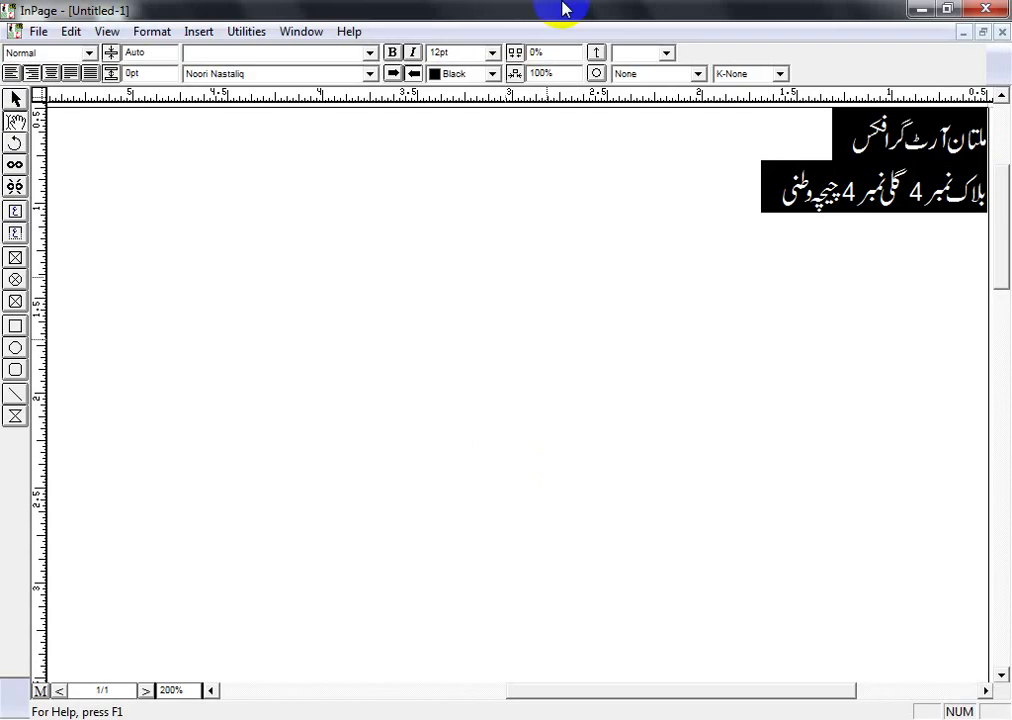
left_click(768, 73)
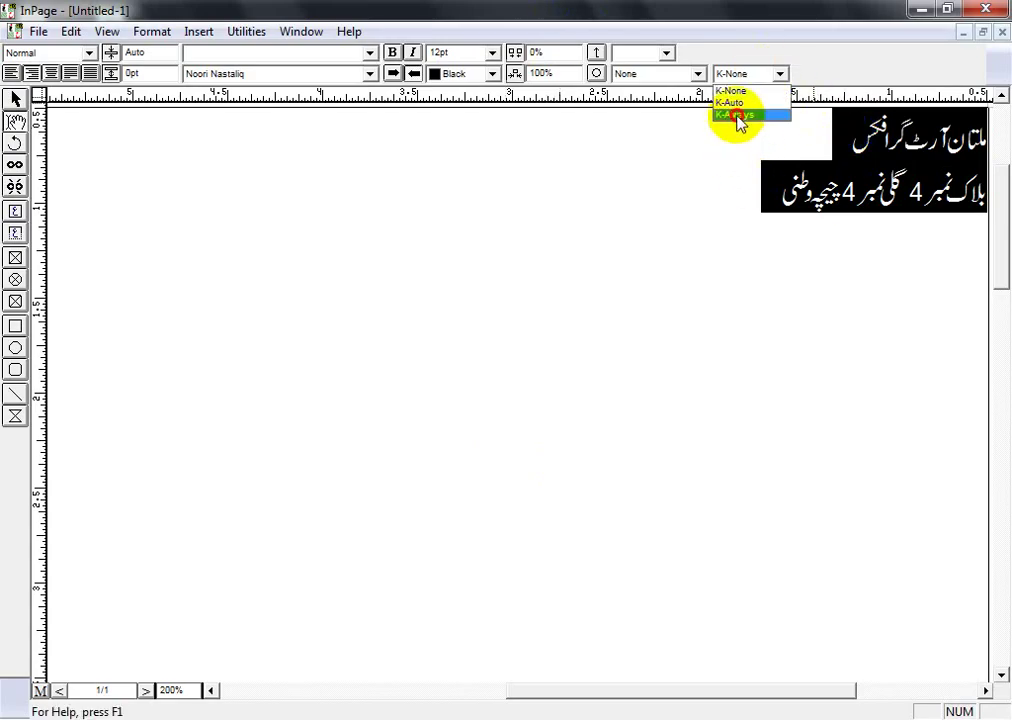
left_click(731, 115)
left_click(330, 75)
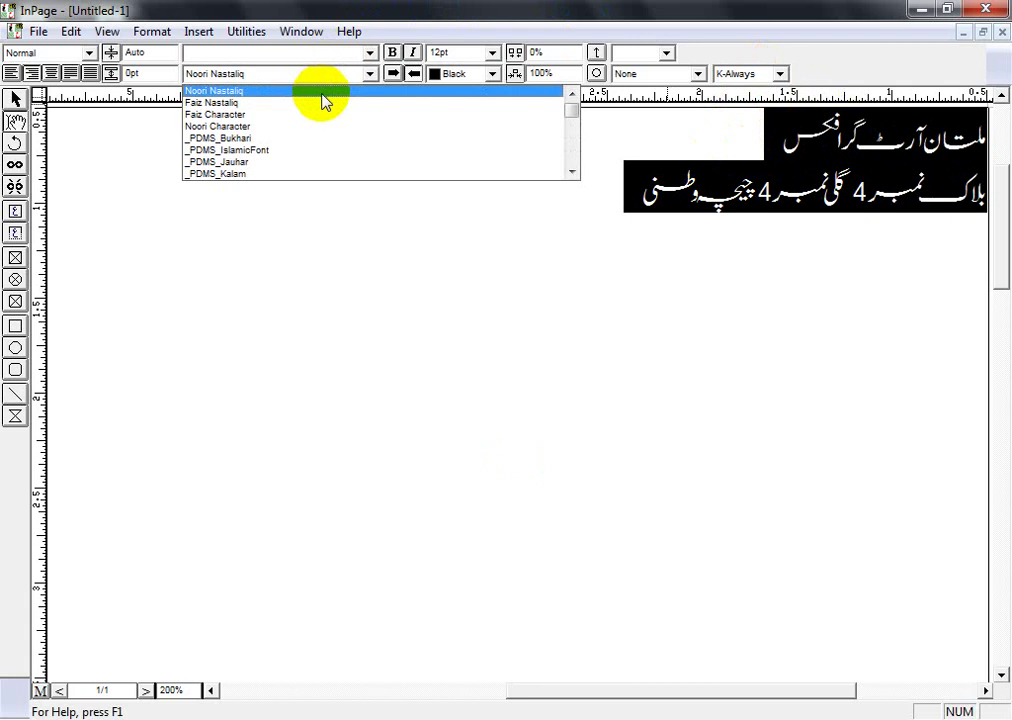
left_click(312, 106)
left_click(669, 154)
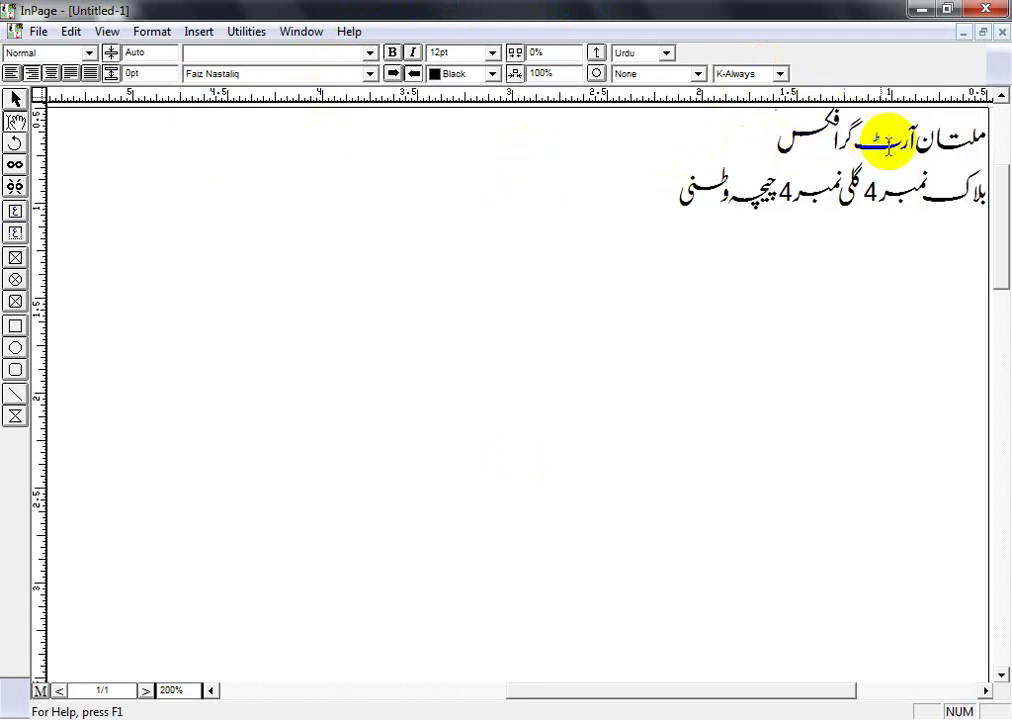
left_click_drag(913, 140, 917, 176)
key("Return")
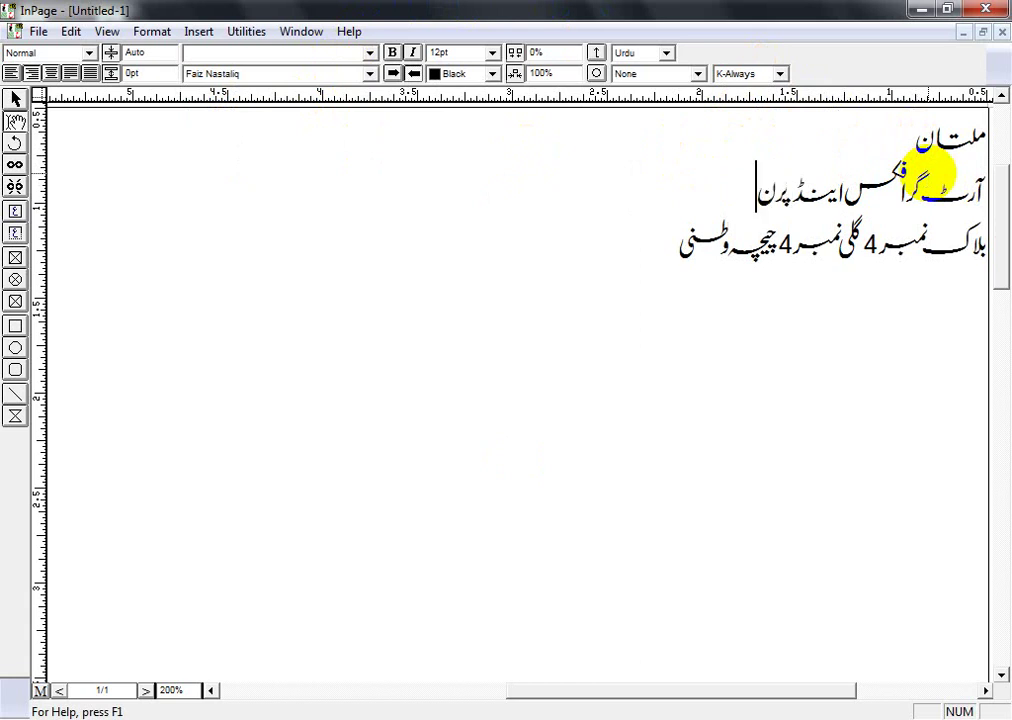
- Set K-None kerning on the last letter of پرنٹرز and on the word اینڈ
left_click(763, 190)
left_click_drag(763, 190, 768, 174)
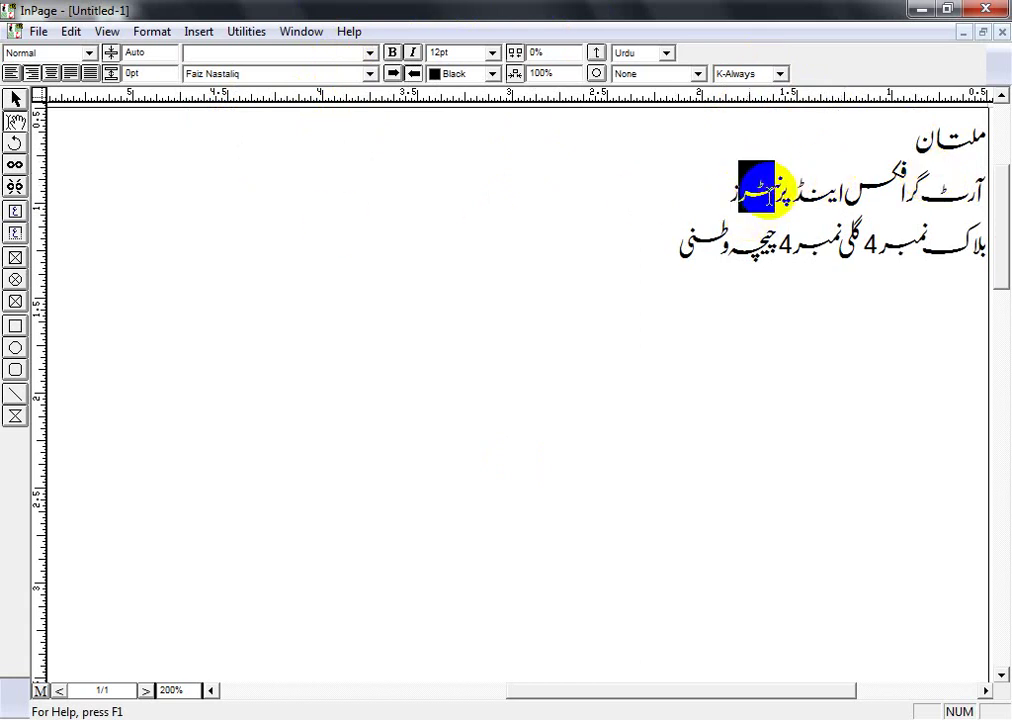
left_click(736, 73)
left_click(733, 89)
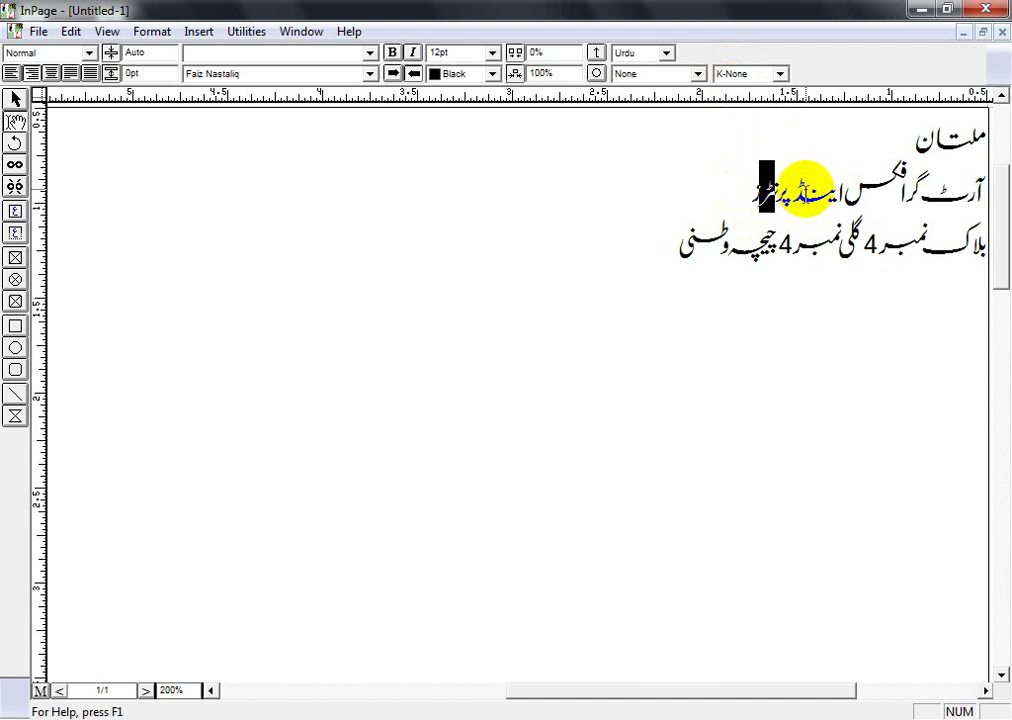
key("ctrl+s")
key("Escape")
left_click_drag(842, 190, 817, 188)
left_click(763, 74)
left_click(765, 90)
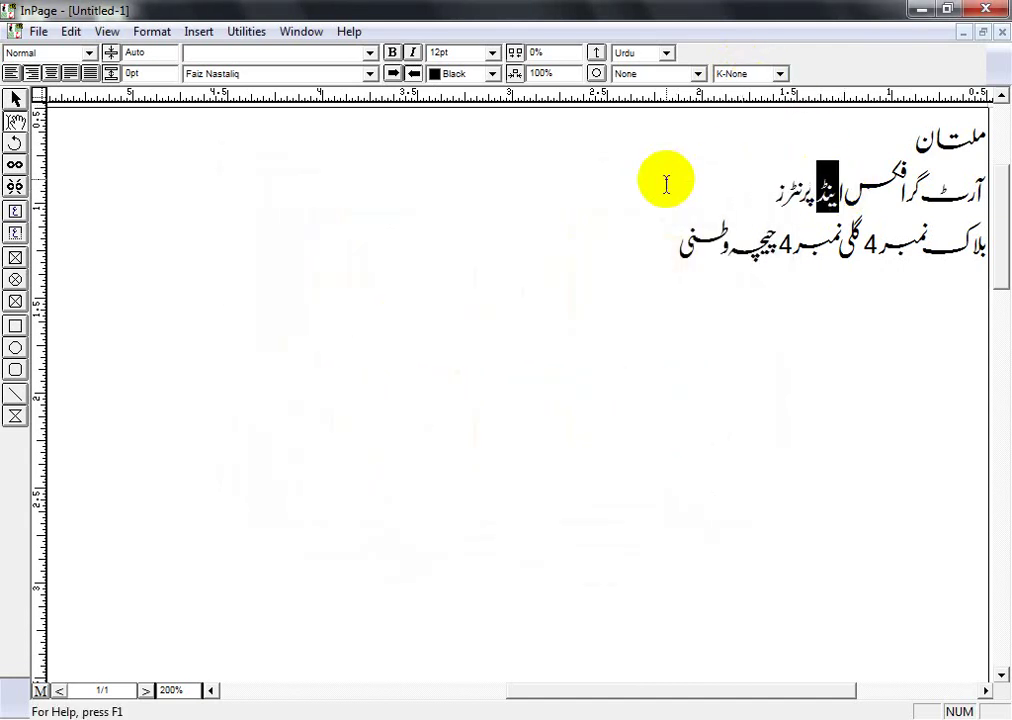
left_click(698, 211)
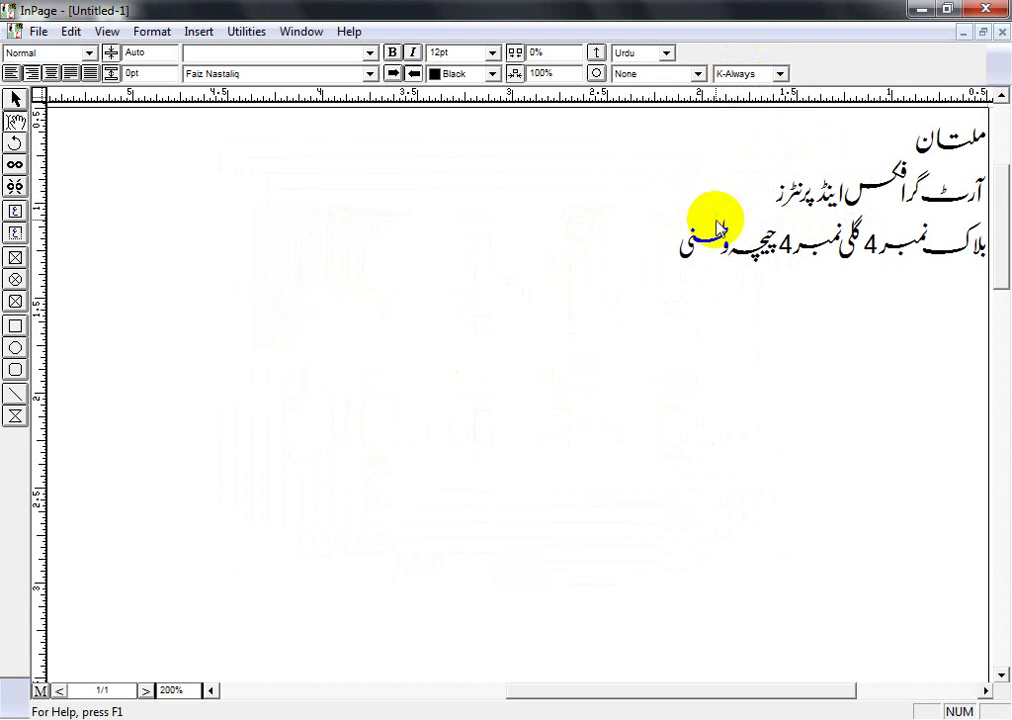
- Save the InPage document as fdsgdsgb
key("ctrl+s")
type("fdsgdsgb")
key("Return")
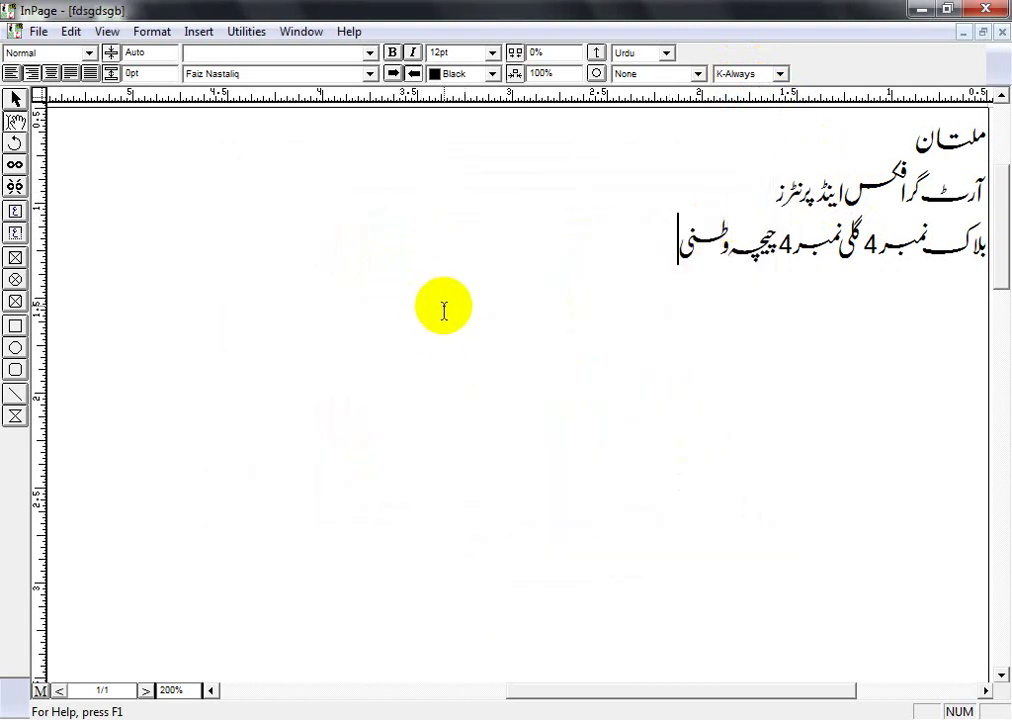
- Export the InPage page as Untitled-1.eps and drag it into the CorelDRAW poster
left_click(38, 31)
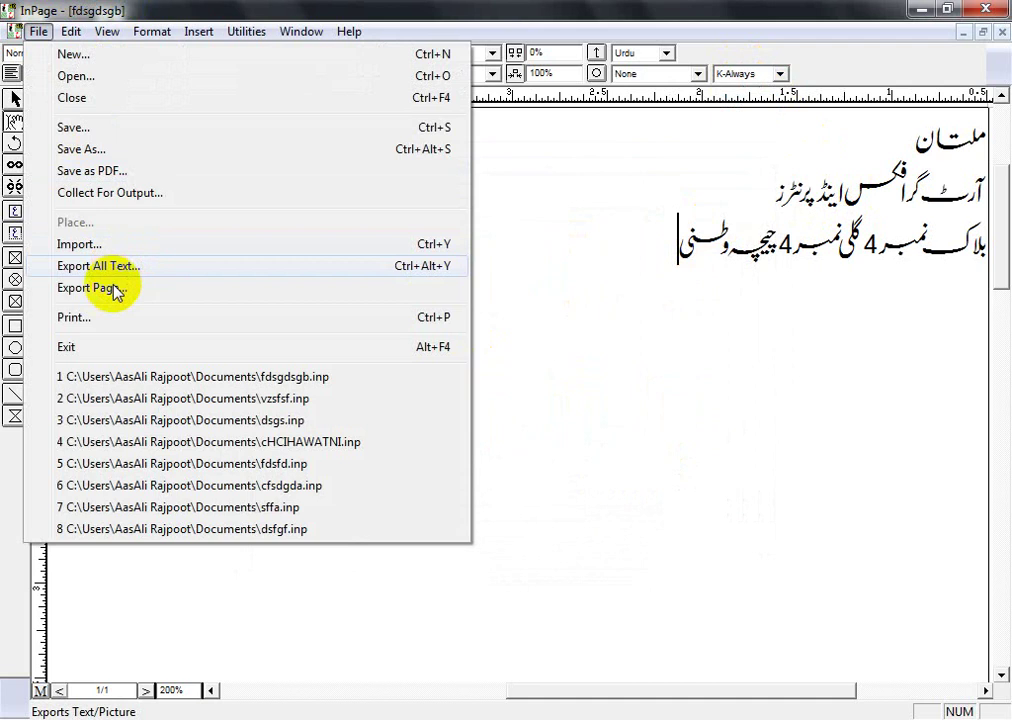
left_click(117, 290)
key("Return")
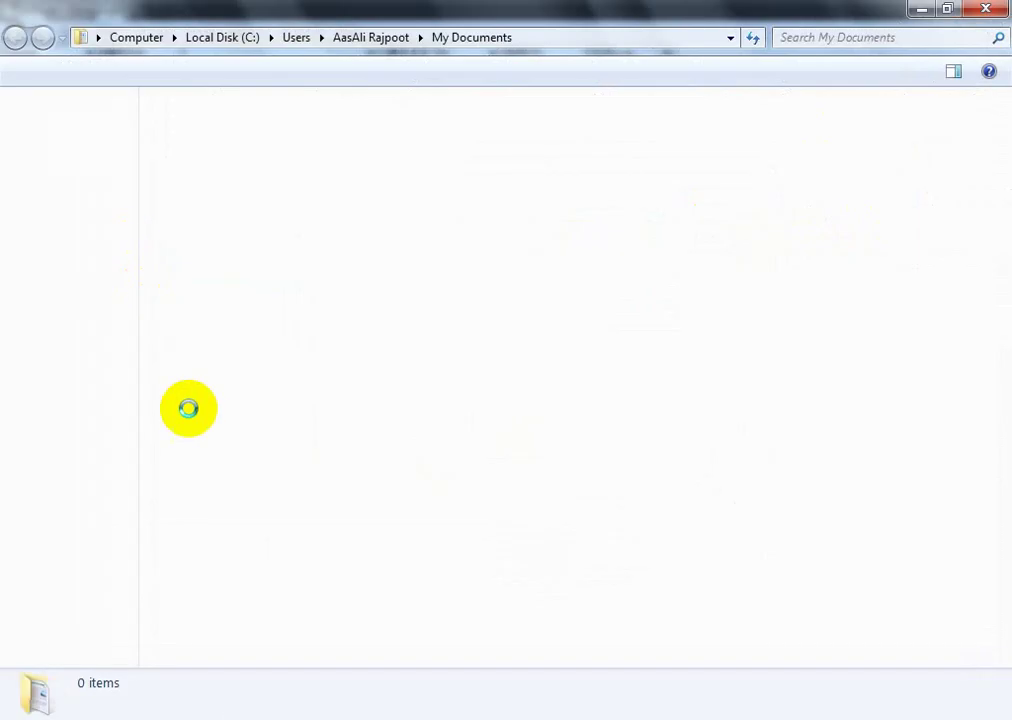
left_click_drag(485, 585, 503, 469)
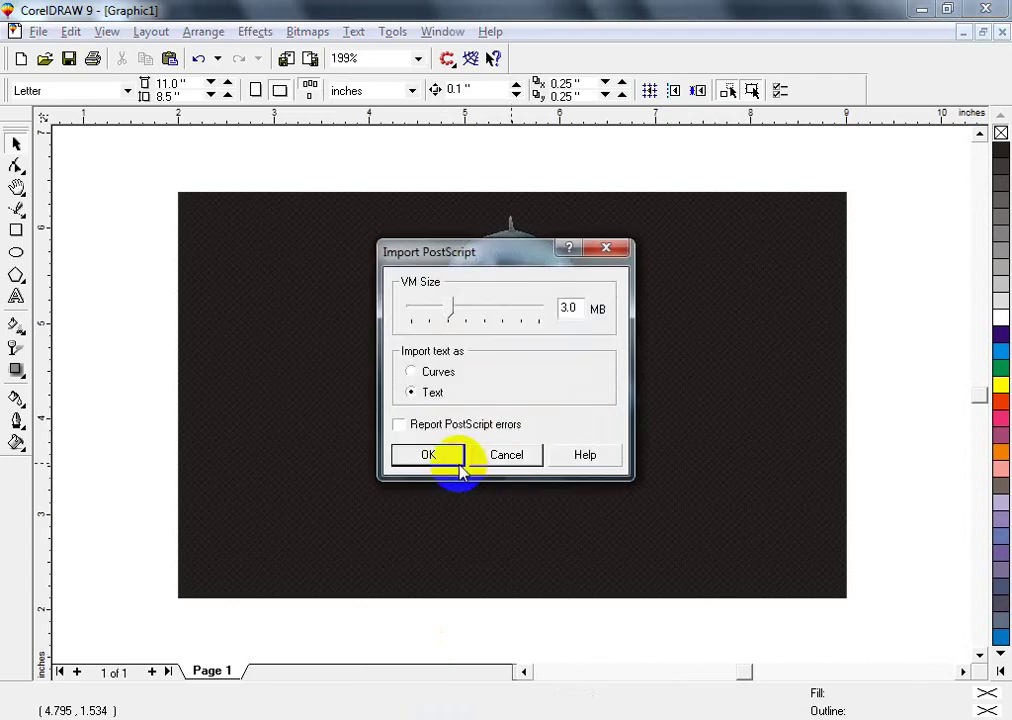
- Accept the PostScript import, move the Urdu text below the photo, and ungroup it
left_click(428, 455)
key("F3")
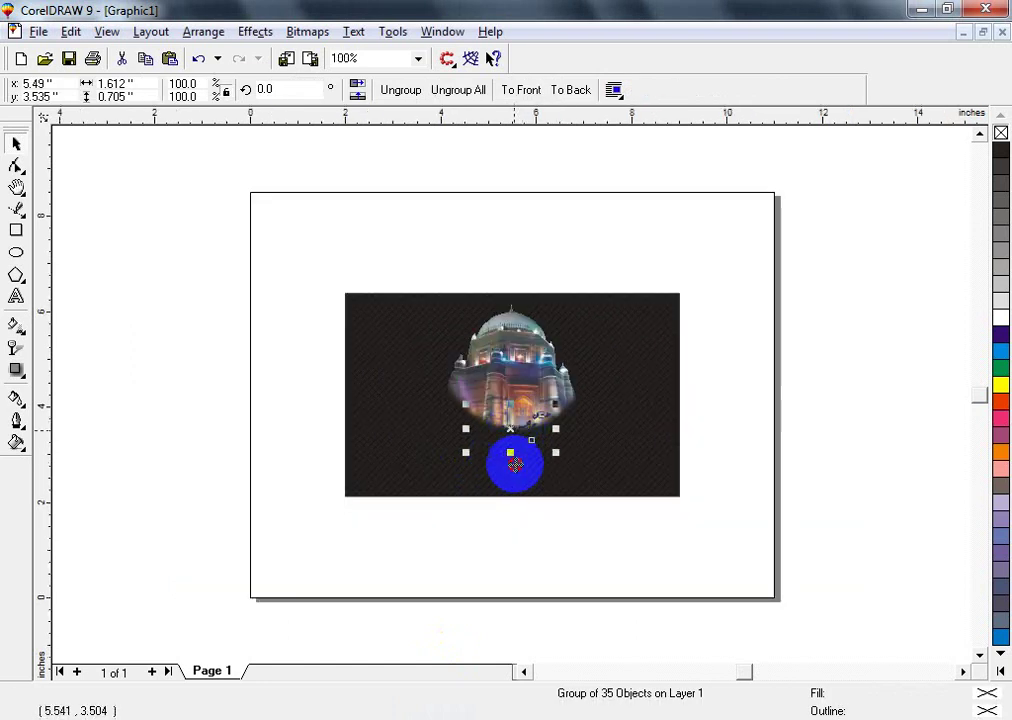
left_click_drag(512, 463, 556, 562)
key("shift+F2")
key("F3")
left_click(865, 429)
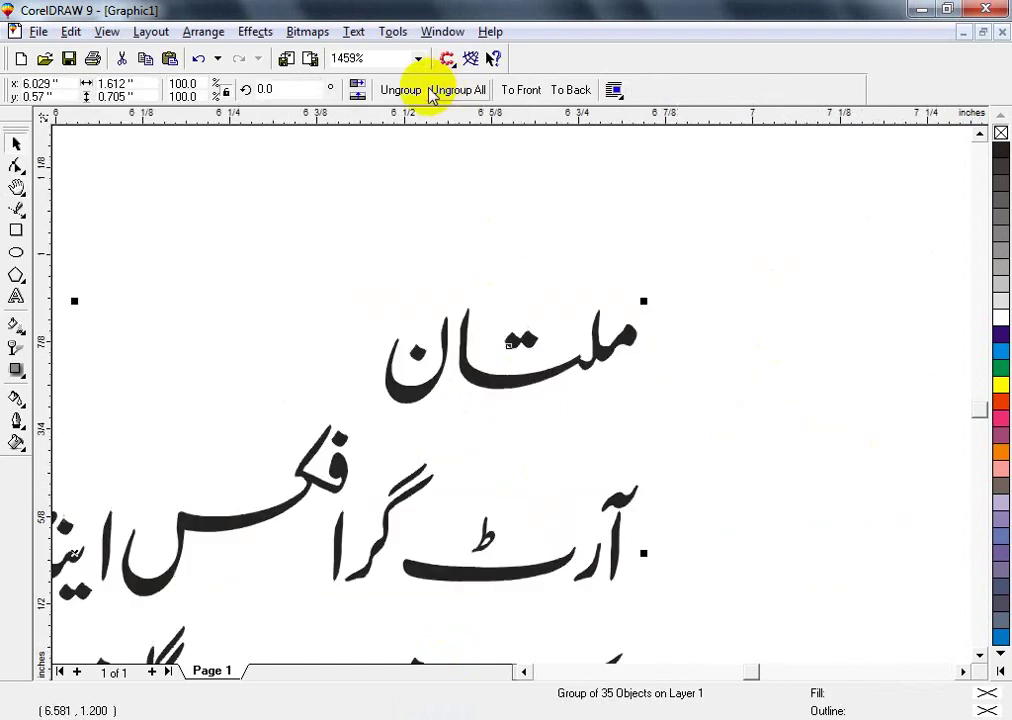
left_click(432, 93)
- Nudge the ن of ملتان slightly up and right, then select all pieces of ملتان
key("Escape")
key("F2")
left_click(394, 368)
left_click(528, 508)
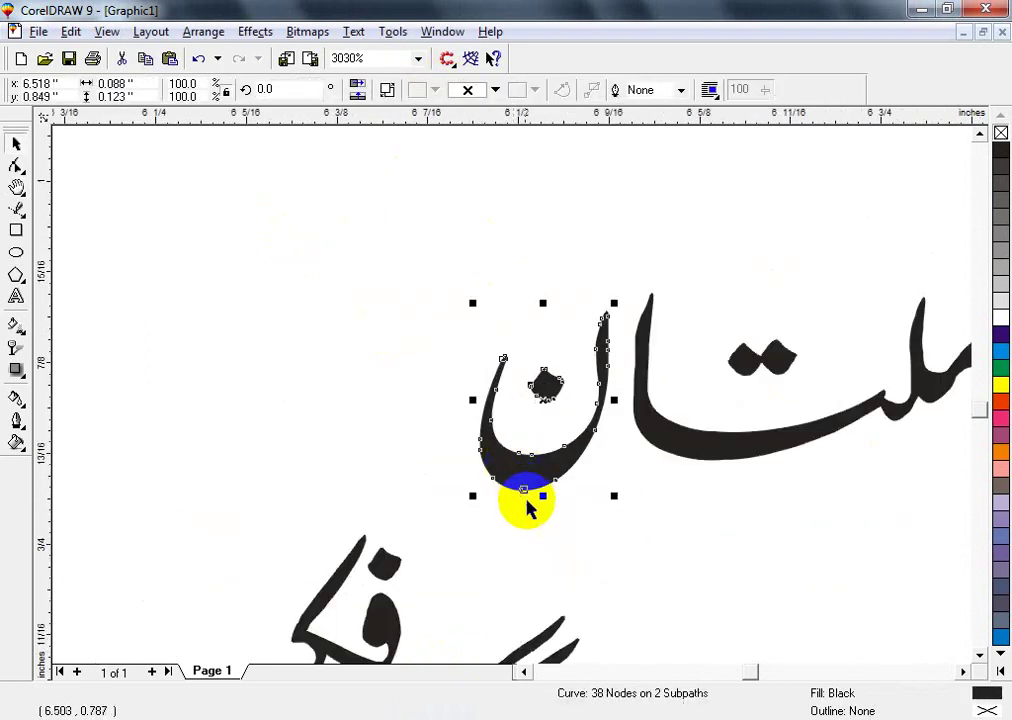
left_click(528, 508)
left_click_drag(540, 481, 547, 476)
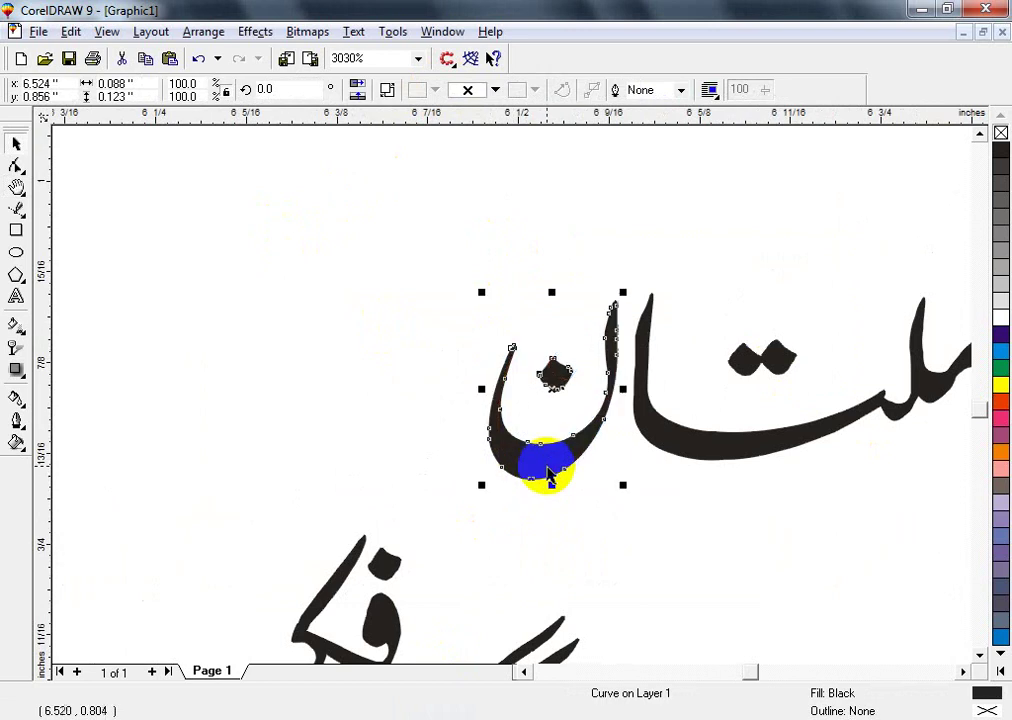
left_click(565, 517)
key("F3")
left_click_drag(343, 265, 727, 440)
key("shift+F2")
key("F3")
key("F4")
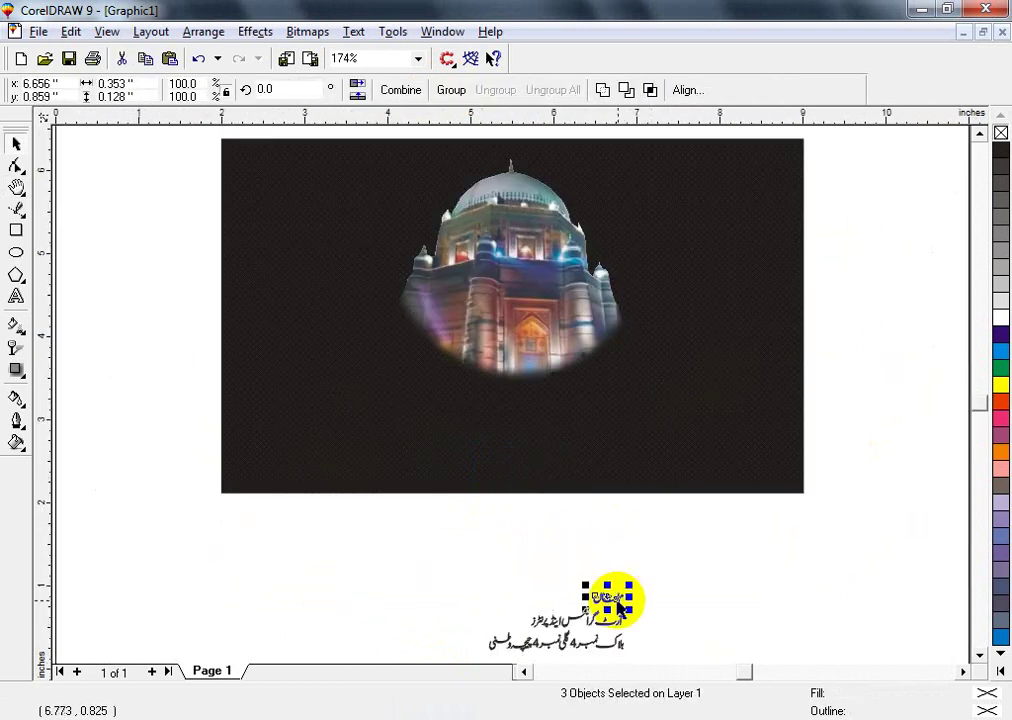
- Place ملتان on the dark photo at the base of the dome and make it white
left_click_drag(619, 607, 679, 332)
left_click_drag(528, 393, 527, 348)
scroll(522, 365, "up", 3)
scroll(535, 368, "down", 2)
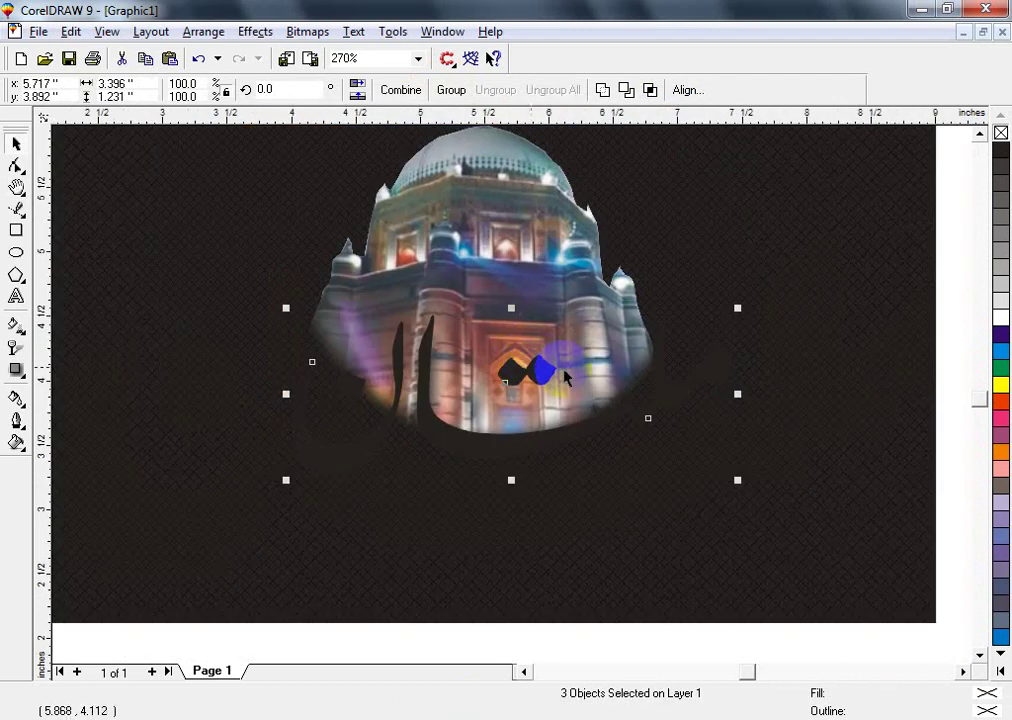
left_click(1001, 318)
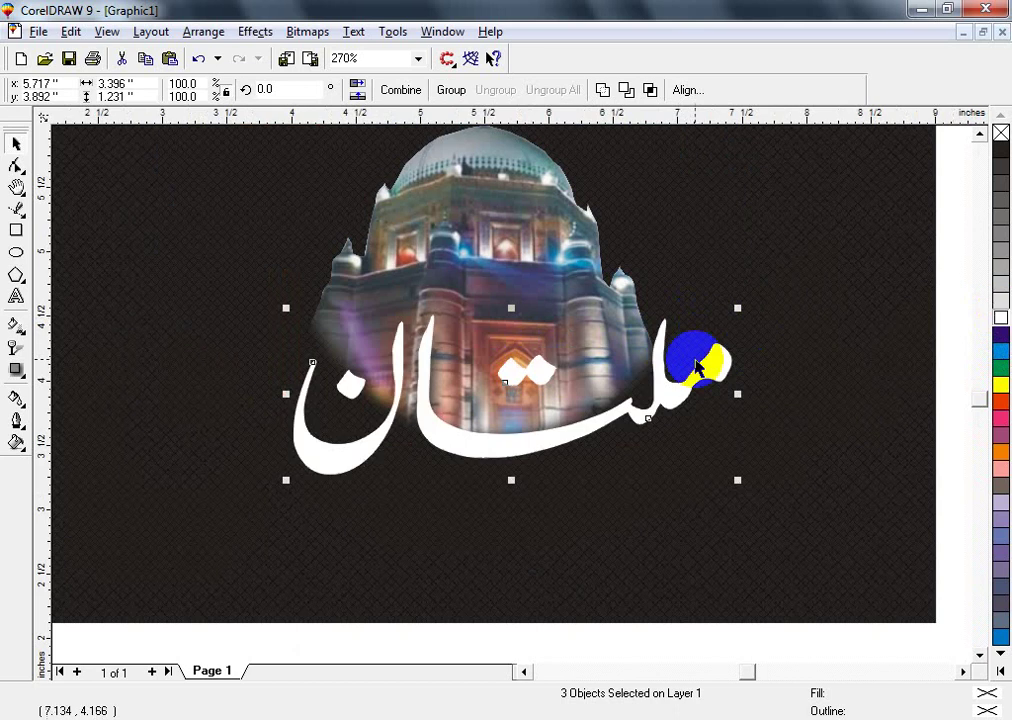
left_click_drag(510, 449, 511, 442)
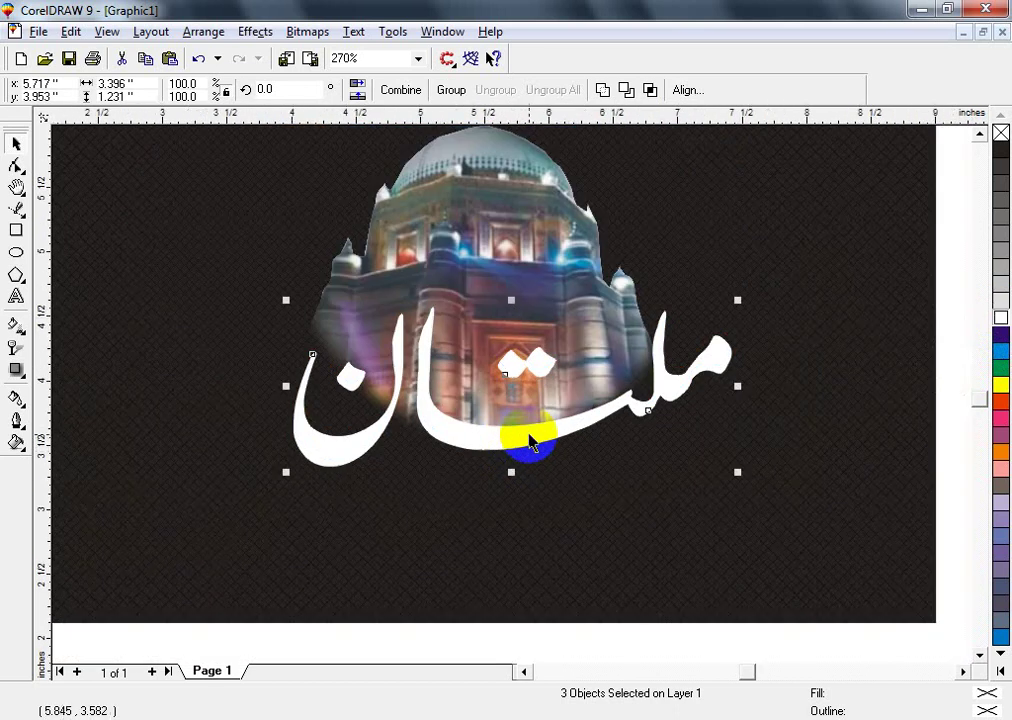
key("F3")
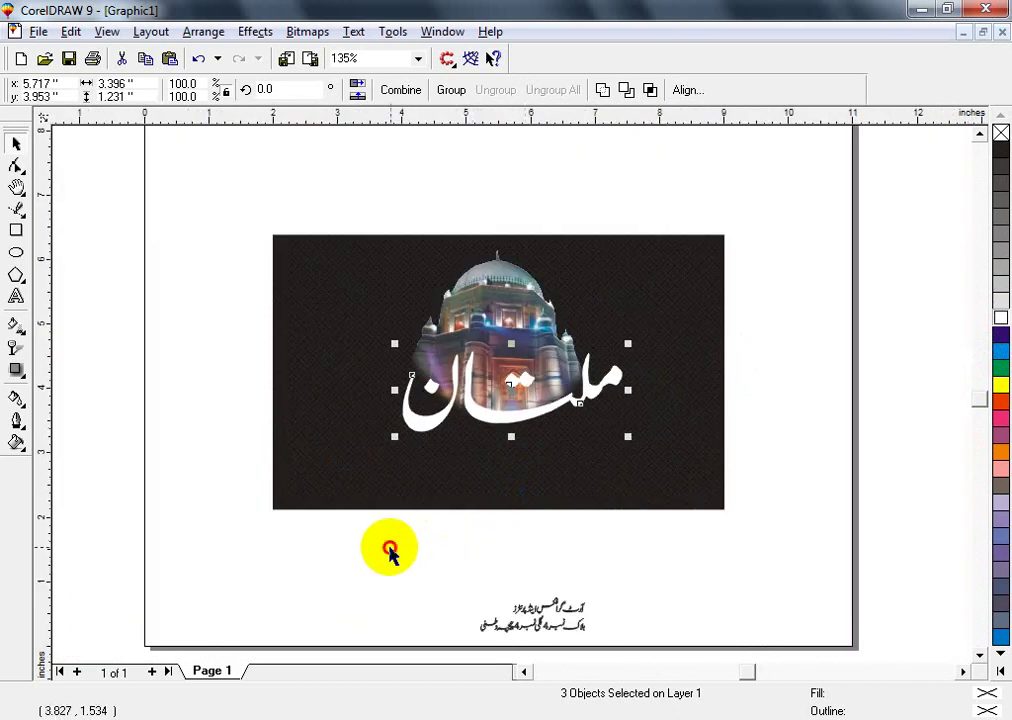
- Weld the three pieces of ملتان into a single curve
left_click_drag(391, 549, 696, 333)
key("shift+F2")
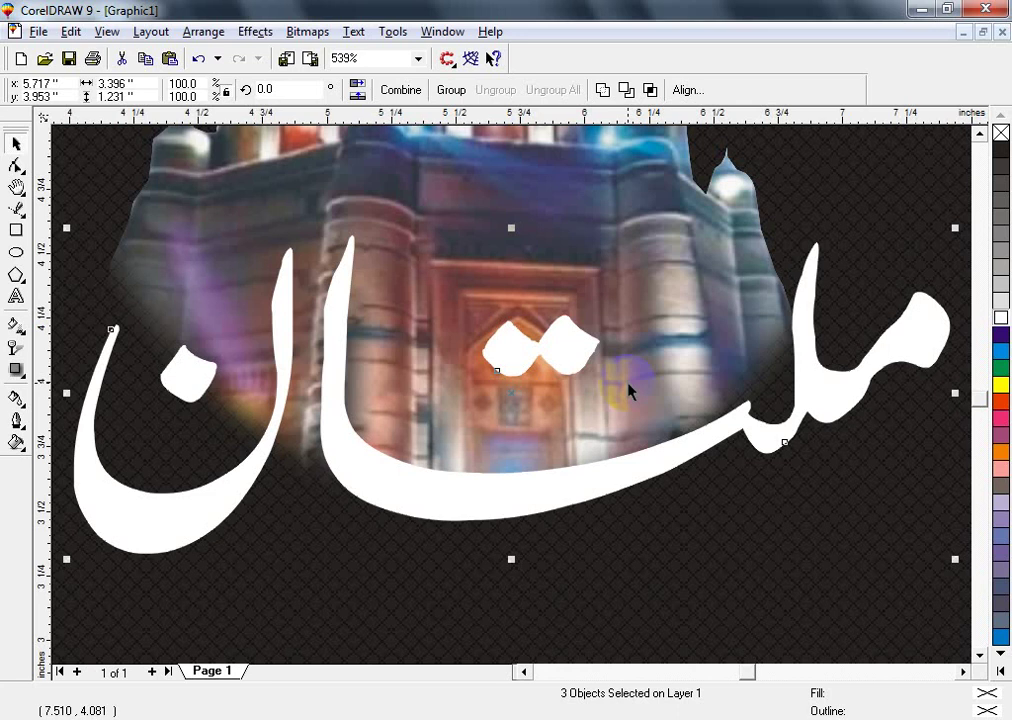
key("F3")
left_click(640, 365)
left_click(418, 430)
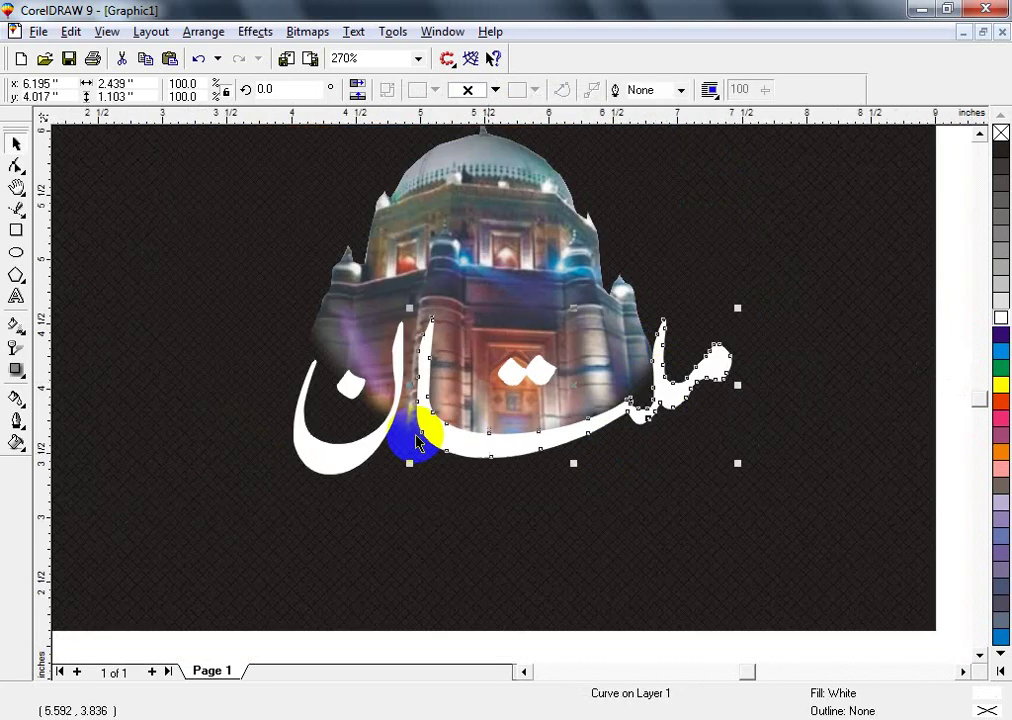
left_click(384, 452, "shift")
left_click_drag(226, 260, 788, 558)
left_click(604, 90)
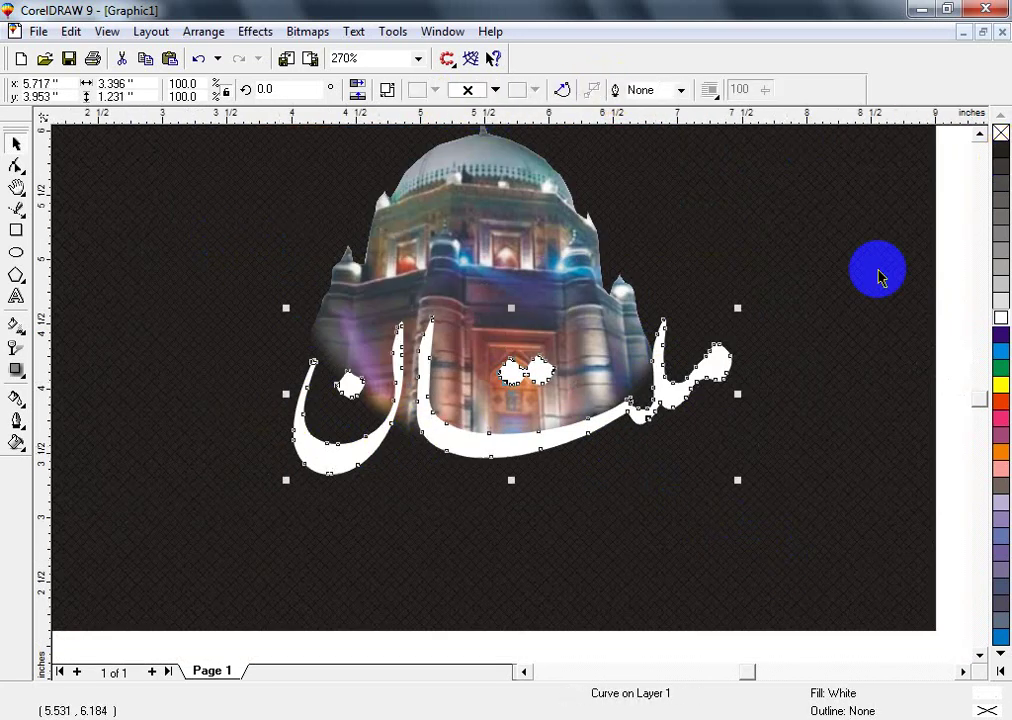
- Move the lettering above the page and give it a black outline with no fill
key("F3")
left_click_drag(513, 400, 517, 260)
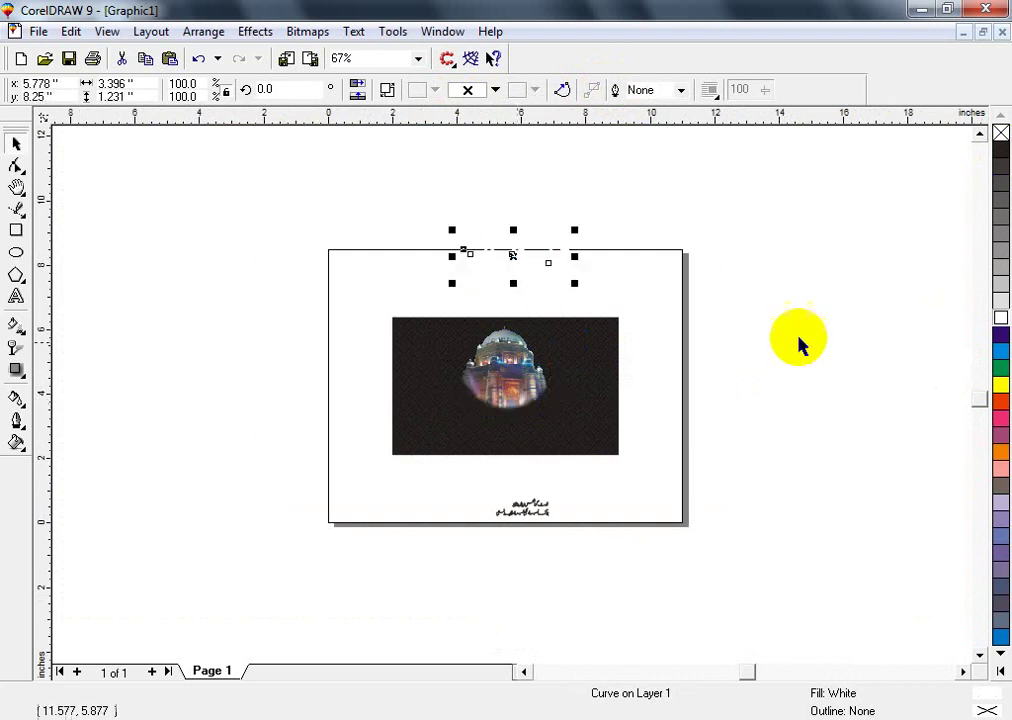
key("shift+F2")
left_click(1001, 147)
right_click(1001, 147)
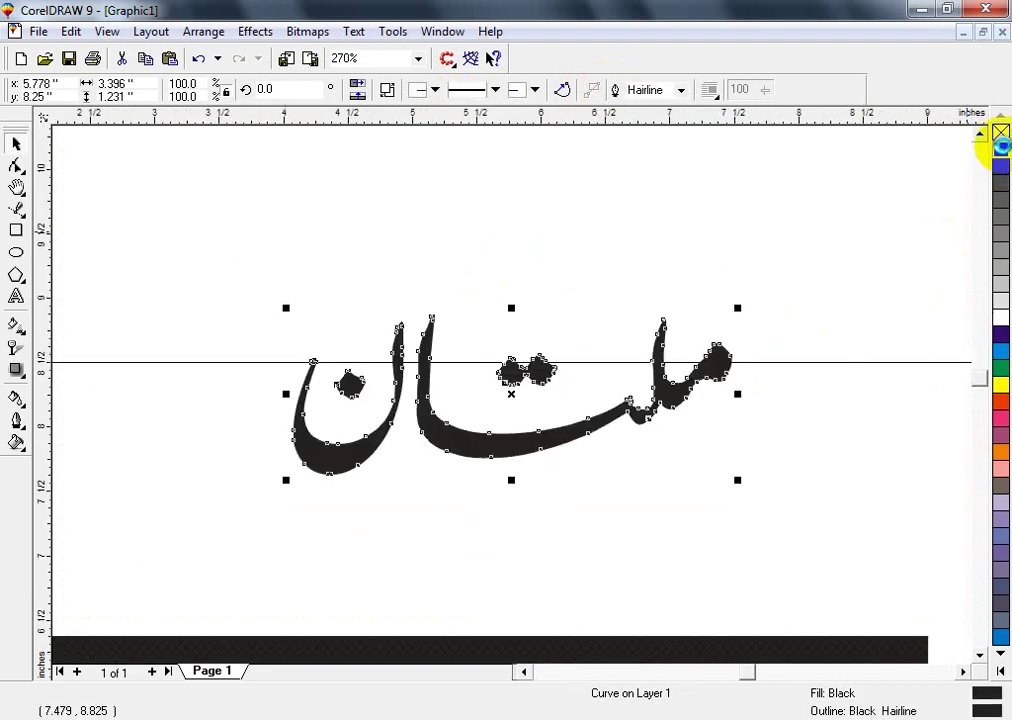
left_click(1001, 133)
key("F2")
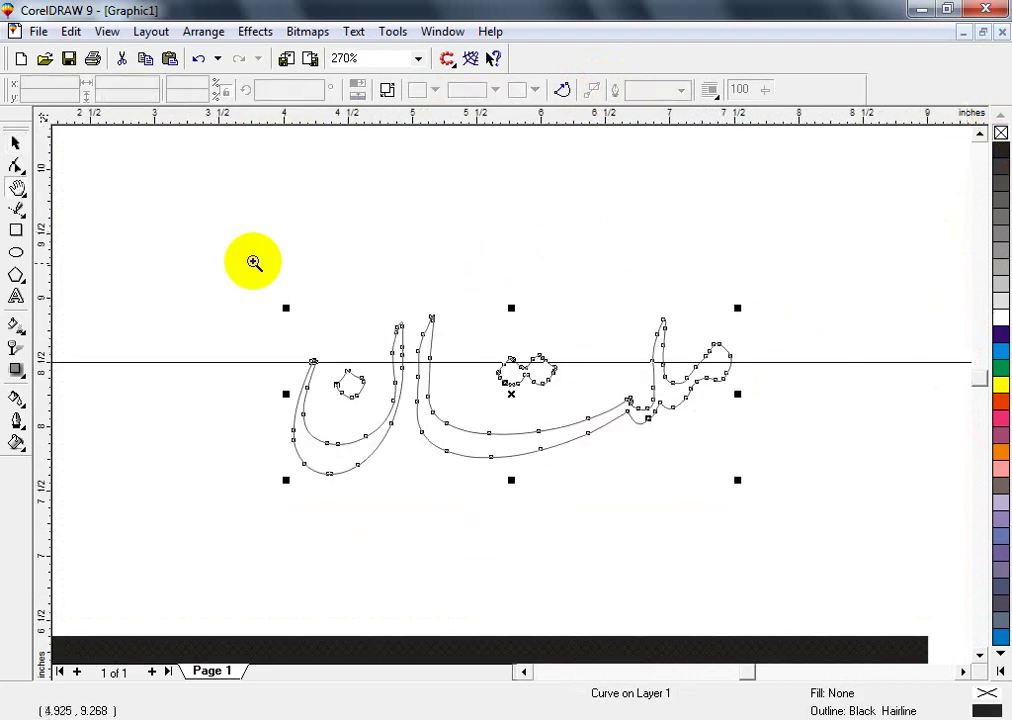
left_click_drag(217, 273, 468, 553)
left_click_drag(27, 373, 100, 381)
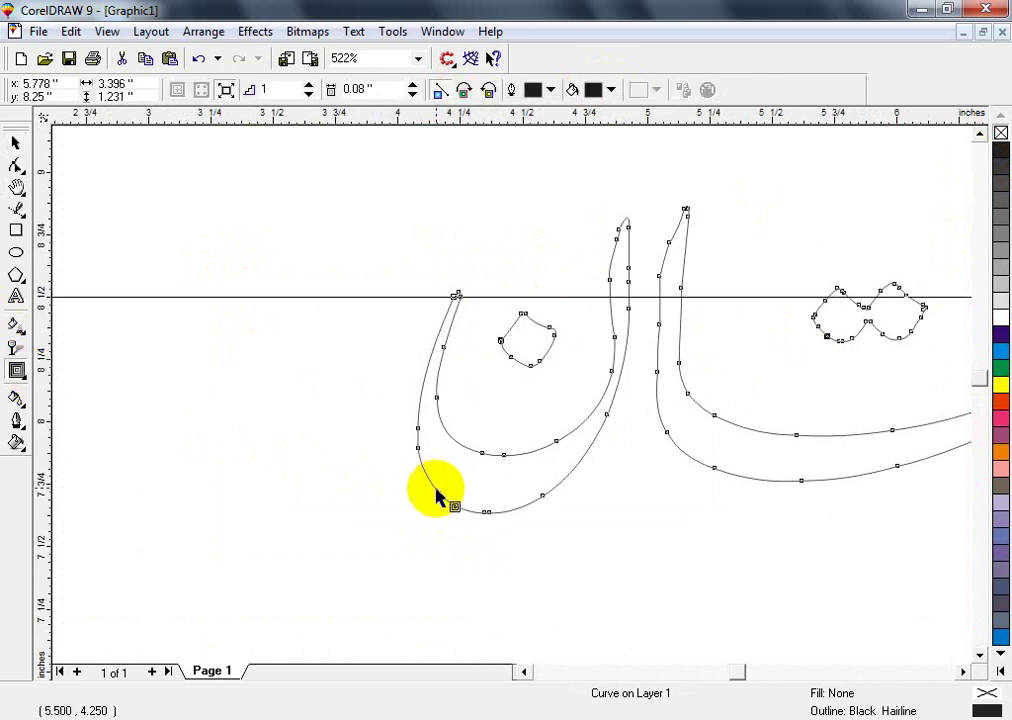
- Add an outward contour to ملتان, break it apart, and delete the inner crescent piece
left_click_drag(437, 500, 424, 515)
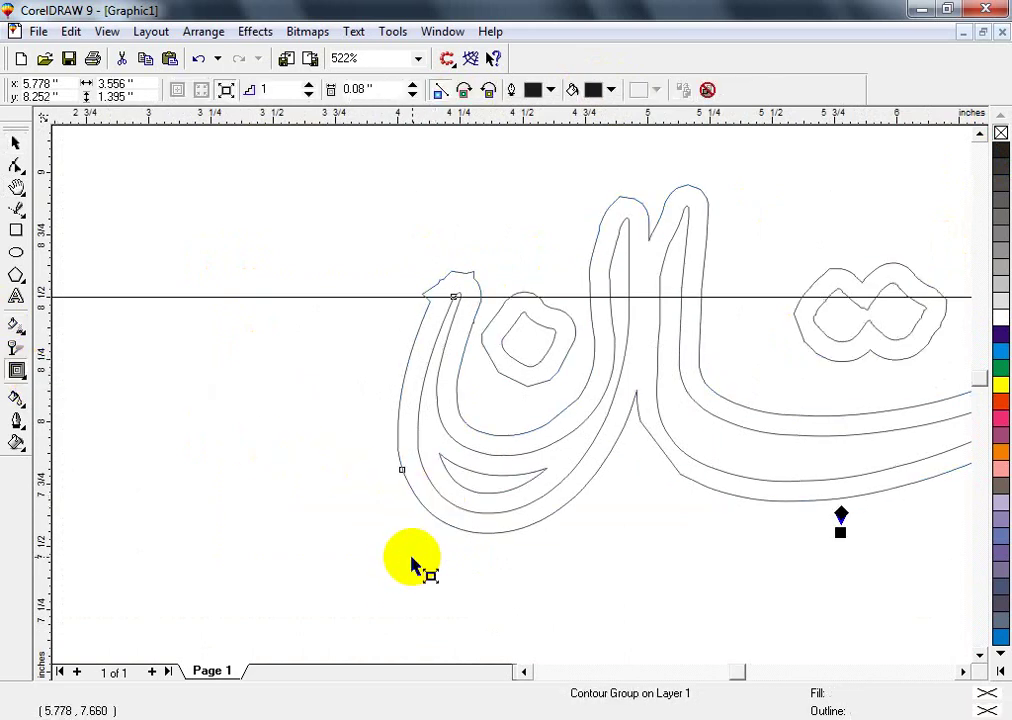
key("ctrl+k")
key("space")
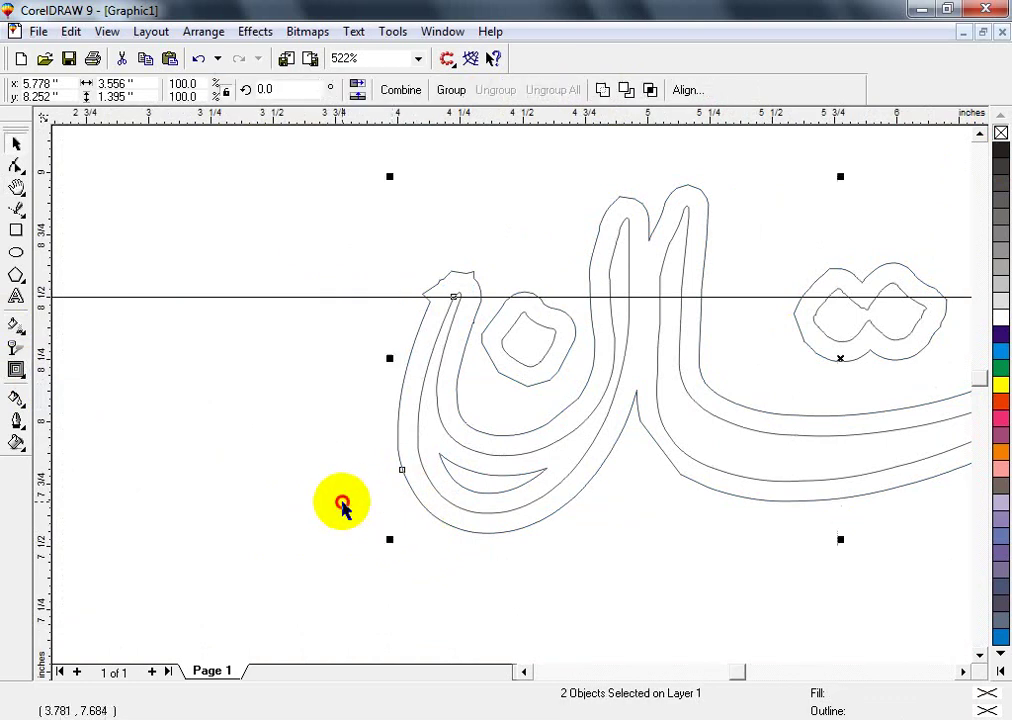
left_click(339, 506)
left_click(497, 529)
key("F10")
key("space")
key("ctrl+z")
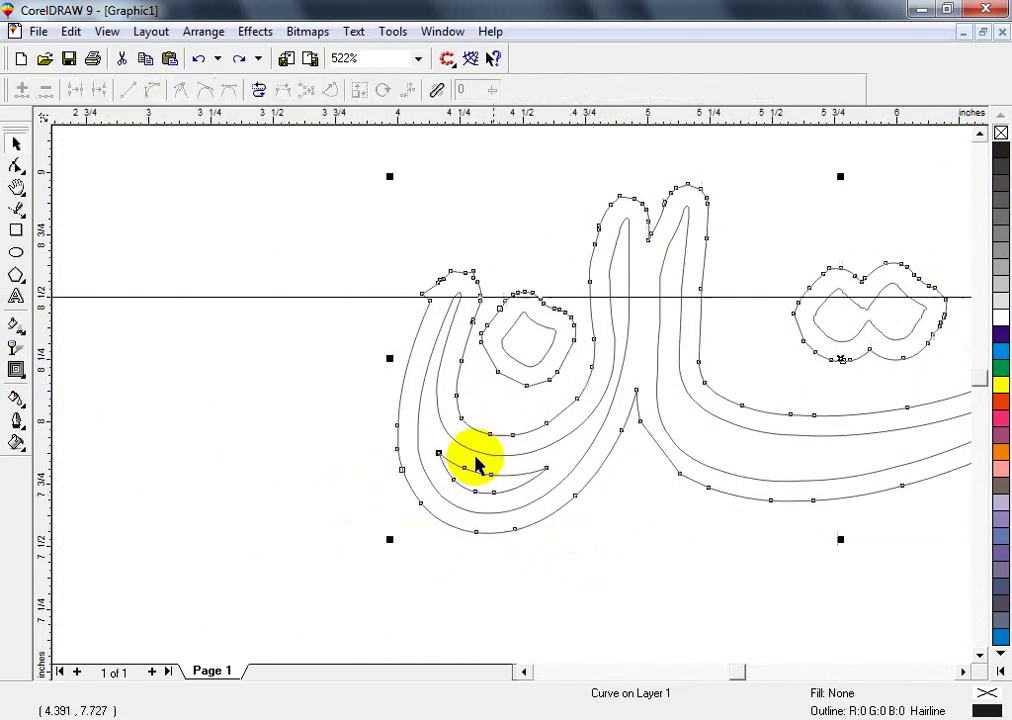
left_click_drag(343, 540, 420, 375)
left_click(499, 479)
key("Delete")
- Place a copy of the thin lettering higher up and select the thick contour pieces
key("F3")
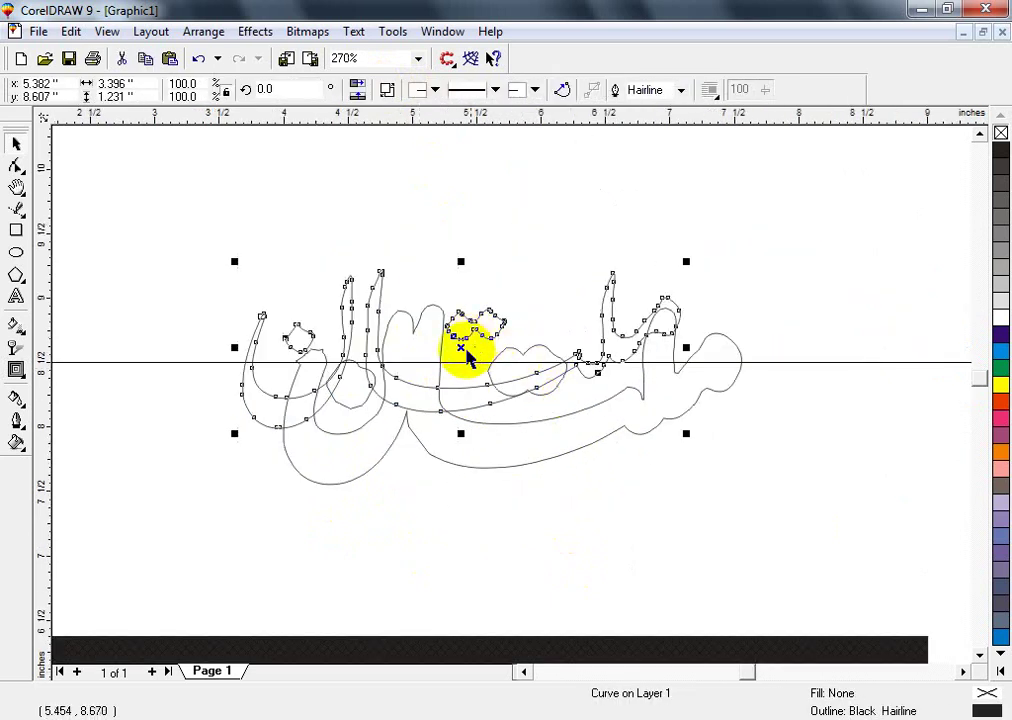
left_click(474, 278)
left_click(479, 305)
left_click_drag(479, 305, 450, 168)
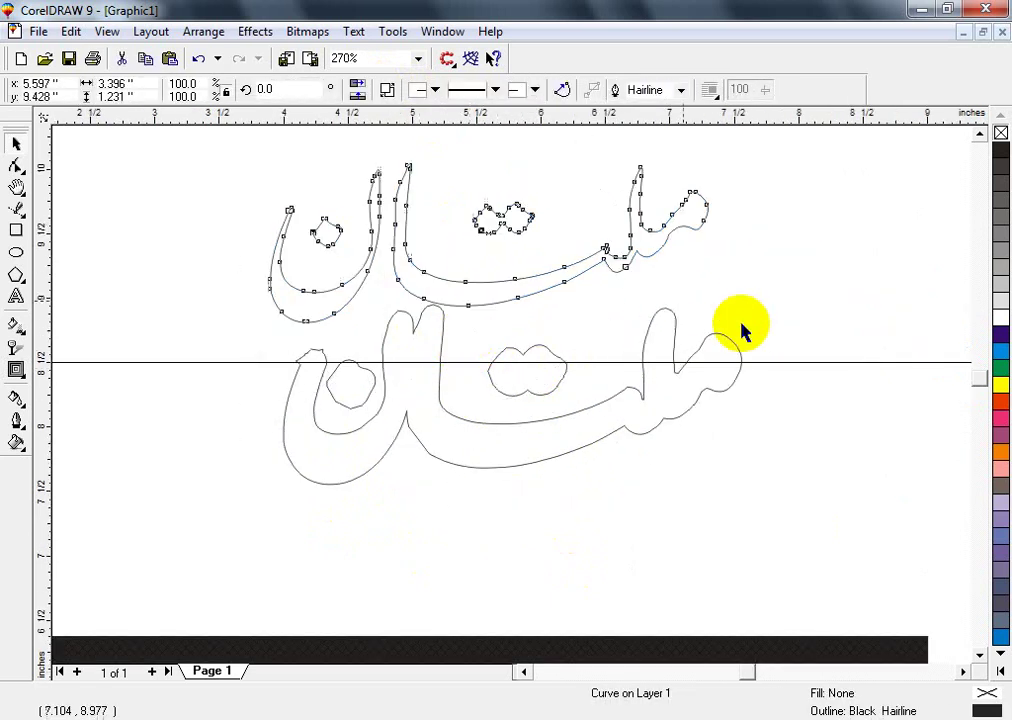
left_click(764, 300)
left_click_drag(802, 267, 212, 518)
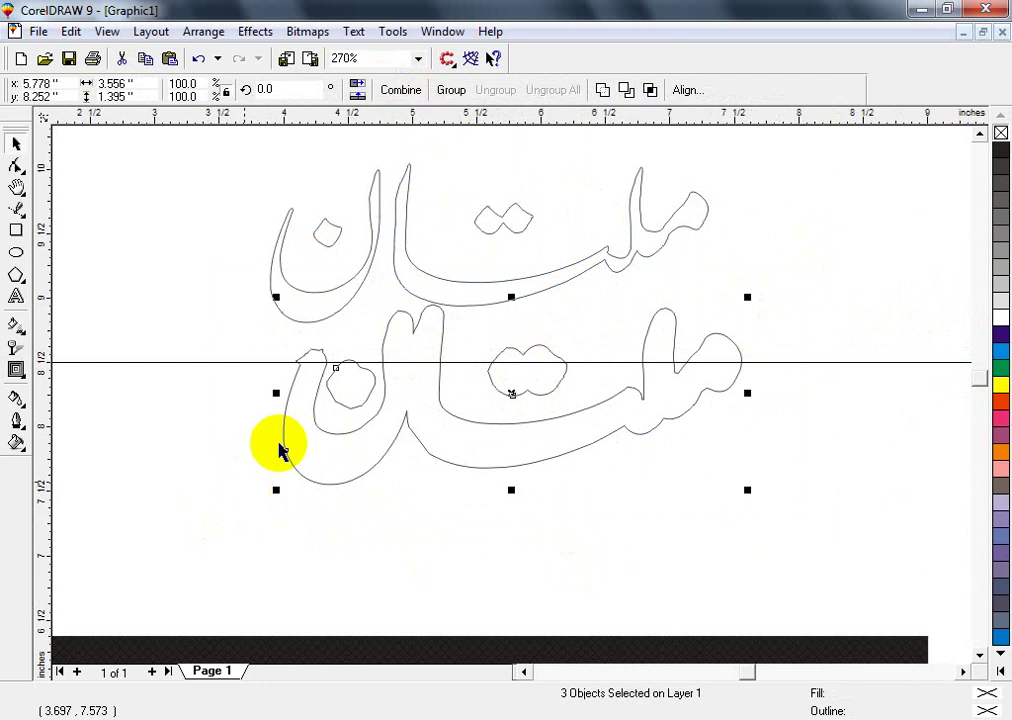
- Weld the contour pieces, delete the stray node at the letter tip, and fill it red
left_click(602, 92)
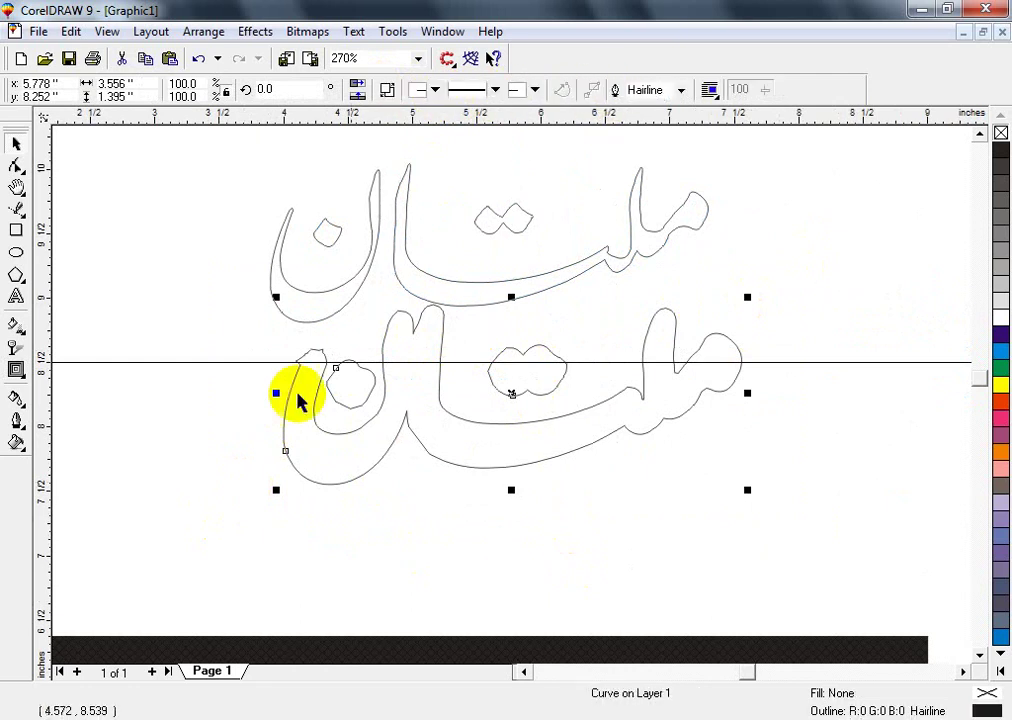
left_click(390, 452)
left_click(425, 375)
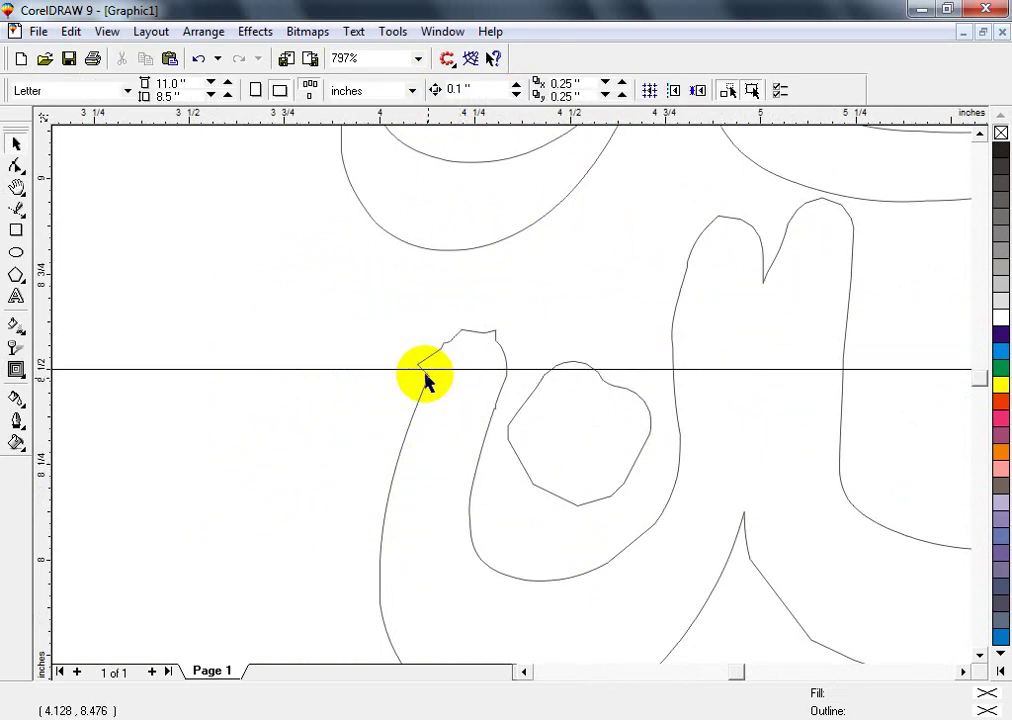
left_click(424, 376)
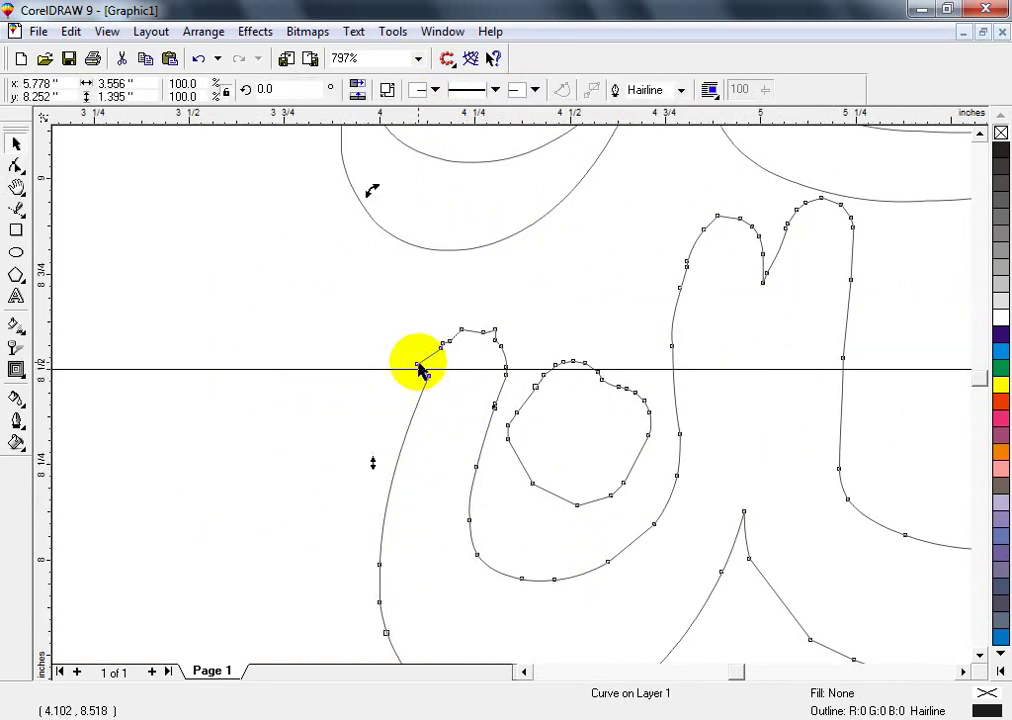
left_click(405, 380)
left_click(372, 383)
key("F10")
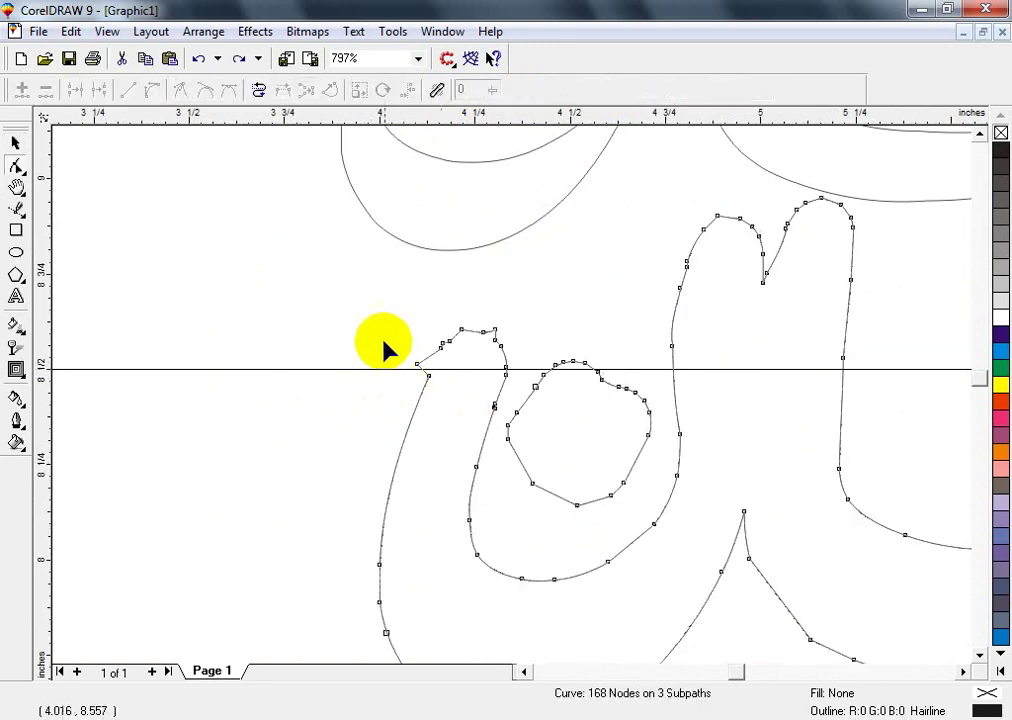
left_click(417, 364)
key("Delete")
key("space")
key("F4")
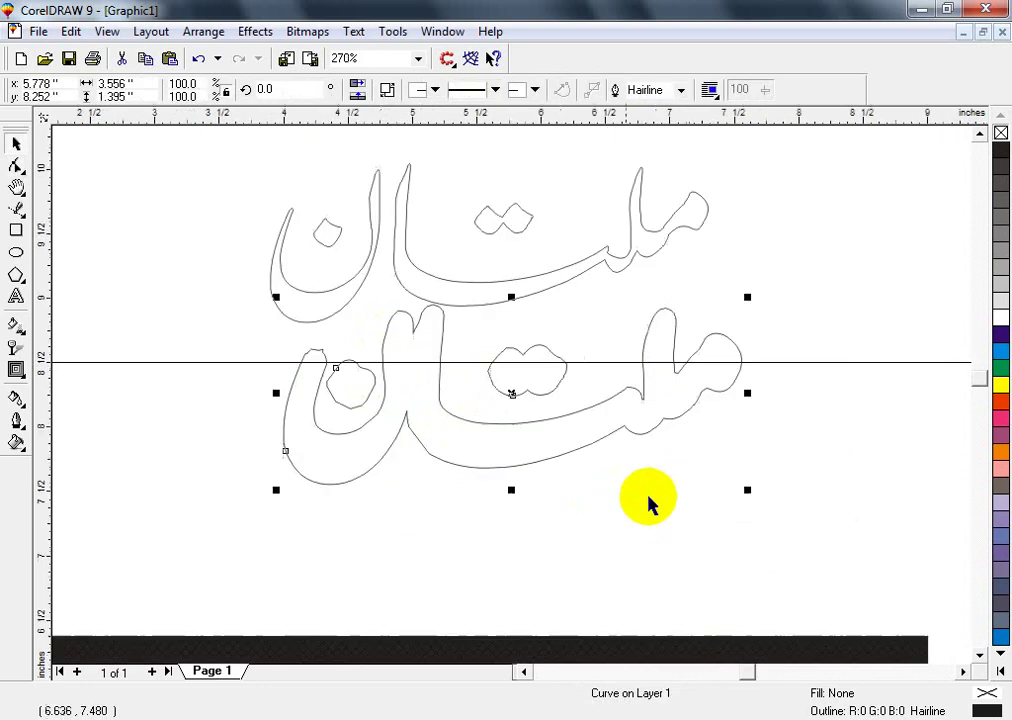
left_click(1001, 401)
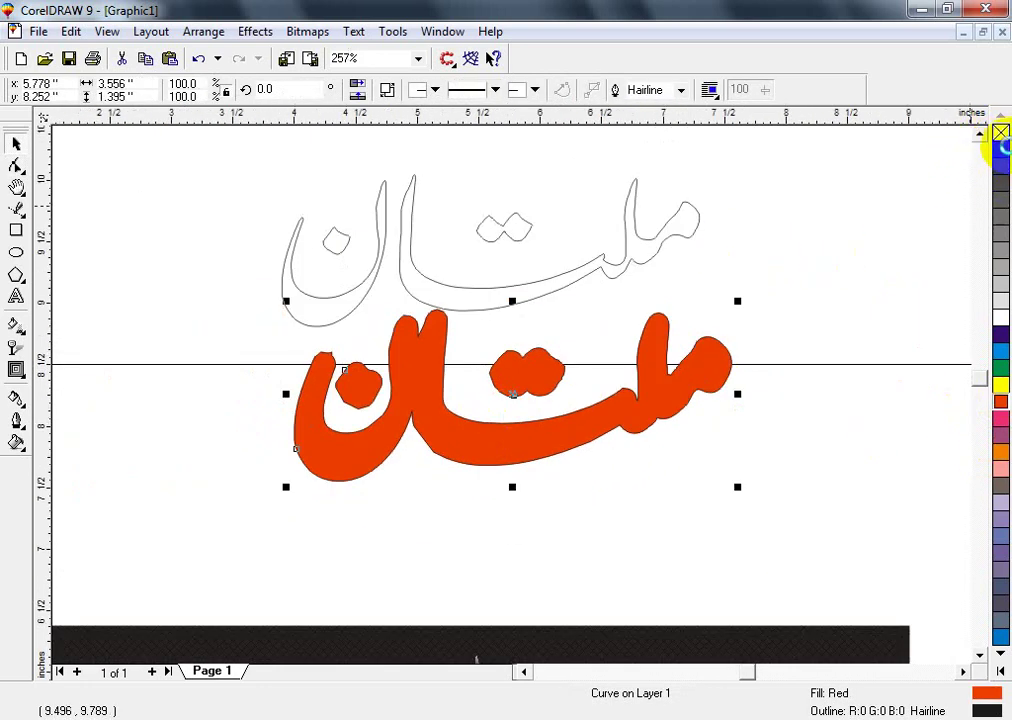
- Remove the outline and give the thick lettering a red-to-yellow rainbow fountain fill
right_click(1003, 140)
key("g")
left_click_drag(335, 406, 499, 432)
left_click(990, 685)
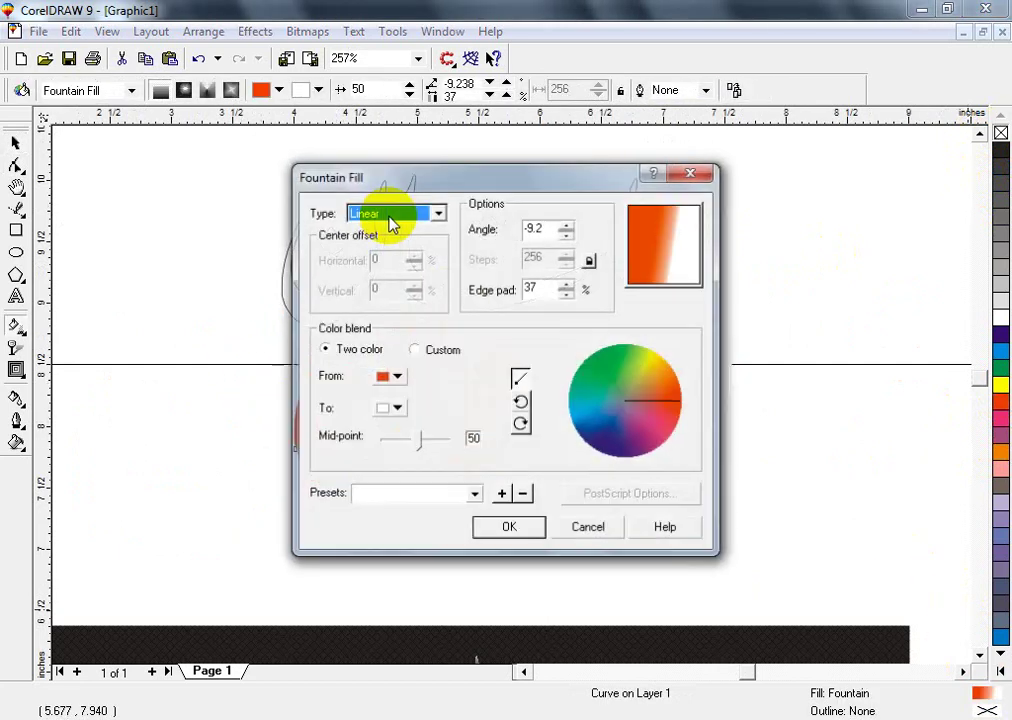
left_click(393, 408)
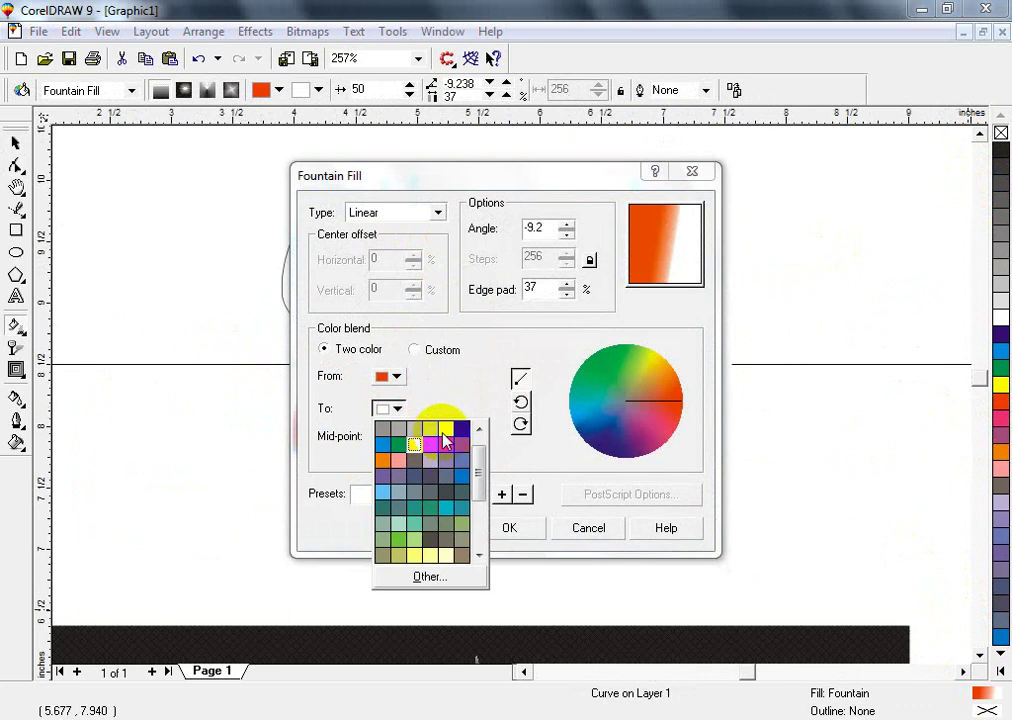
left_click(430, 428)
left_click(520, 423)
left_click(509, 526)
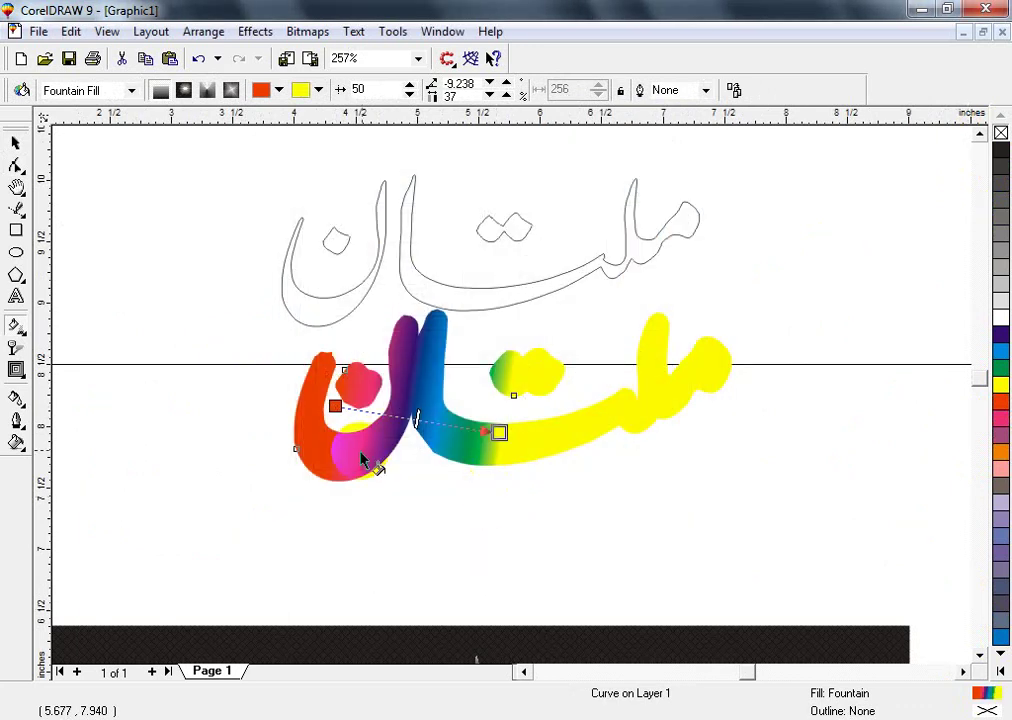
left_click_drag(620, 412, 696, 404)
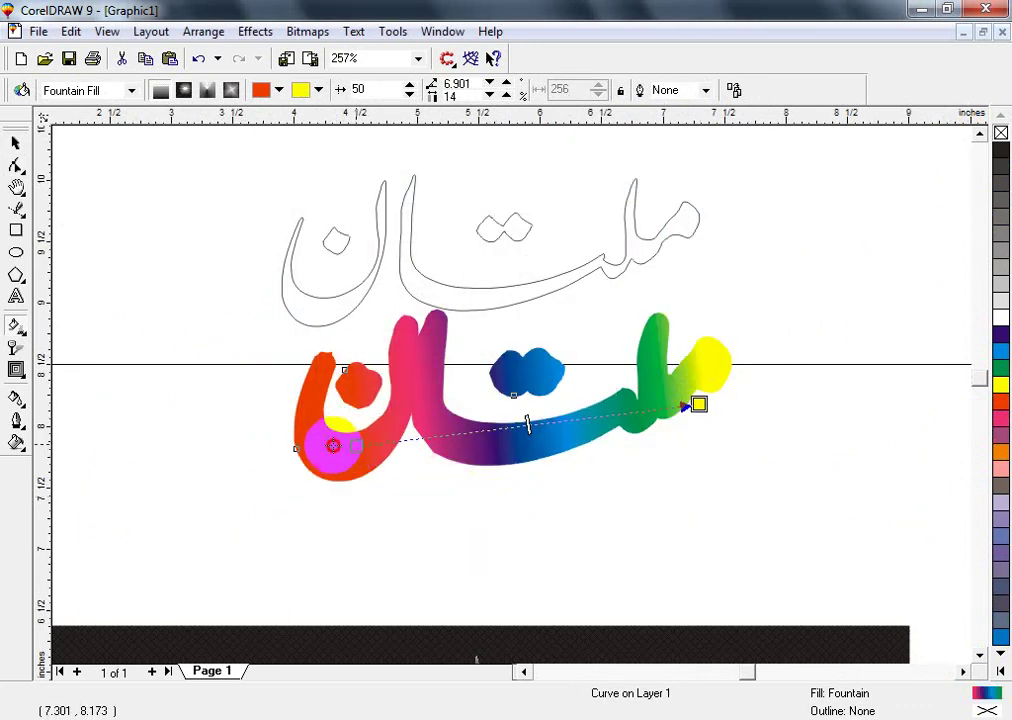
left_click_drag(332, 443, 361, 452)
- Move the rainbow lettering onto the shrine photo
key("space")
key("F3")
left_click_drag(495, 425, 496, 613)
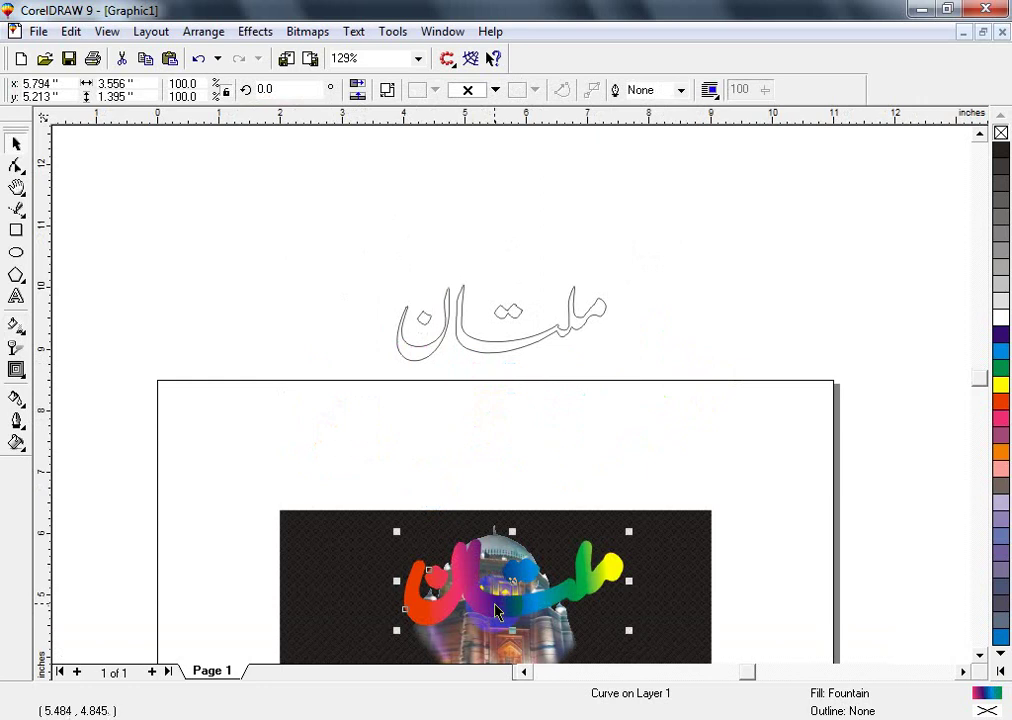
- Lower the rainbow lettering on the photo and fill the thin lettering white
key("shift+F2")
key("F4")
left_click_drag(497, 410, 497, 455)
left_click(508, 283)
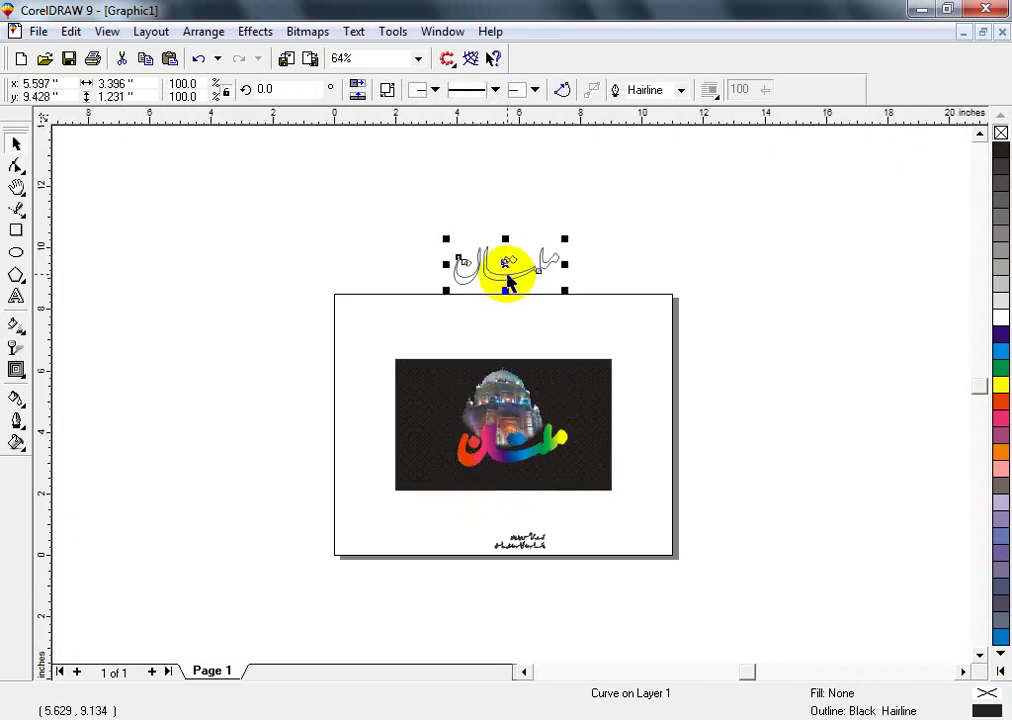
left_click(1000, 317)
- Centre the white lettering horizontally and vertically on the rainbow lettering
key("shift+F2")
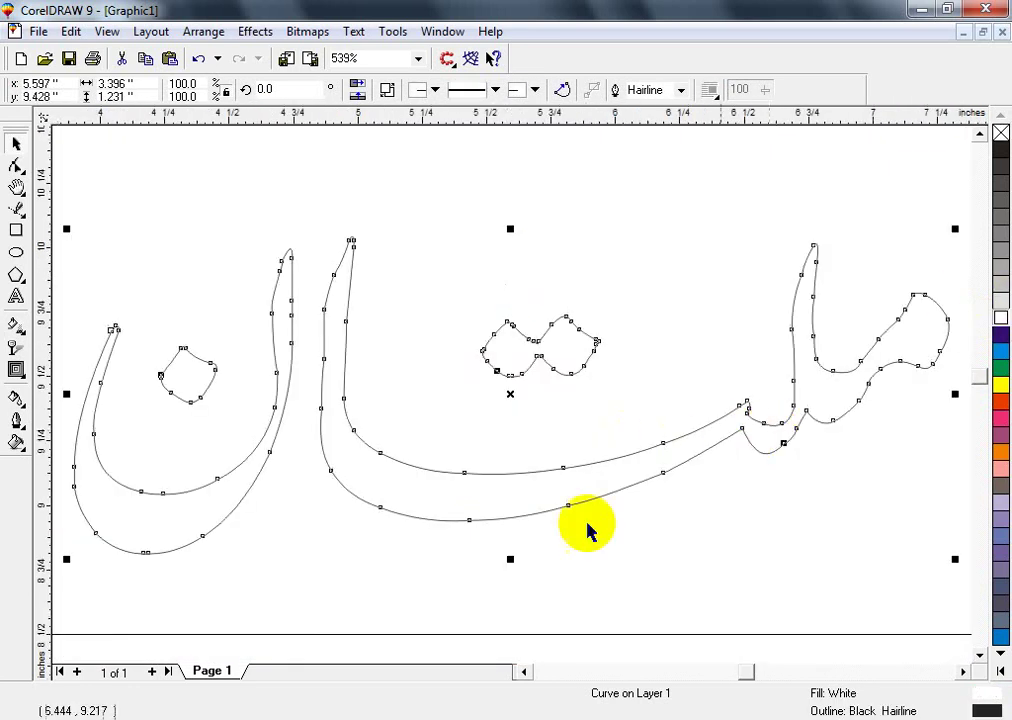
key("F4")
left_click(522, 515, "shift")
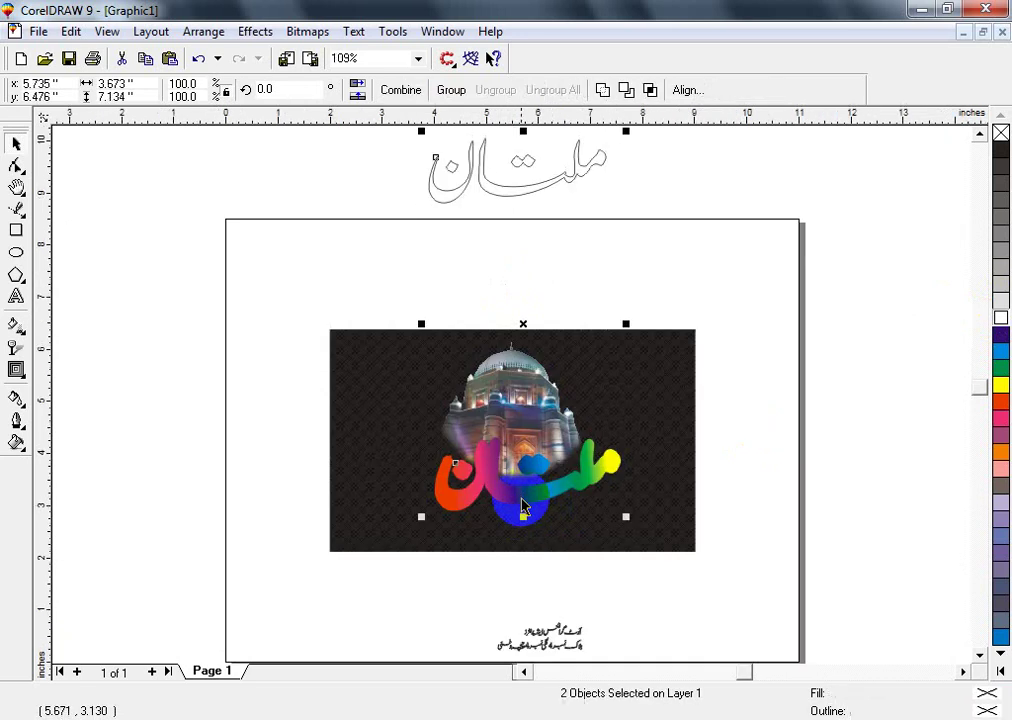
key("c")
key("e")
scroll(522, 510, "up", 2)
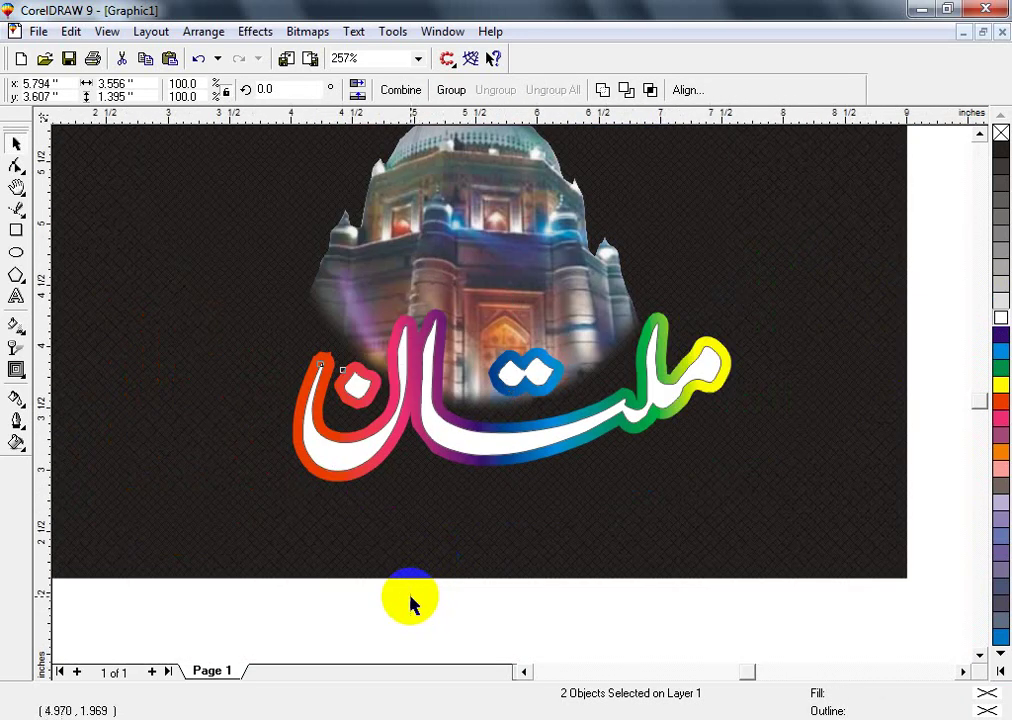
left_click(410, 603)
left_click(515, 421)
key("shift+F2")
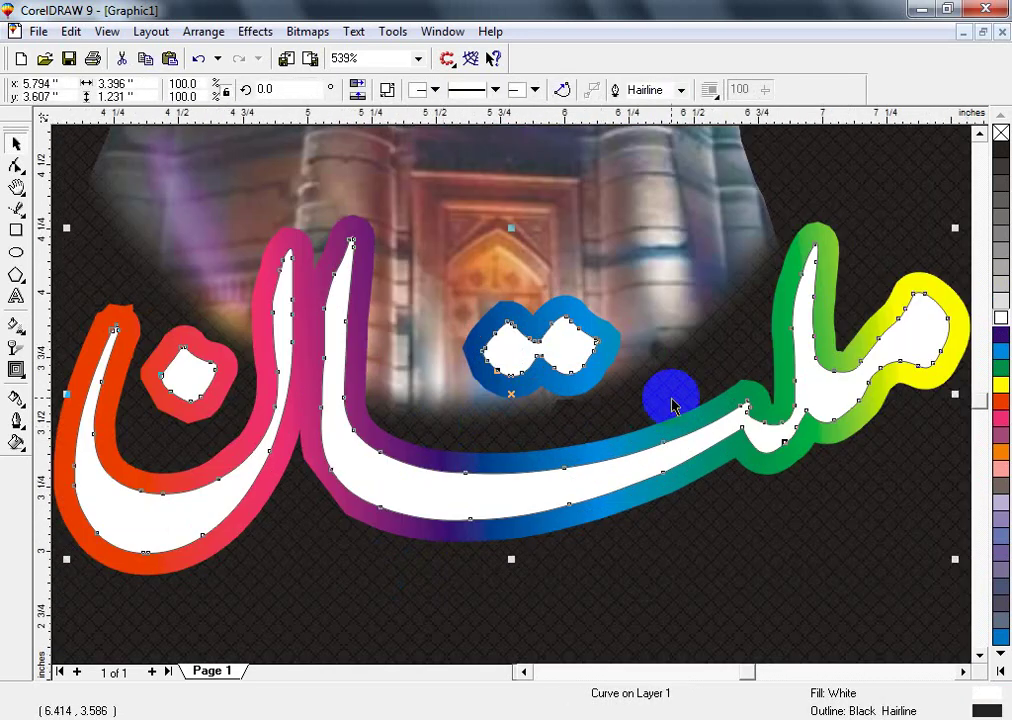
- Give the white lettering a 2 pt outline placed behind the fill
key("F12")
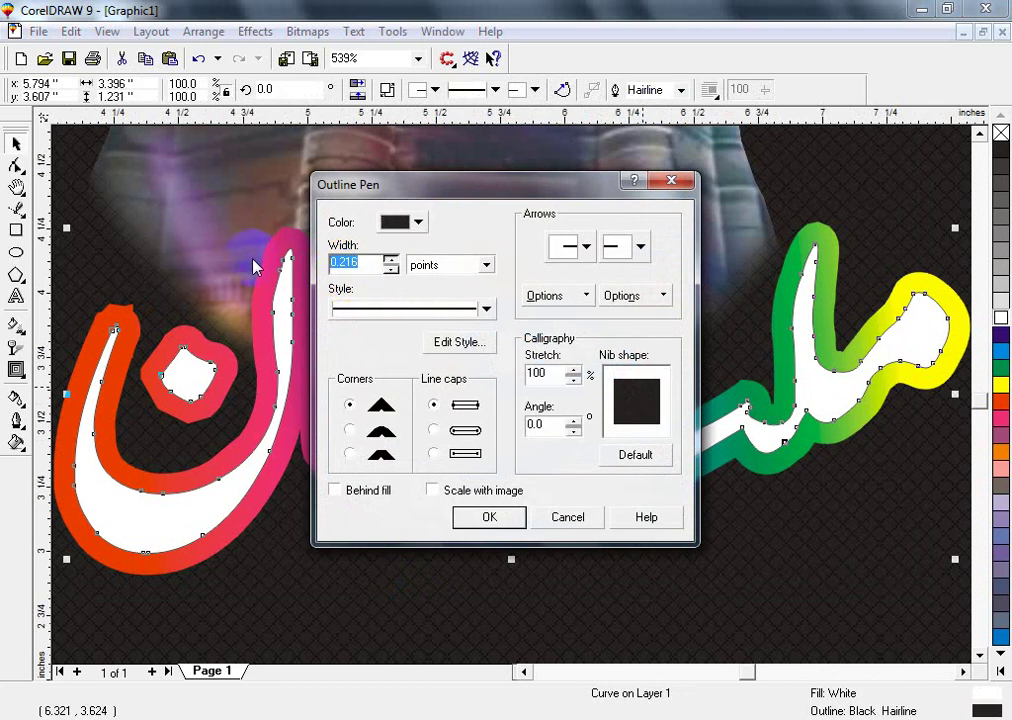
type("2")
left_click(336, 490)
left_click(489, 516)
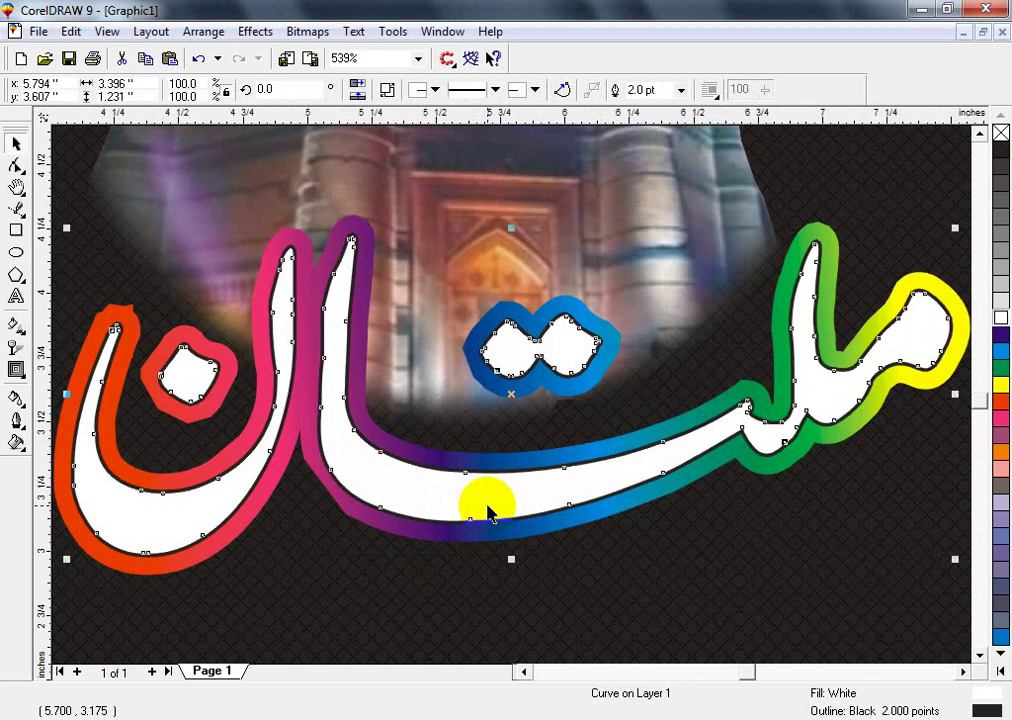
- Increase the lettering's outline width from 2 pt to 5 pt
key("F3")
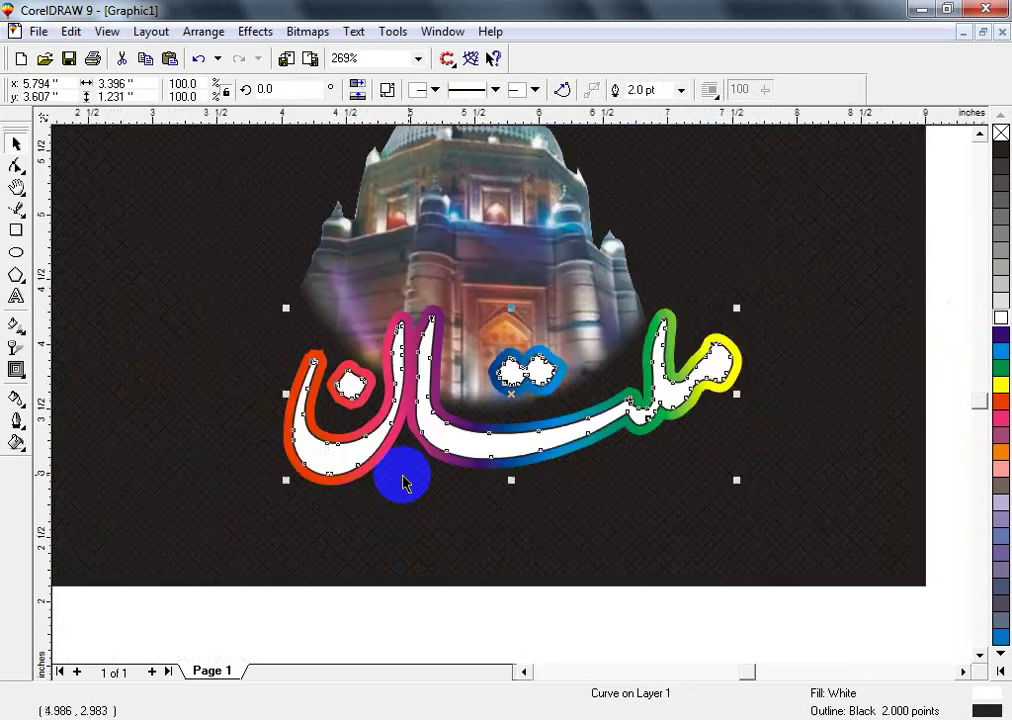
key("shift+F2")
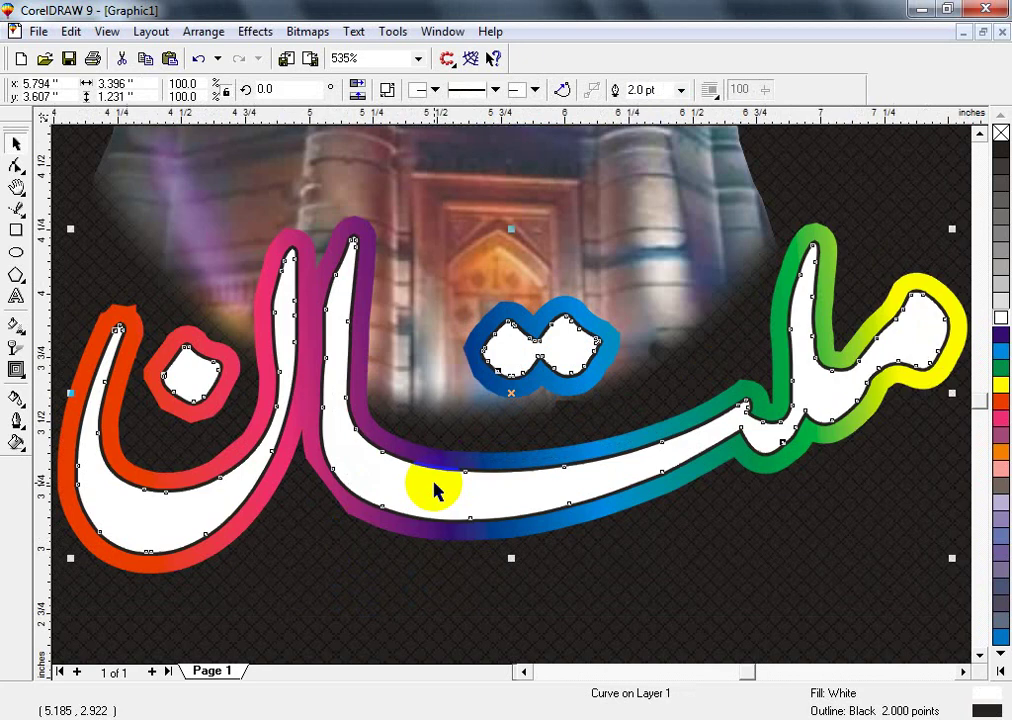
key("F12")
double_click(354, 266)
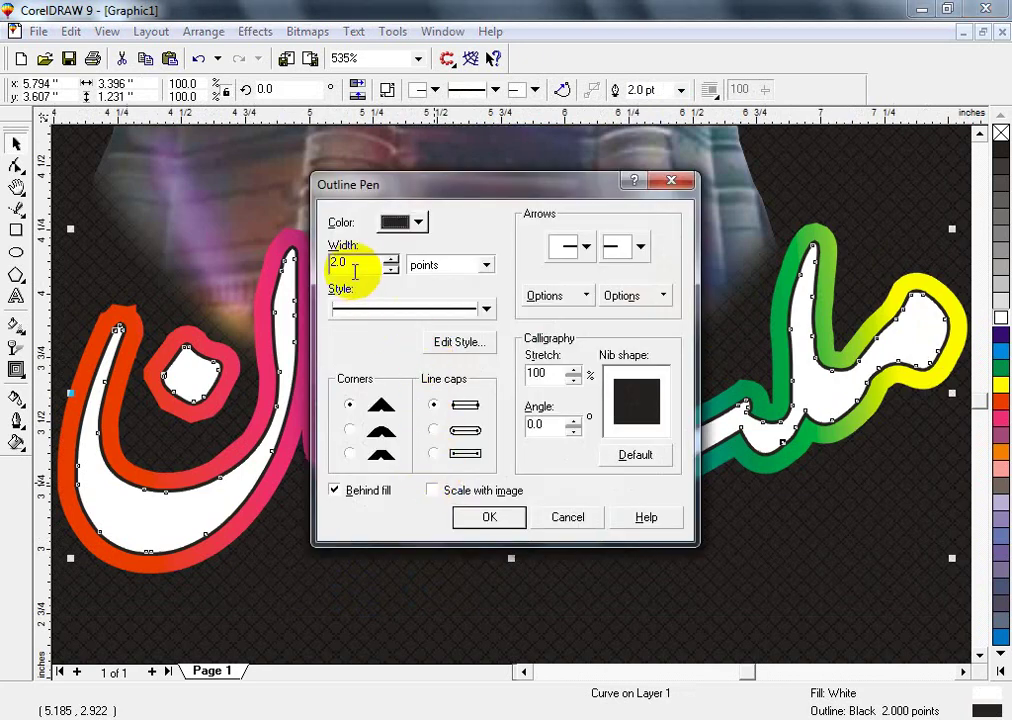
left_click_drag(354, 263, 310, 273)
type("5")
key("Return")
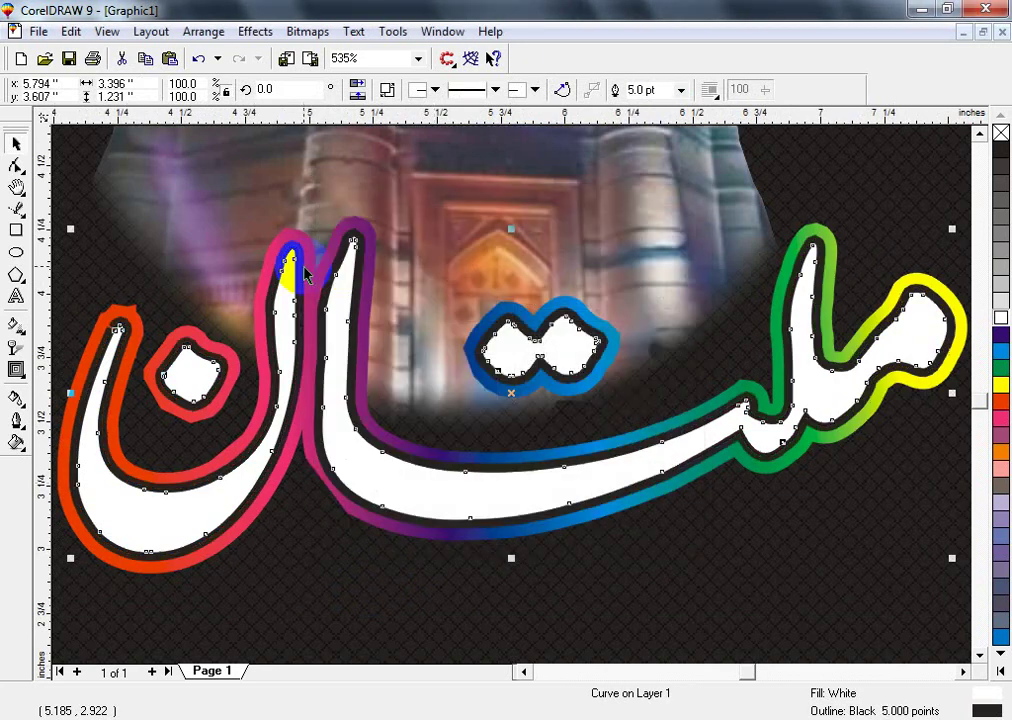
key("F3")
left_click(479, 576)
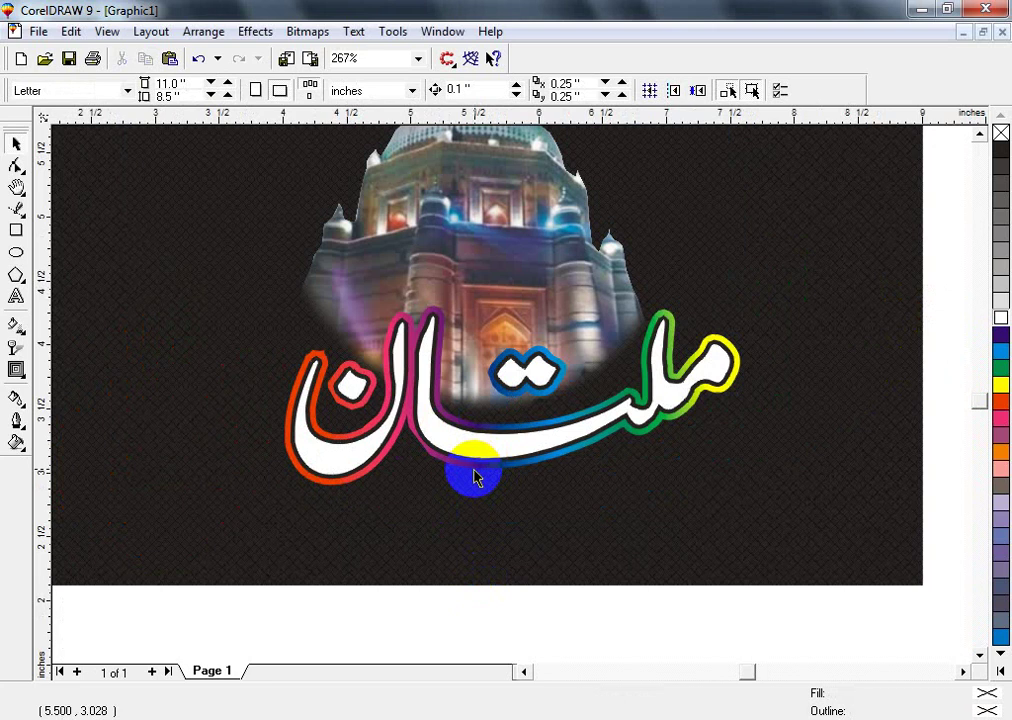
left_click(475, 478)
- Convert the rainbow shape to a bitmap and apply Scatter with horizontal 32 and vertical 39
key("shift+F2")
key("alt+b")
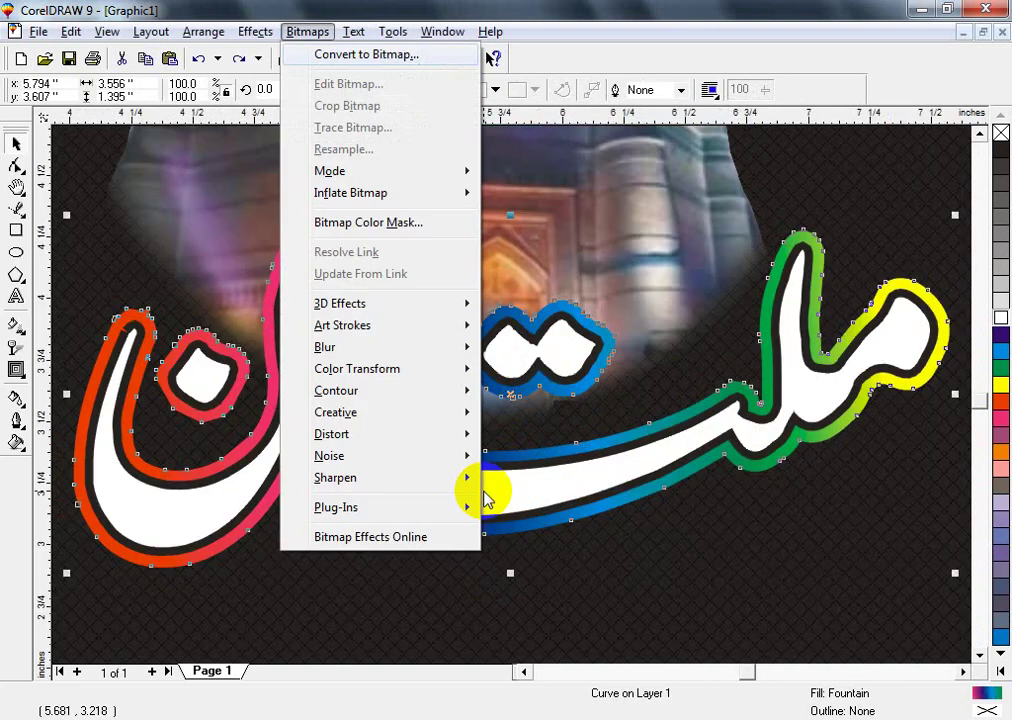
key("Return")
left_click(307, 31)
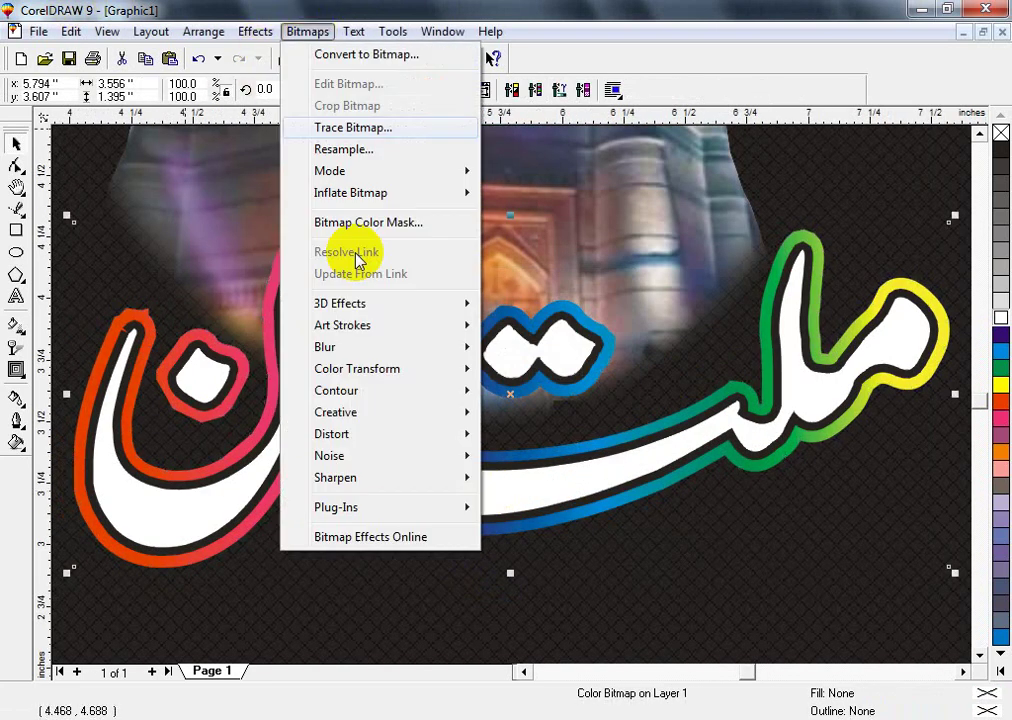
mouse_move(391, 325)
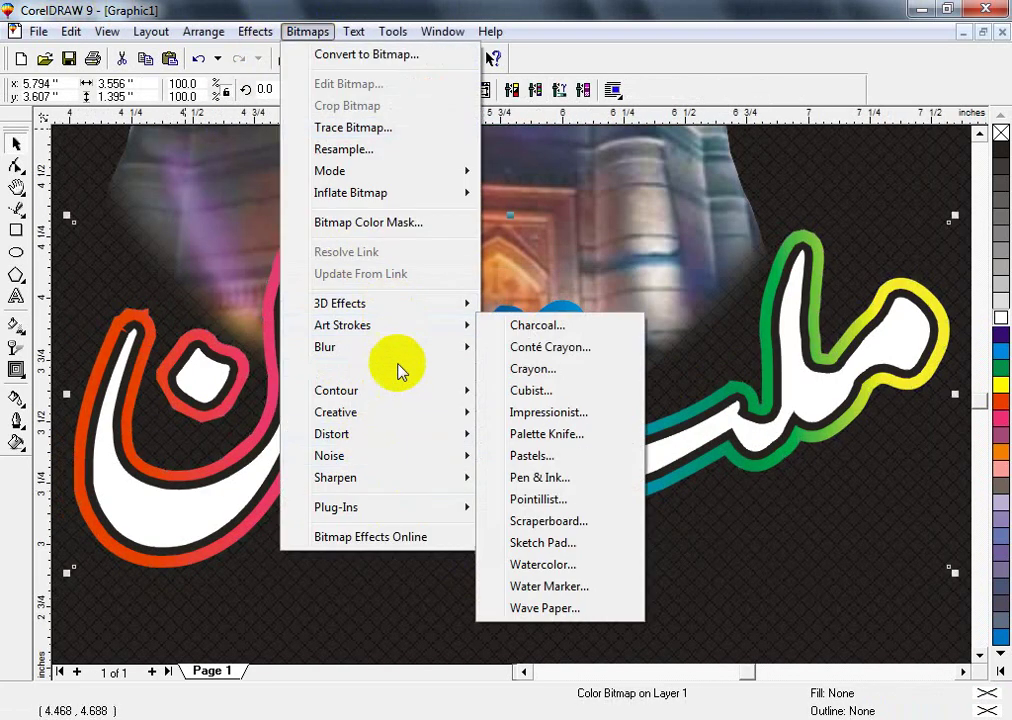
mouse_move(418, 418)
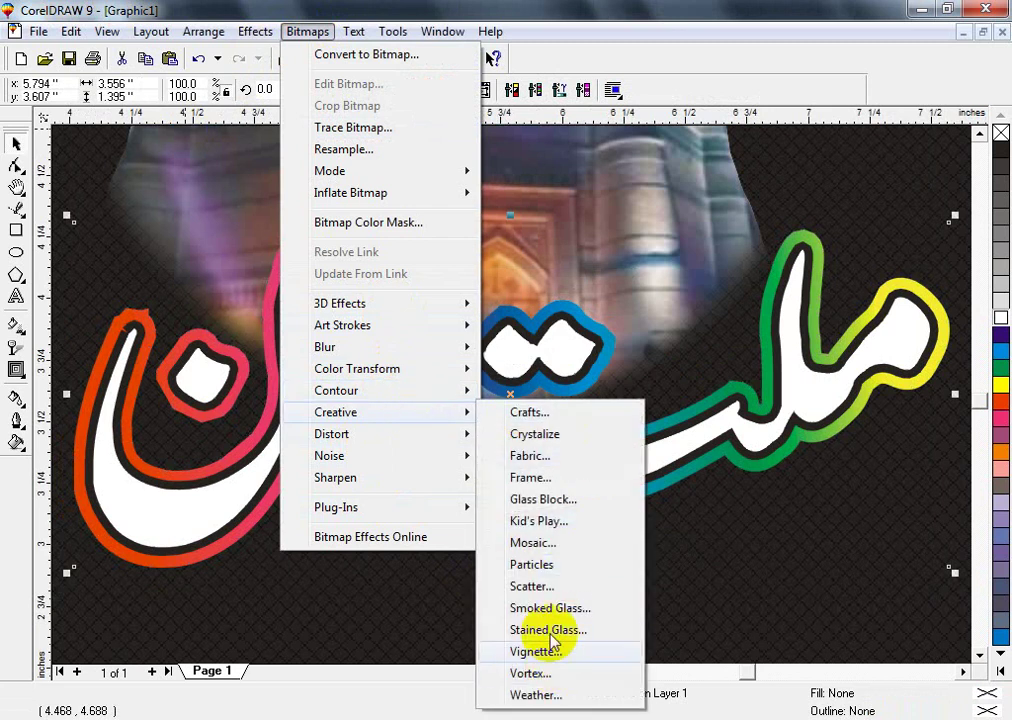
left_click(536, 582)
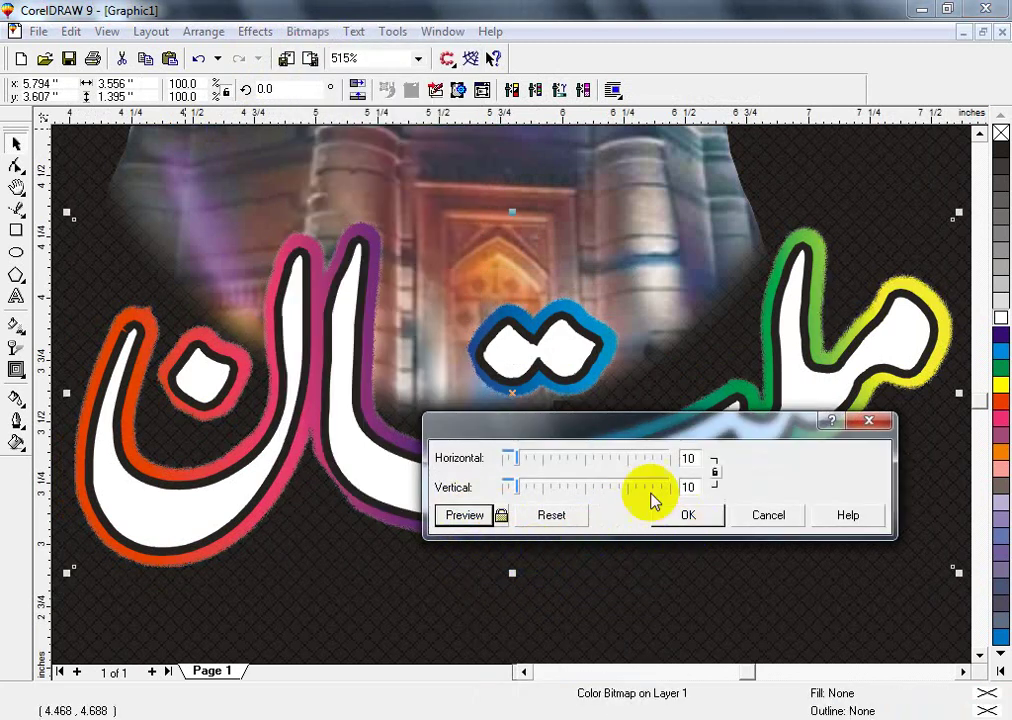
left_click(556, 460)
left_click(468, 515)
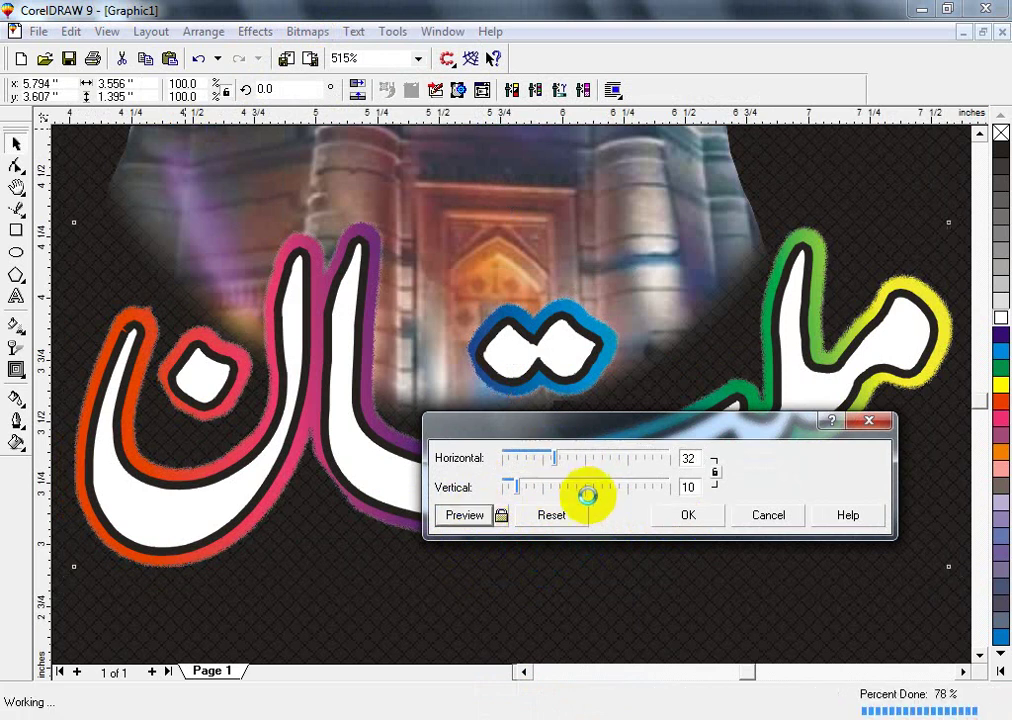
left_click(463, 516)
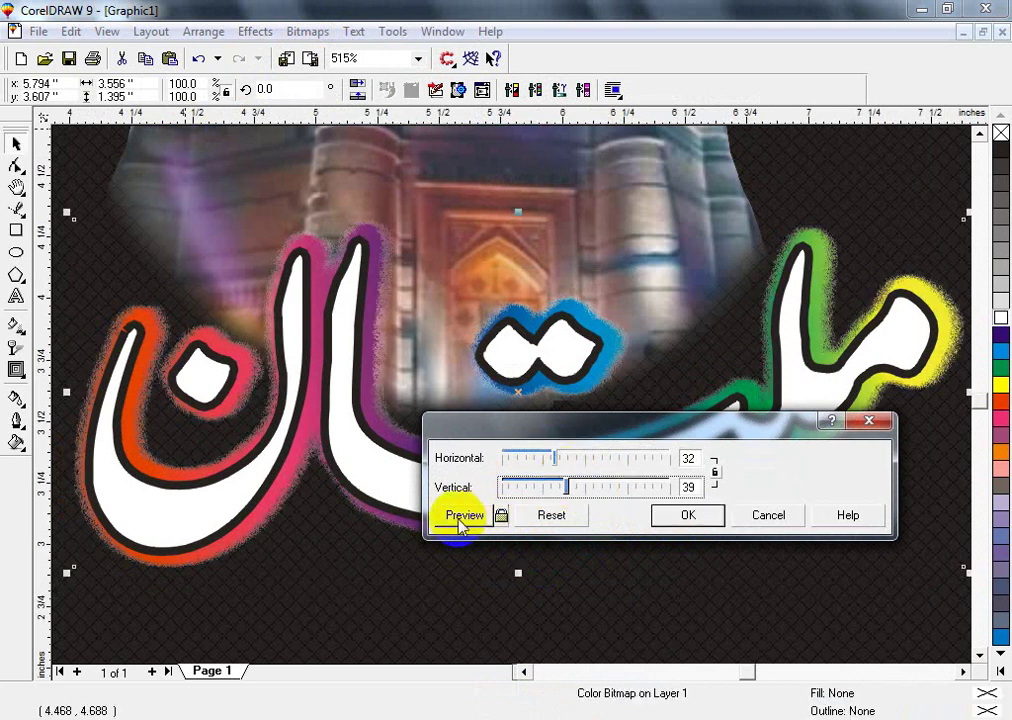
left_click(674, 518)
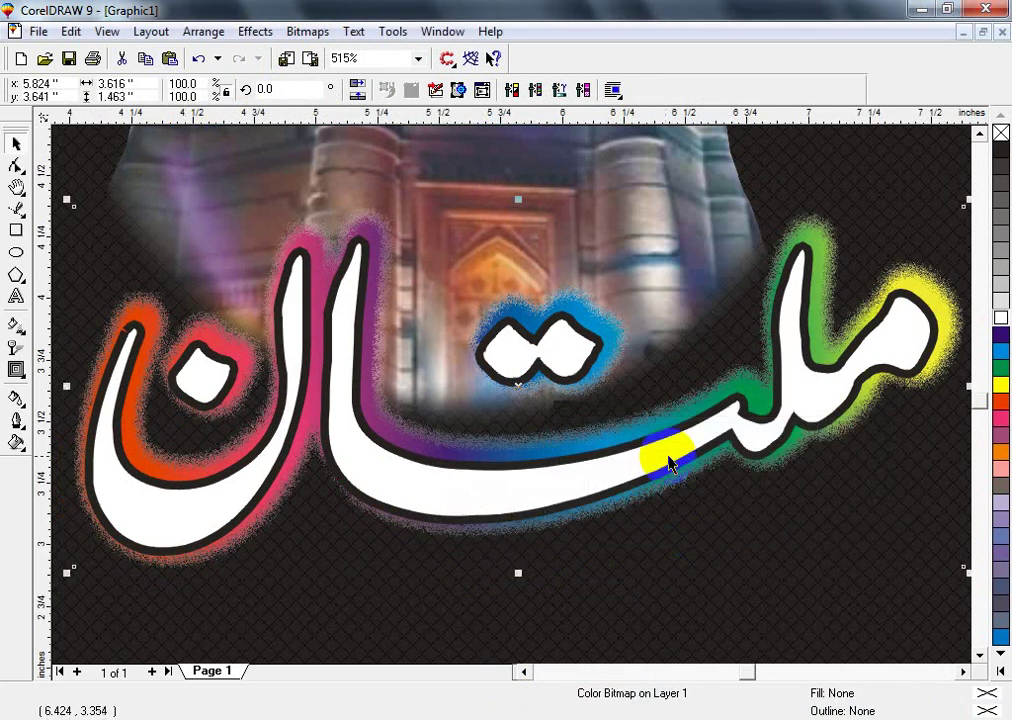
- Select the Multan lettering together with its glow and zoom out to view the whole title
left_click(639, 458)
left_click(628, 467, "shift")
key("x")
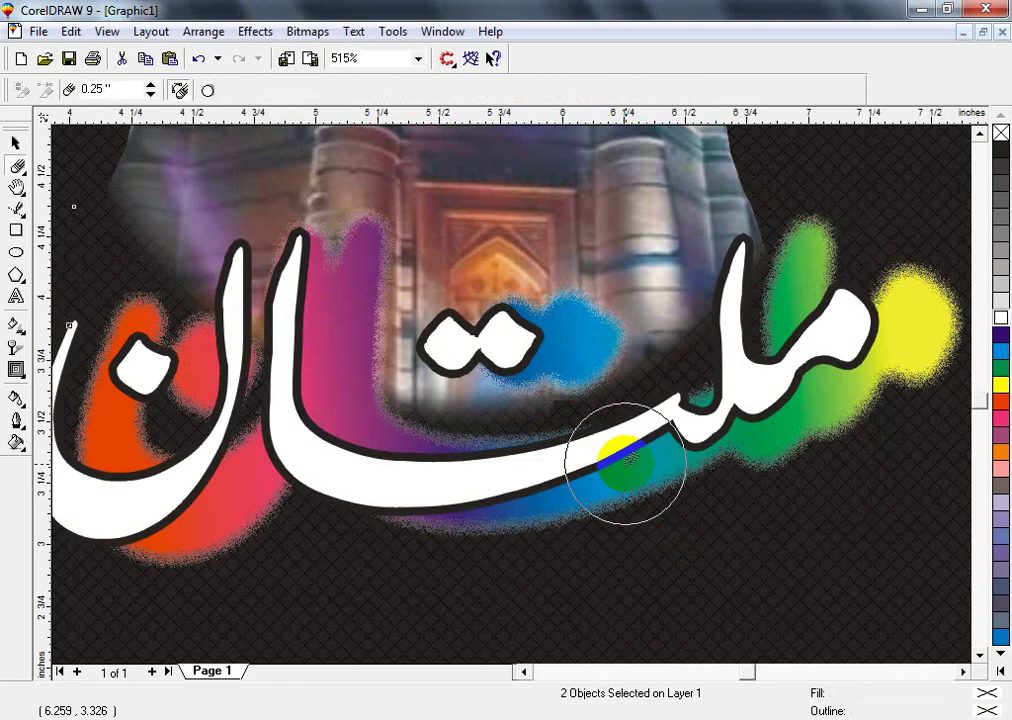
key("F3")
key("space")
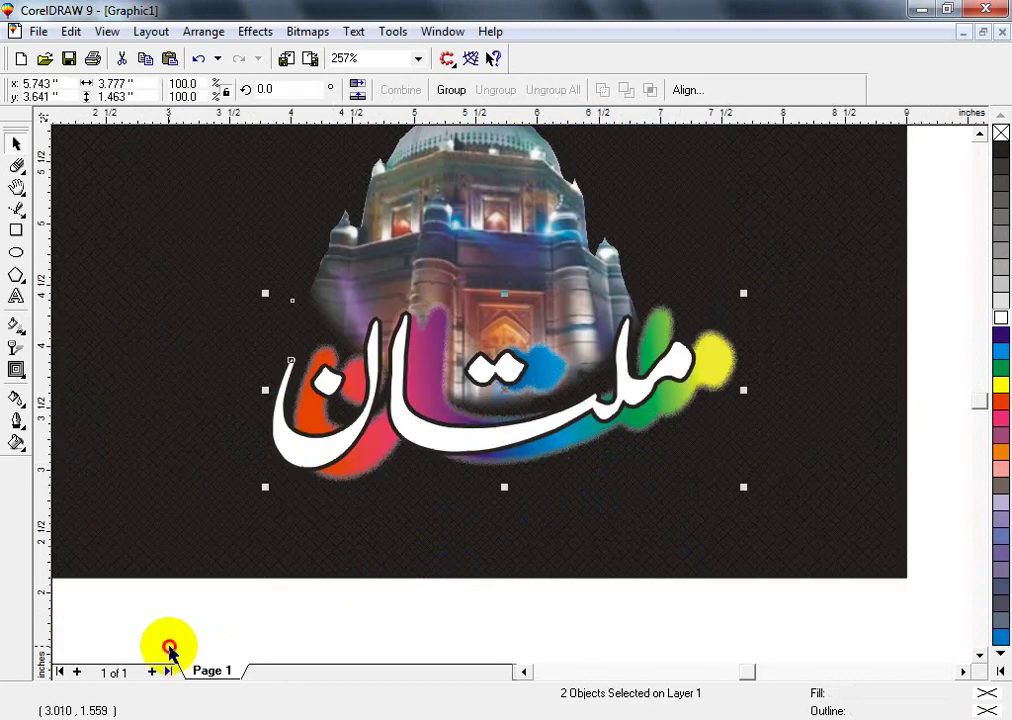
- Give the Multan lettering curve an 8 pt outline width
left_click(429, 605)
left_click(515, 437)
key("F12")
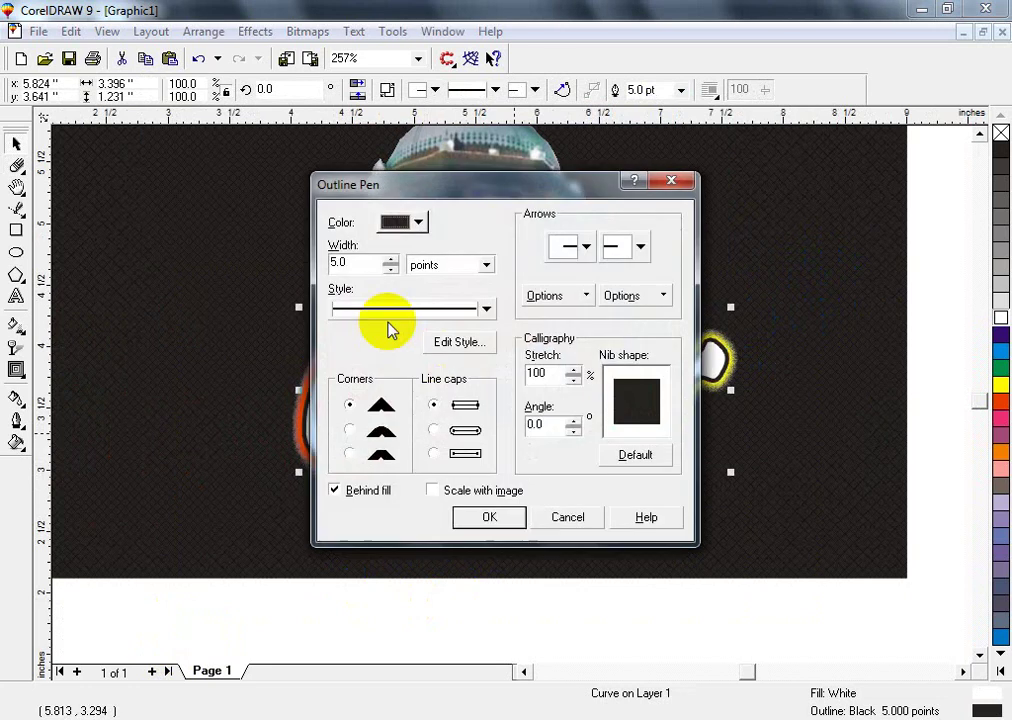
left_click_drag(361, 266, 230, 272)
type("8")
key("Return")
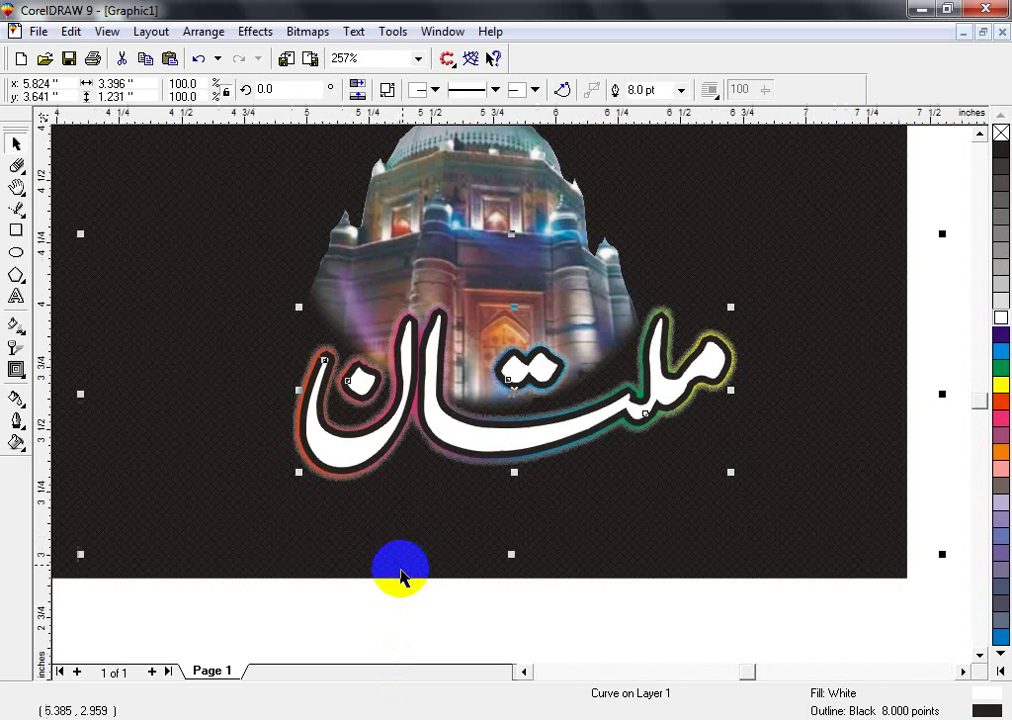
- Make the lettering outline white and its fill red, darkened with K 20
key("shift+F2")
right_click(1001, 318)
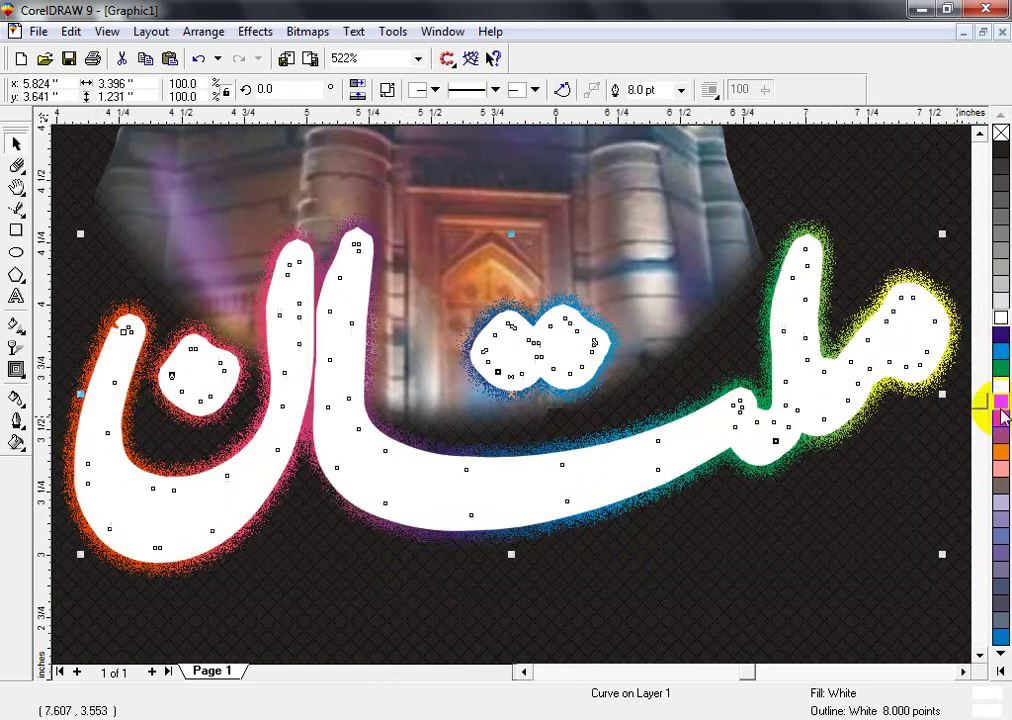
left_click(1000, 402)
key("F3")
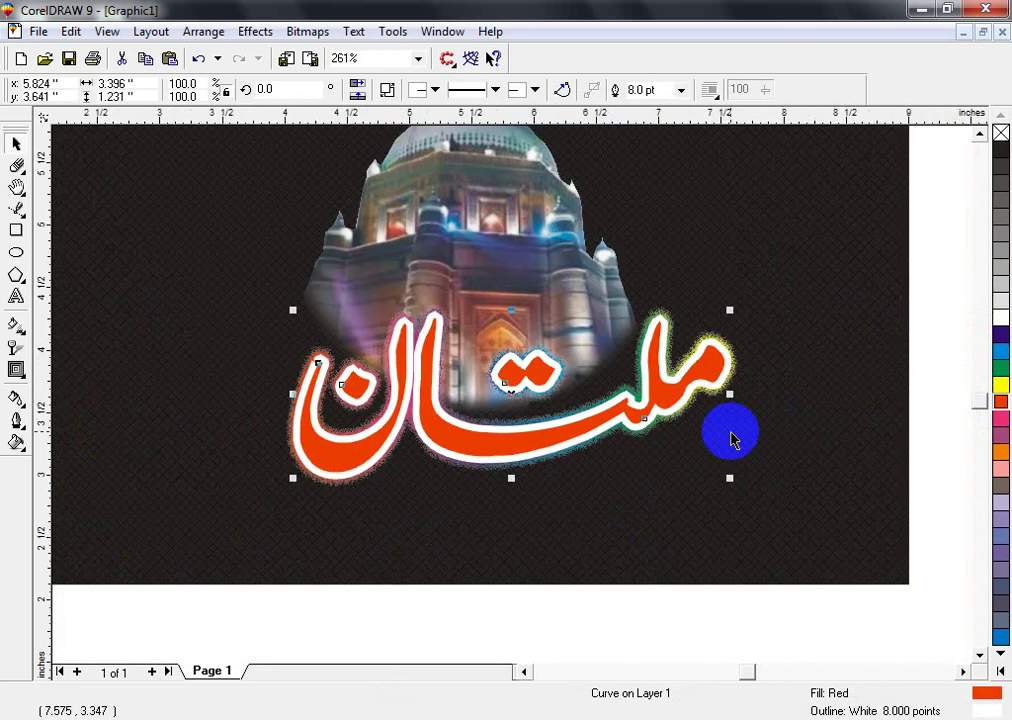
key("shift+F11")
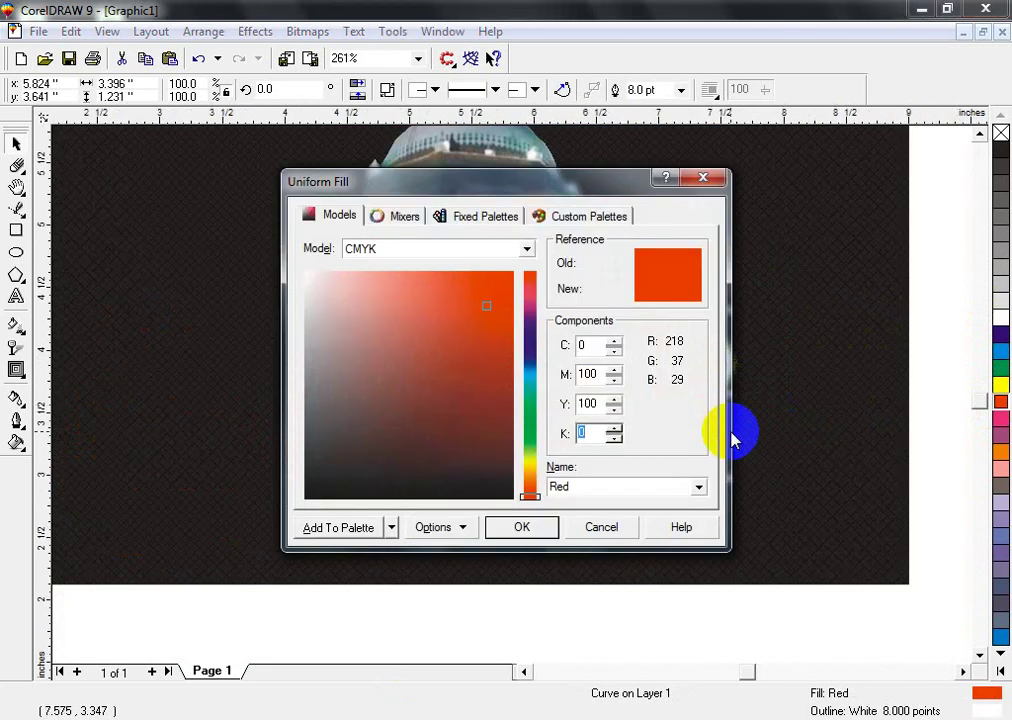
type("20")
key("Return")
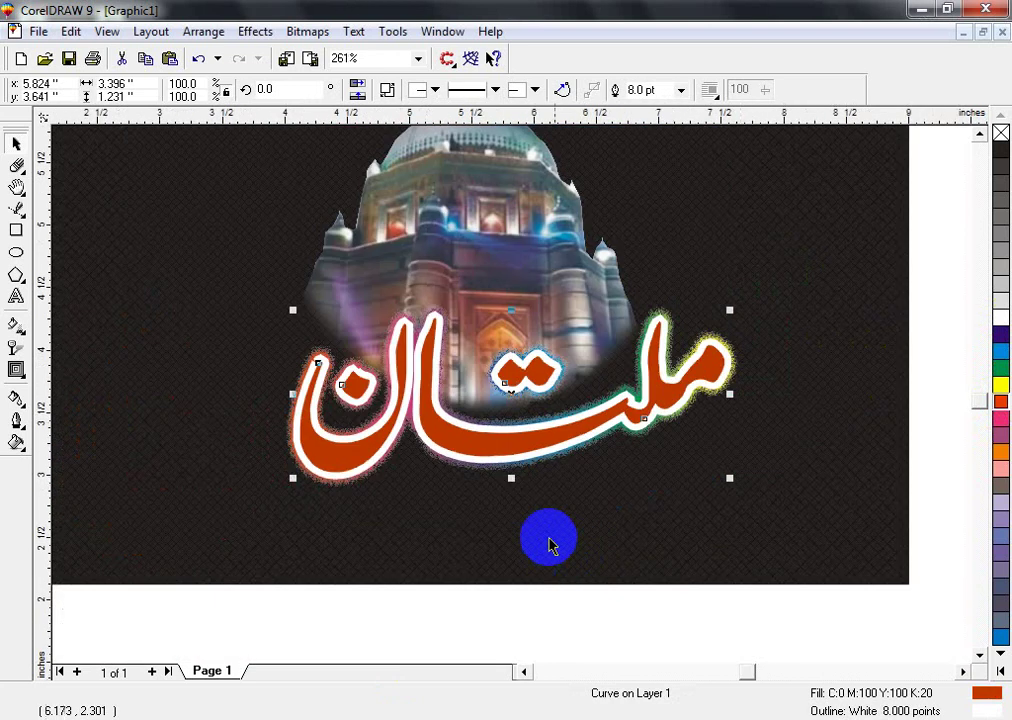
- Group the lettering with its rainbow glow
left_click(342, 505)
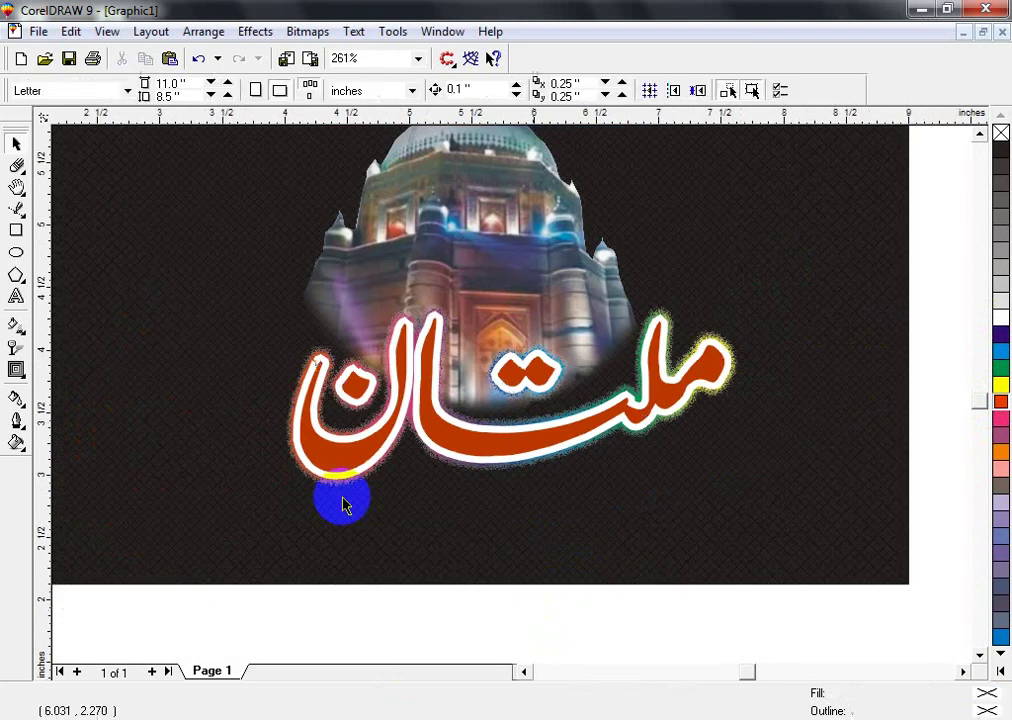
left_click_drag(246, 611, 826, 295)
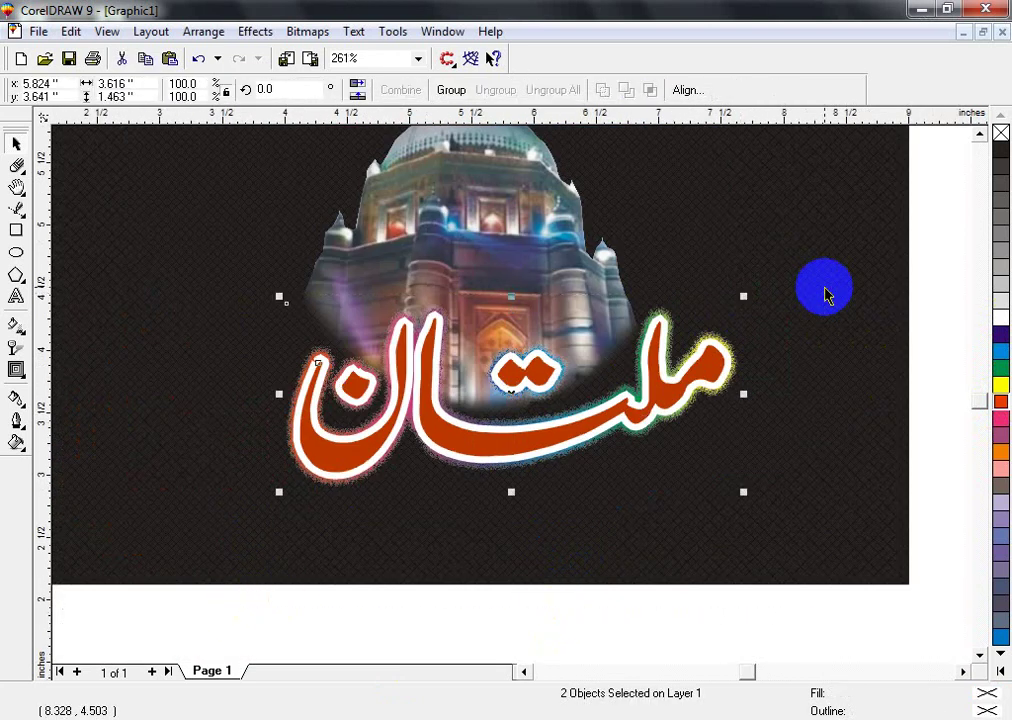
key("ctrl+g")
key("F3")
- Zoom in closely on the small Urdu text line
left_click(707, 341)
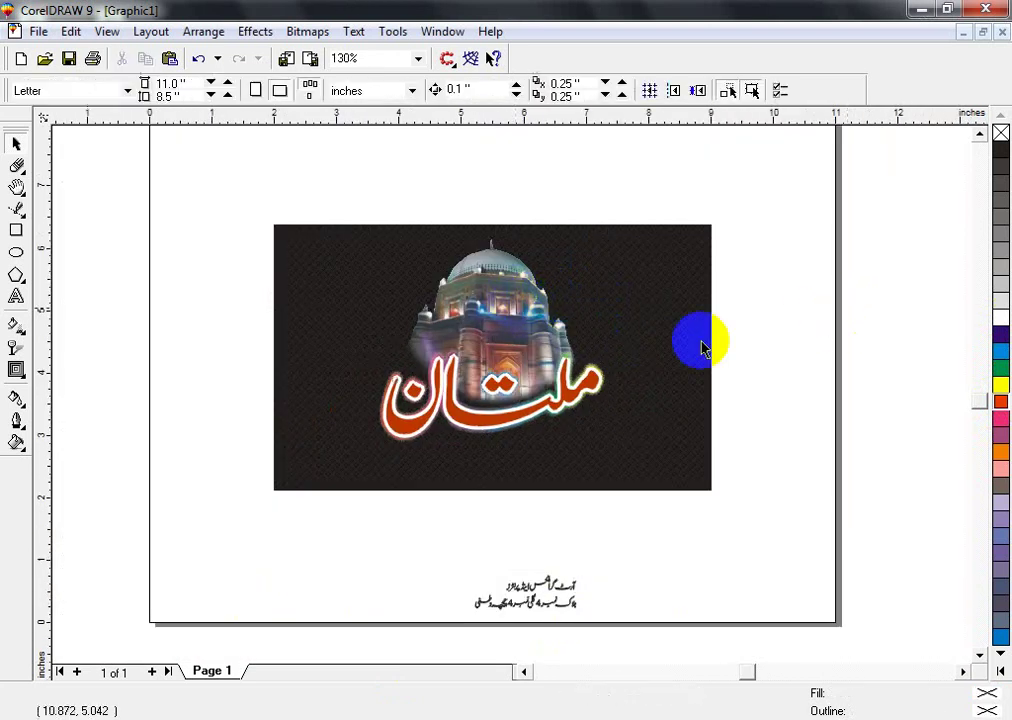
scroll(671, 429, "up", 2)
left_click(510, 393)
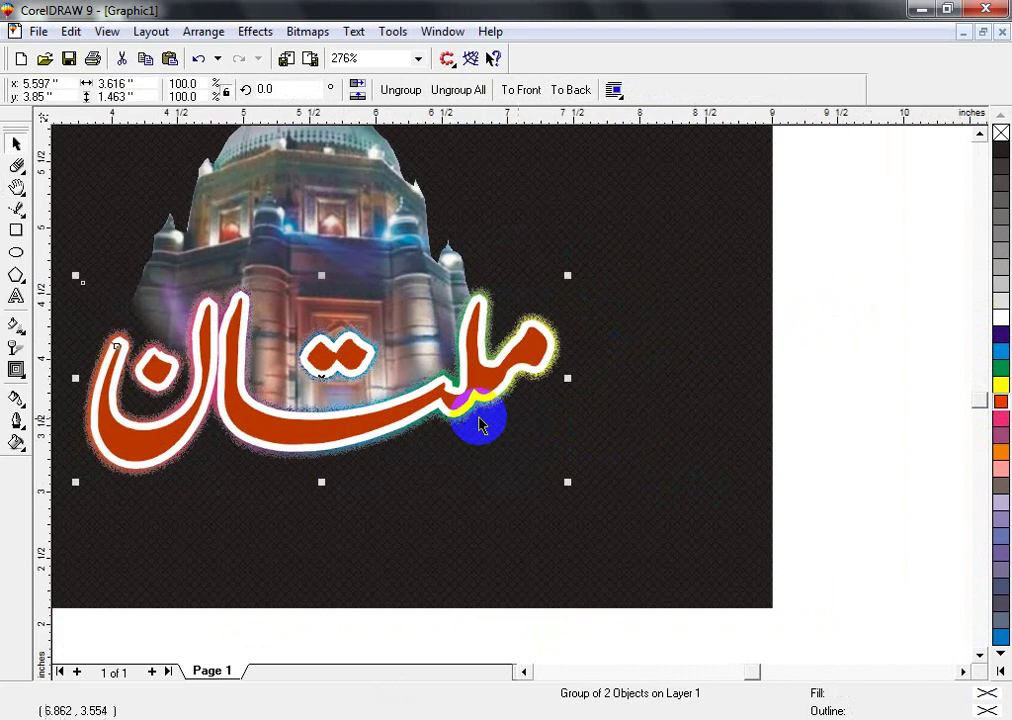
scroll(465, 470, "down", 2)
key("Escape")
left_click_drag(455, 545, 650, 634)
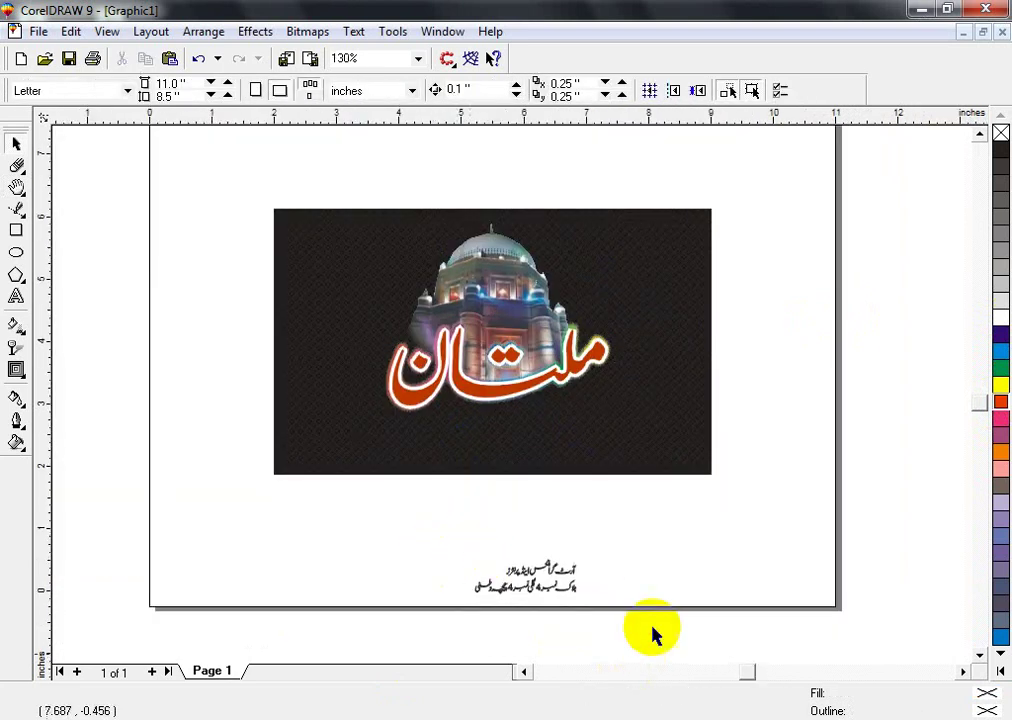
key("shift+F2")
key("F3")
scroll(501, 332, "up", 3)
left_click_drag(567, 250, 849, 459)
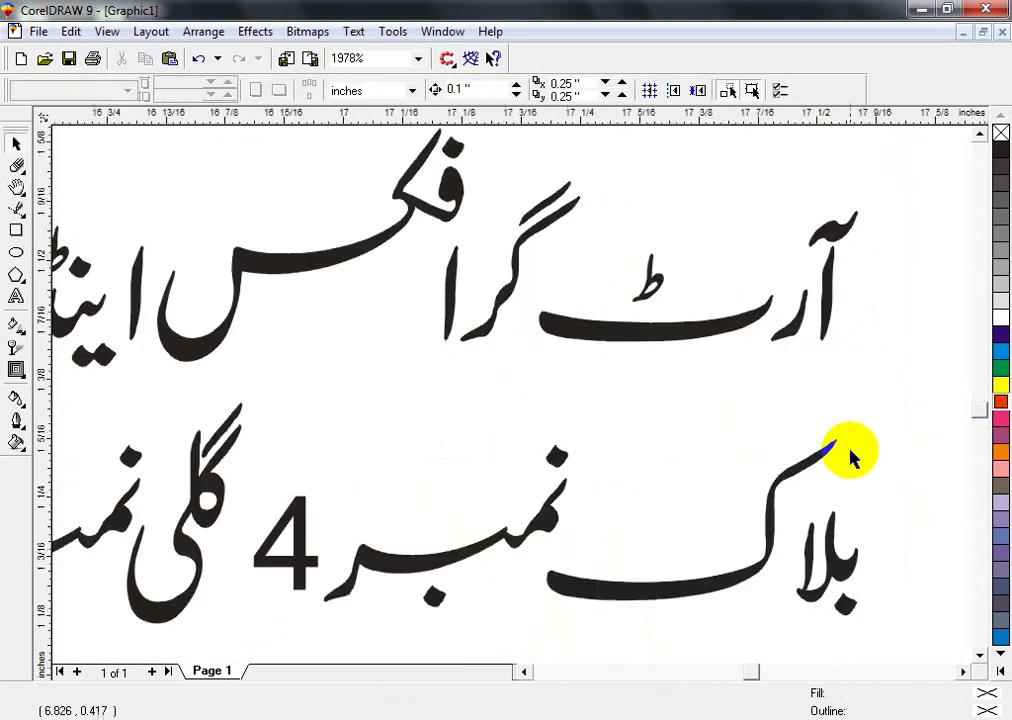
- Shift the ر tail and the alef with its madda slightly left
left_click_drag(735, 357, 688, 343)
left_click(816, 316)
key("shift+F2")
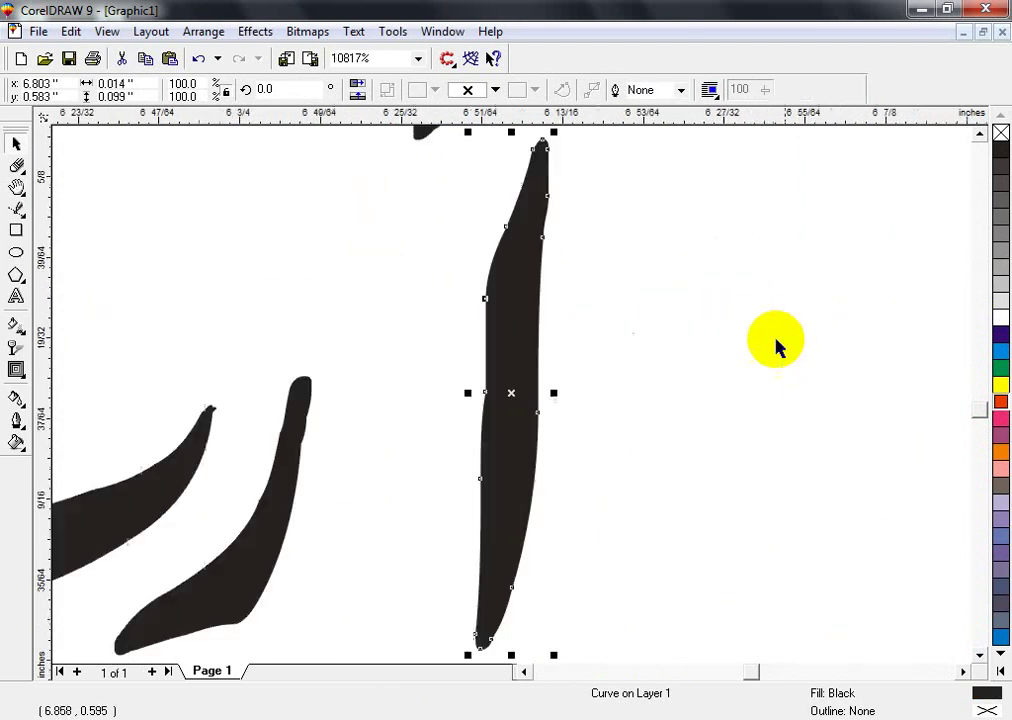
scroll(775, 343, "down", 1)
left_click(524, 232, "shift")
left_click_drag(452, 335, 452, 336)
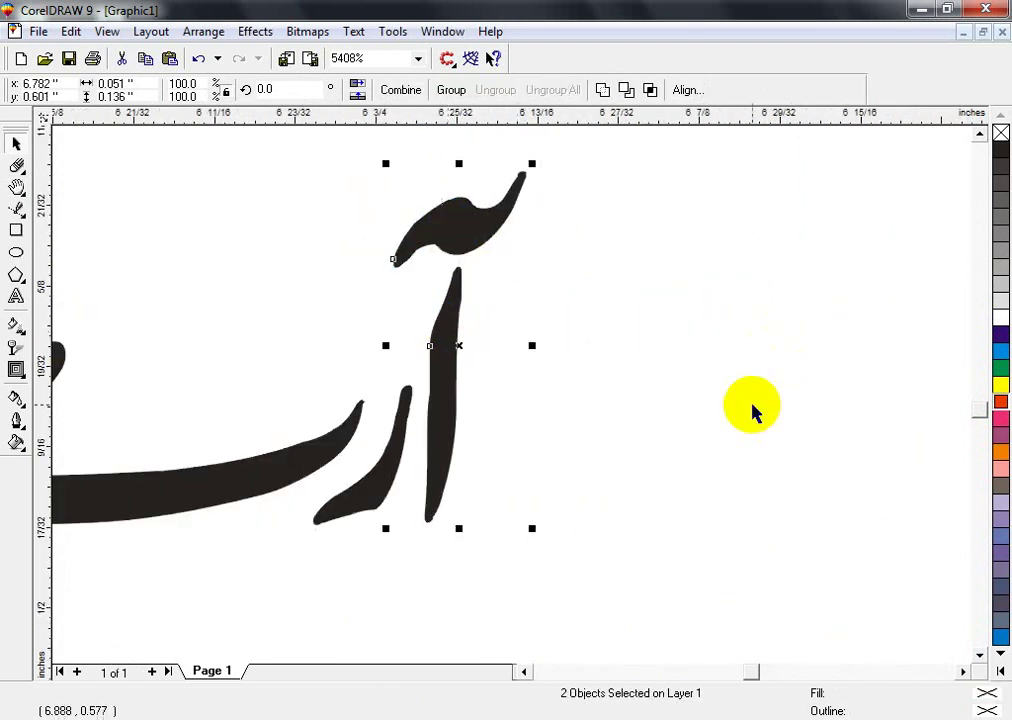
- Move the گر letters right and reposition the alef of گرا
scroll(481, 402, "down", 3)
left_click_drag(467, 507, 352, 290)
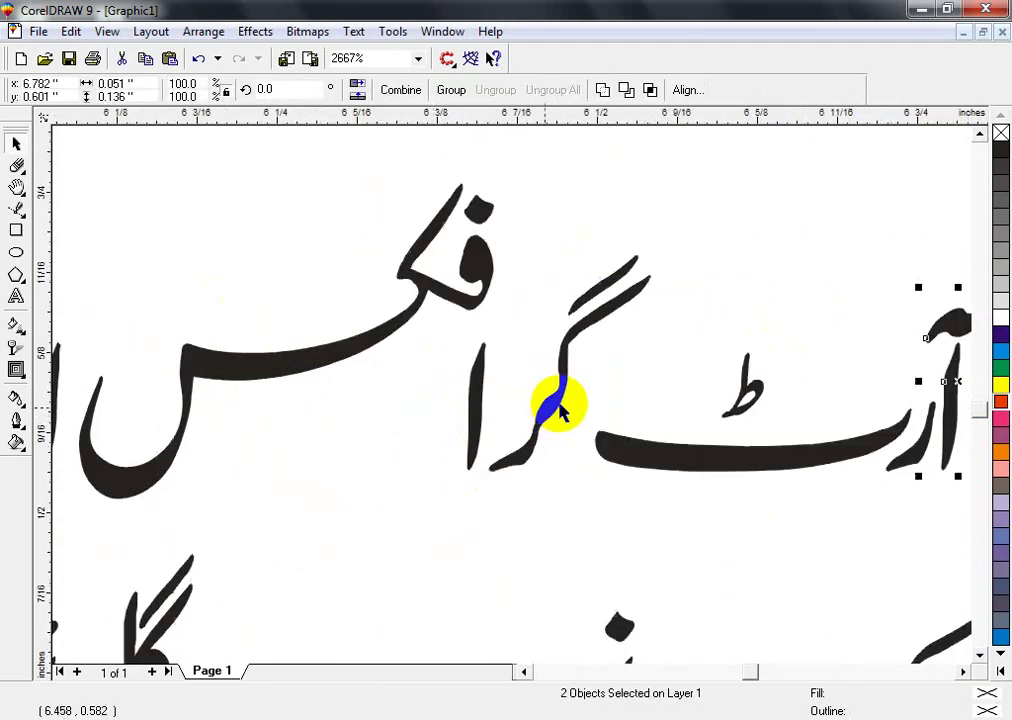
left_click(583, 294)
left_click(565, 370, "shift")
left_click_drag(585, 399, 630, 399)
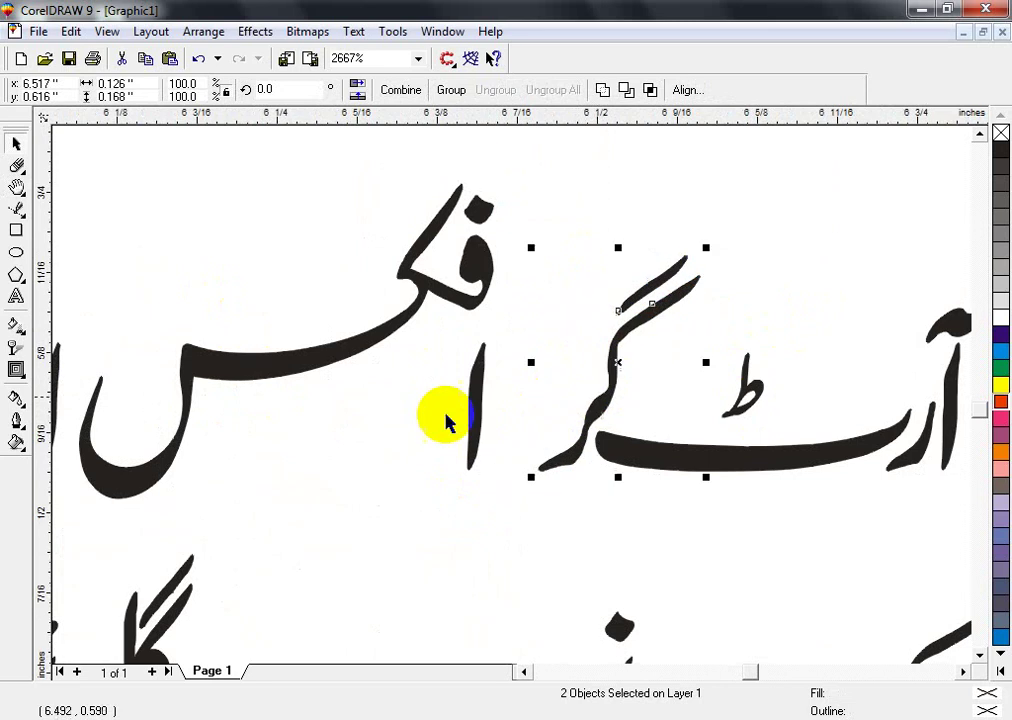
left_click_drag(477, 412, 567, 392)
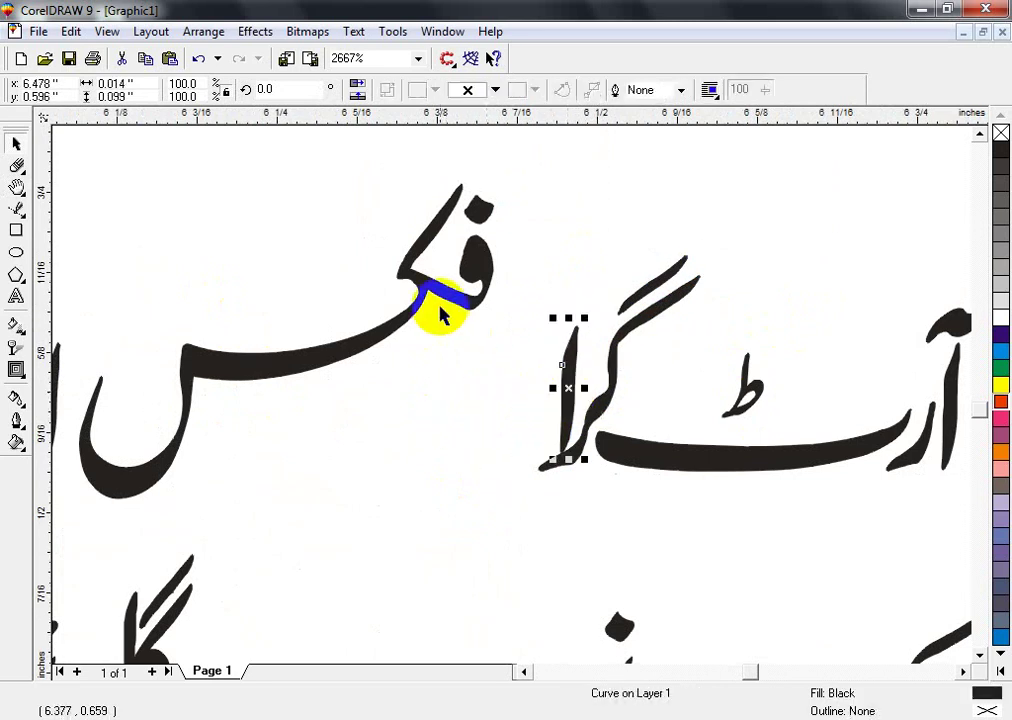
- Move the word فکس slightly right and the lone alef slightly left
scroll(560, 410, "up", 1)
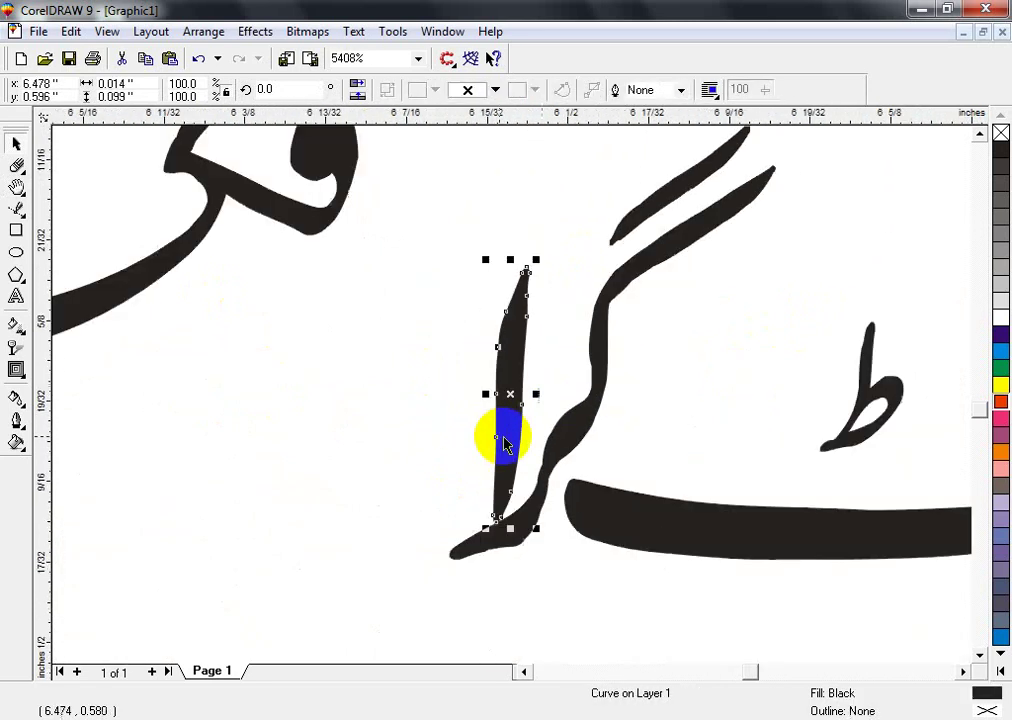
left_click(309, 236)
scroll(309, 235, "down", 1)
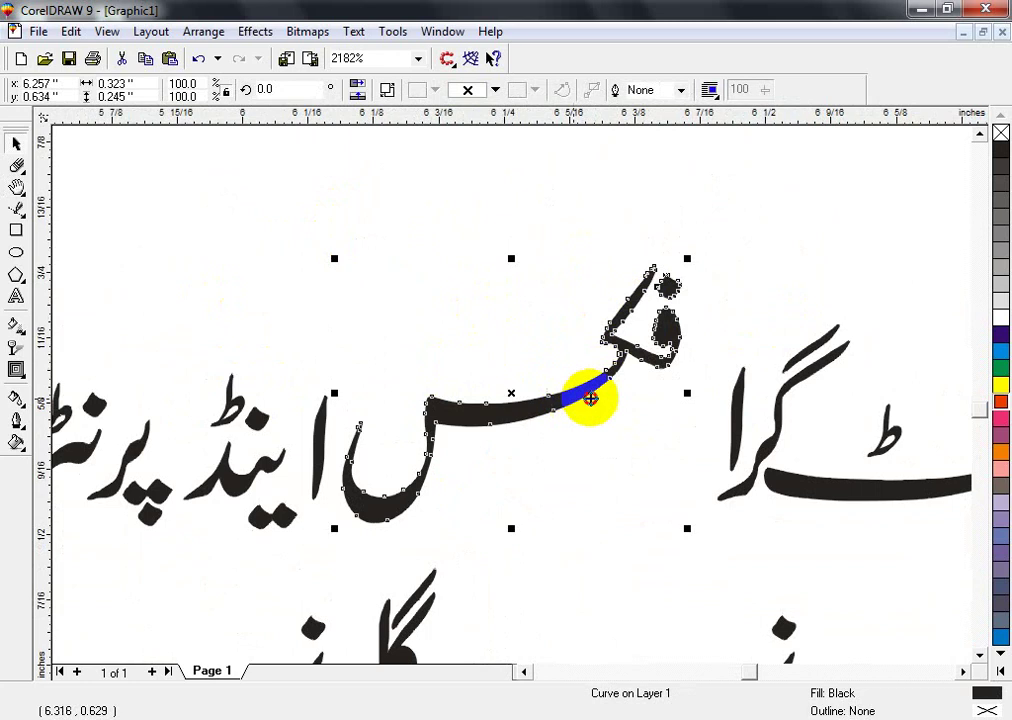
left_click_drag(590, 398, 640, 410)
left_click(308, 450)
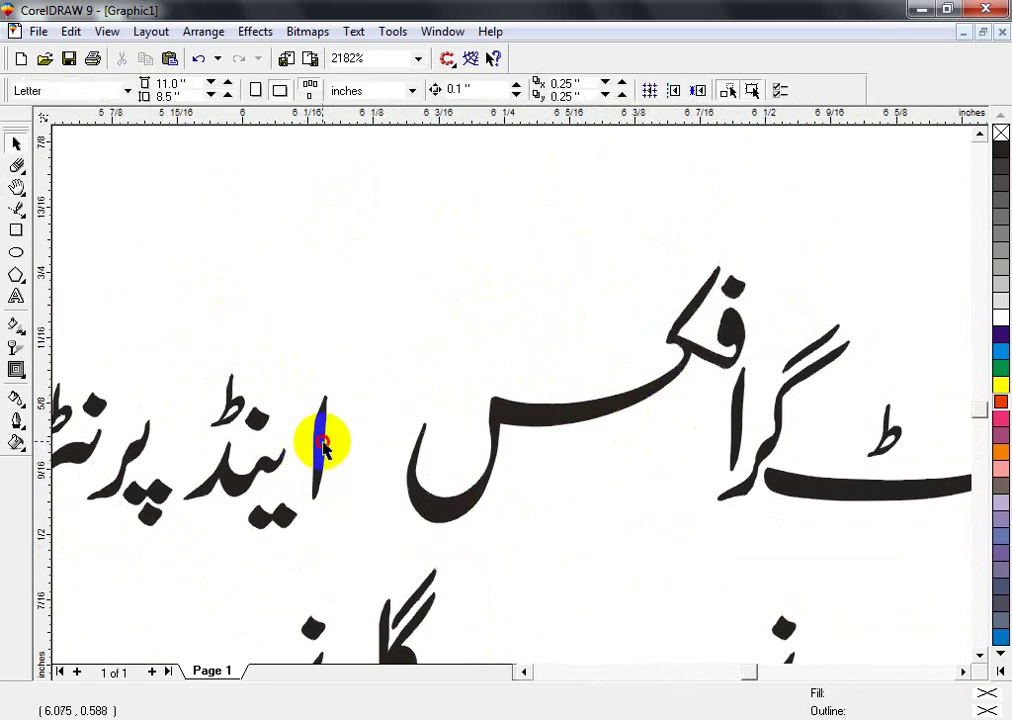
left_click(323, 443)
scroll(328, 445, "up", 2)
scroll(262, 289, "down", 2)
scroll(648, 405, "up", 1)
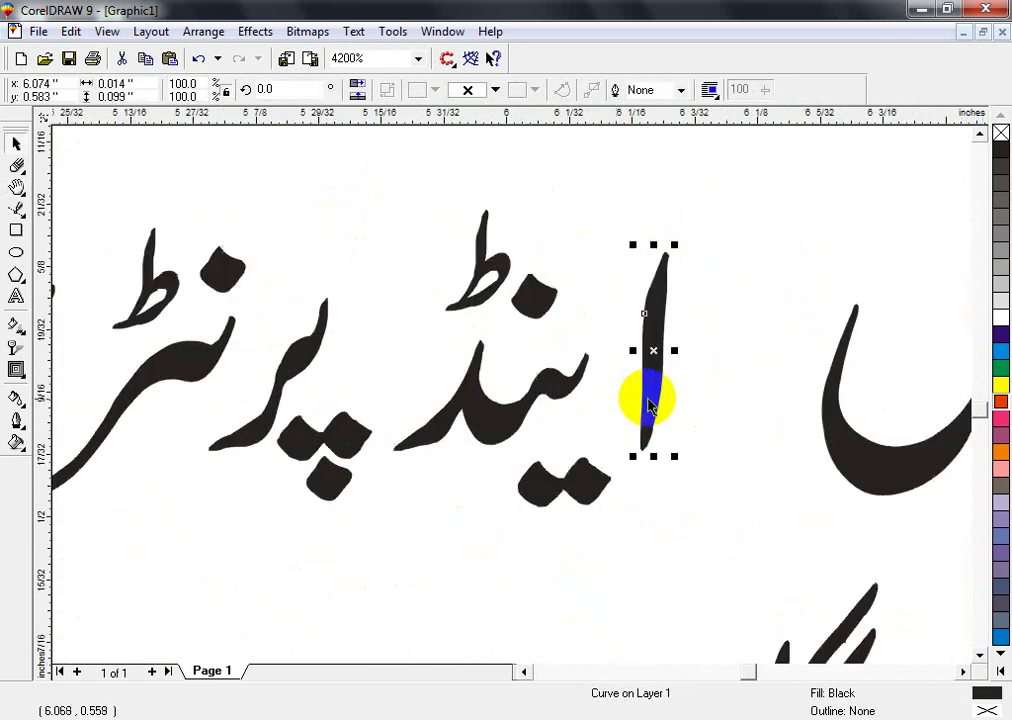
left_click_drag(648, 405, 609, 399)
- Shrink the three pieces of اینڈ and lift them toward the next word
left_click_drag(700, 199, 389, 532)
scroll(389, 447, "down", 1)
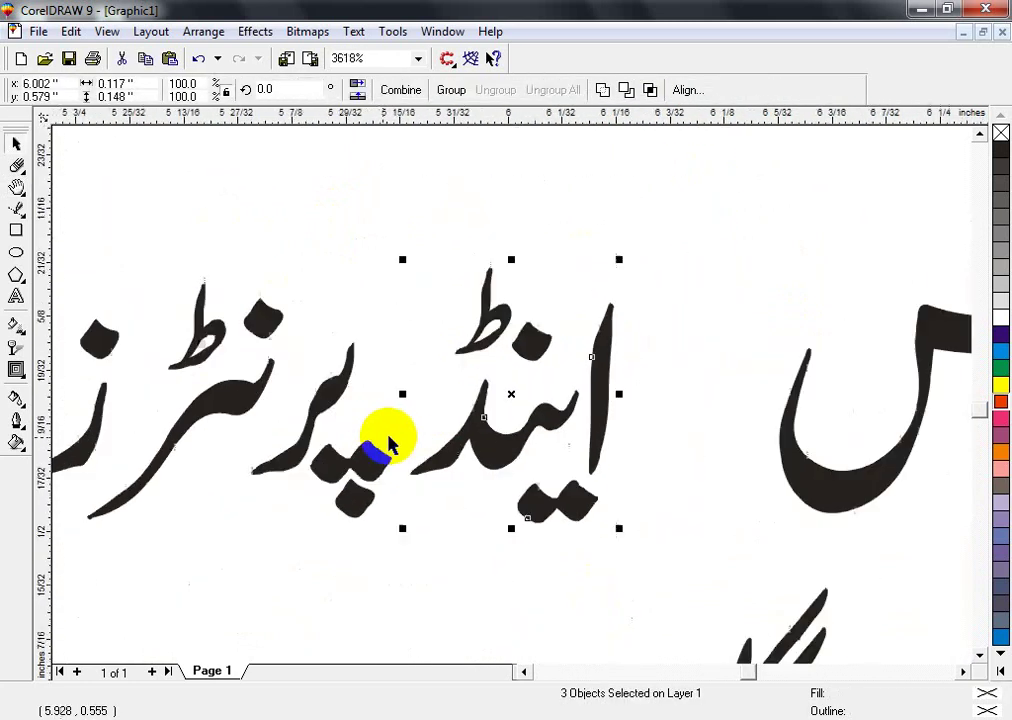
scroll(389, 447, "down", 1)
left_click_drag(533, 321, 641, 291)
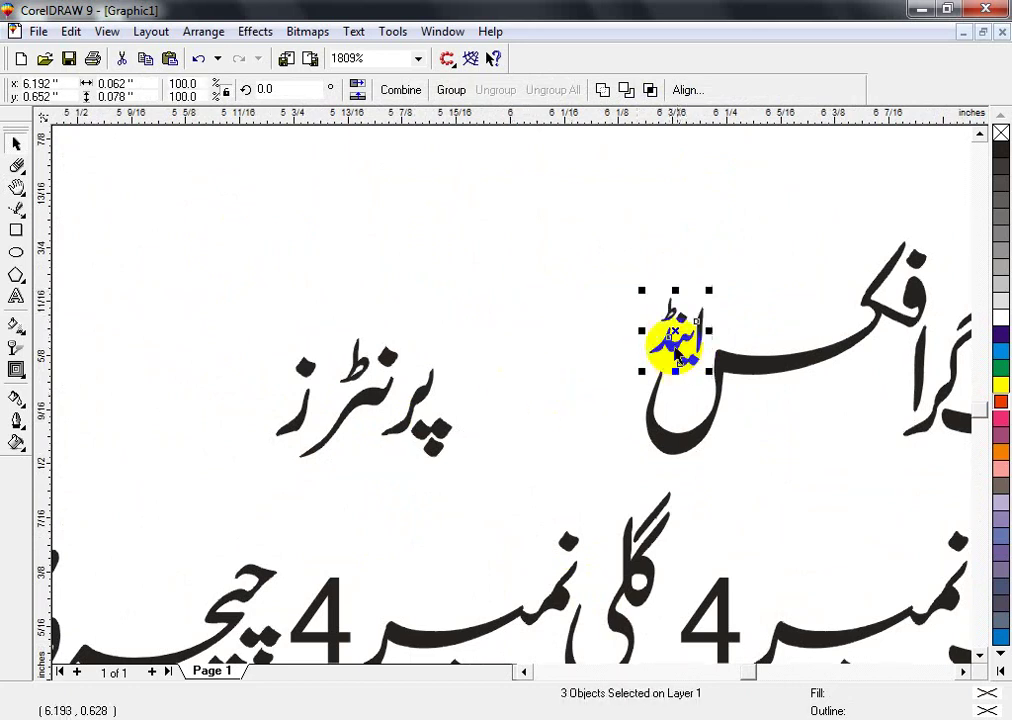
- Tighten پرنٹرز: shift its پ left, nudge the ز right, and move the word right
left_click_drag(470, 335, 366, 495)
key("shift+F2")
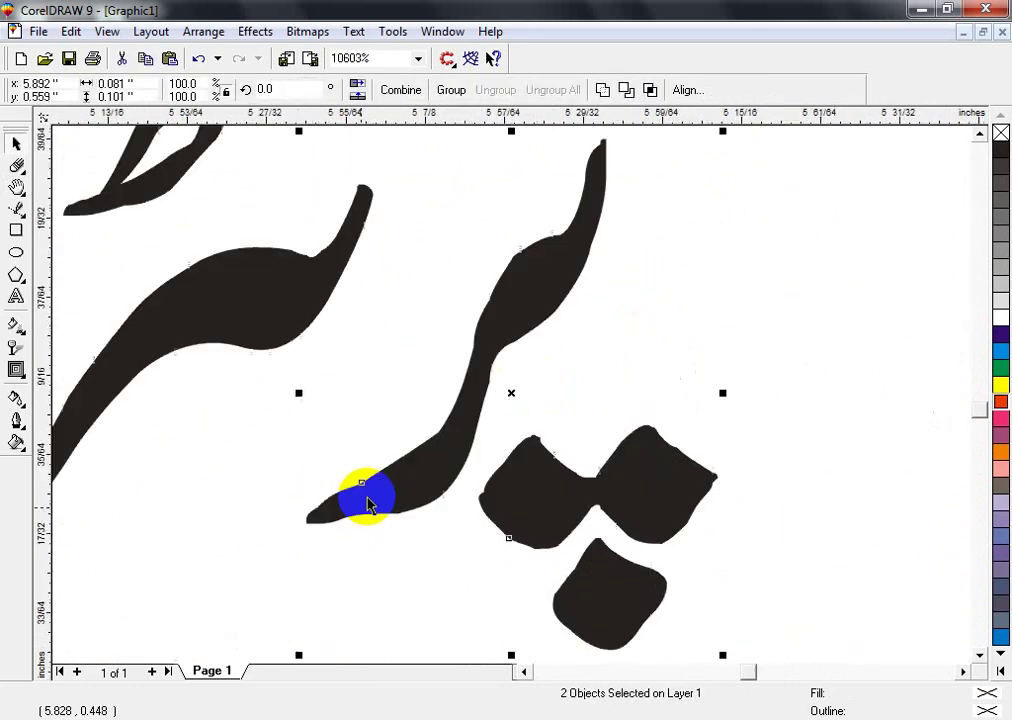
scroll(527, 447, "down", 1)
left_click_drag(527, 447, 442, 456)
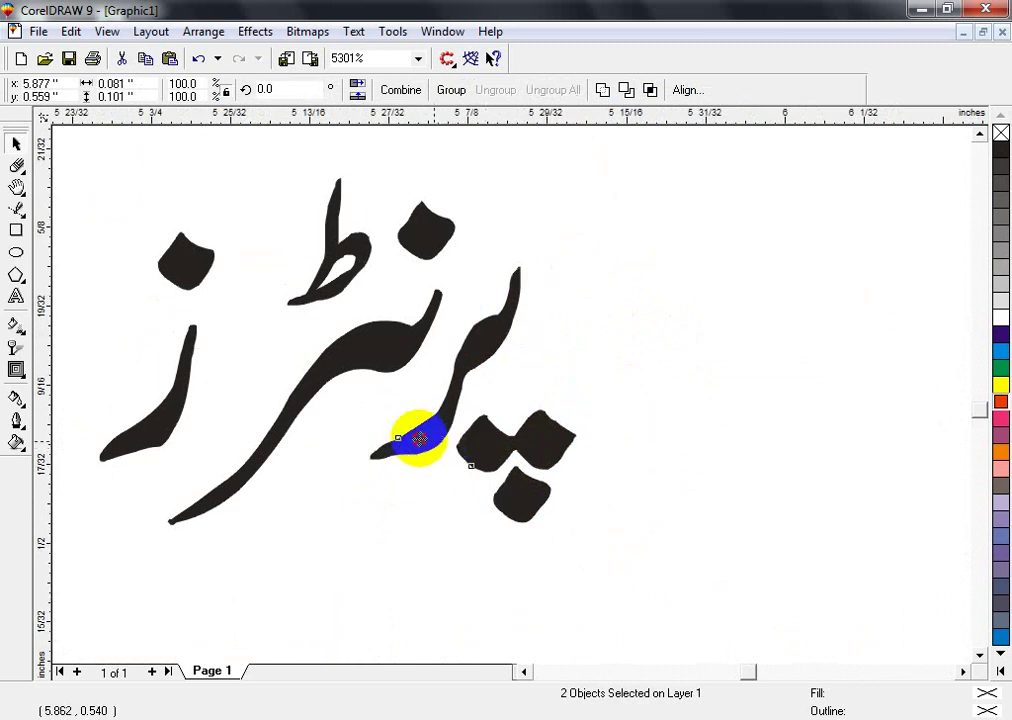
left_click_drag(192, 425, 226, 429)
scroll(405, 400, "down", 1)
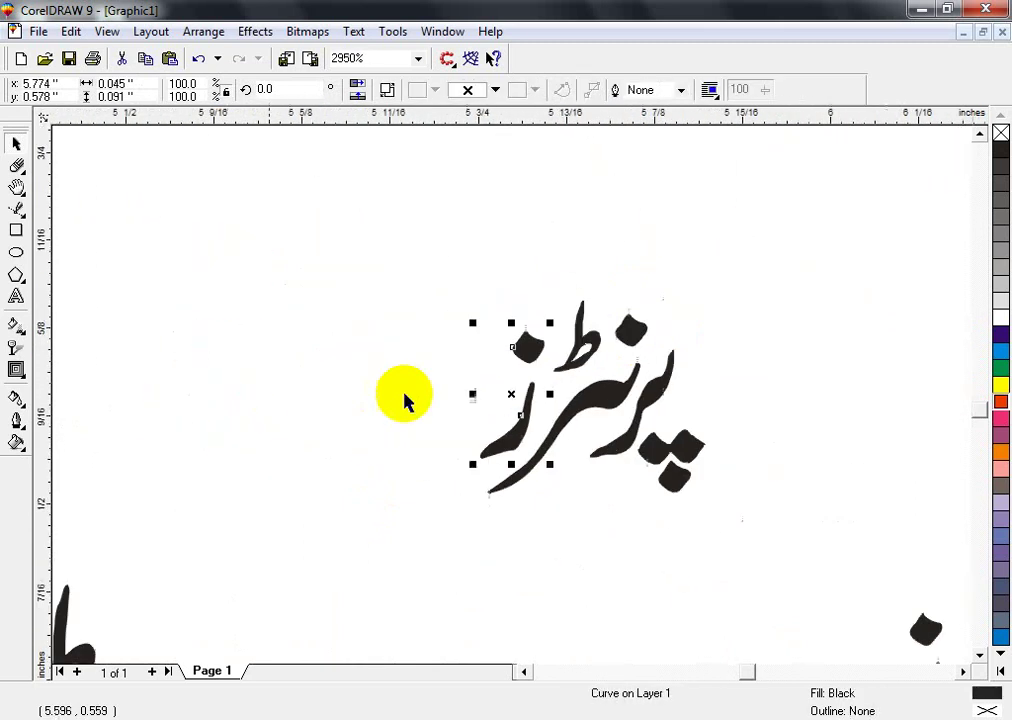
left_click_drag(425, 285, 779, 596)
scroll(528, 470, "down", 1)
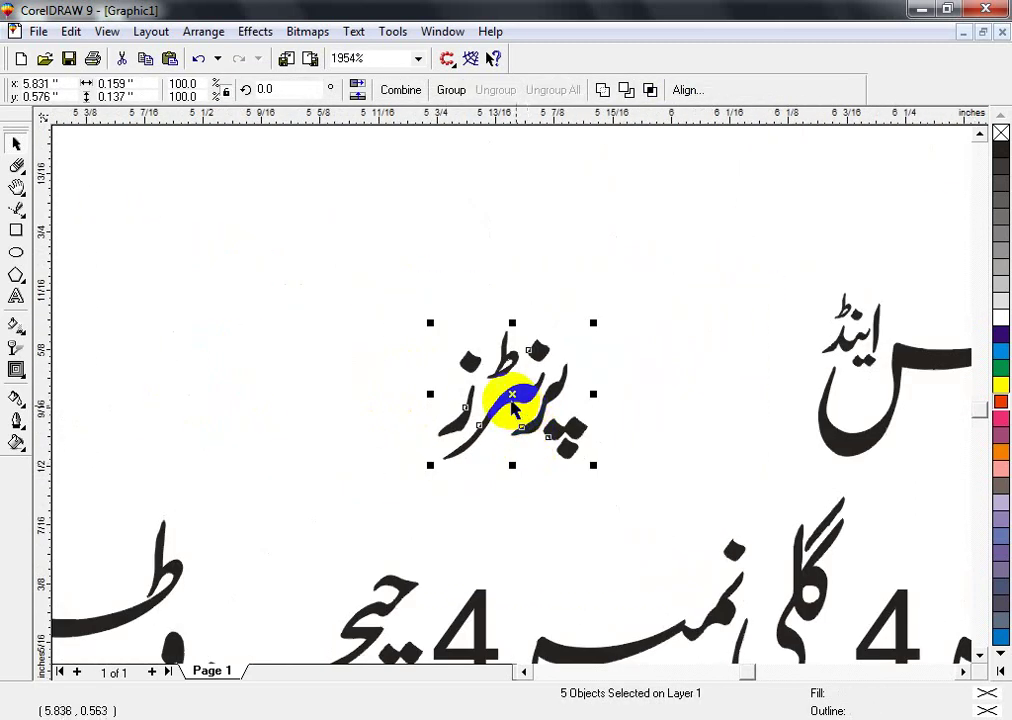
left_click_drag(513, 393, 768, 406)
- Move the diamond dot slightly left and down
scroll(610, 463, "up", 1)
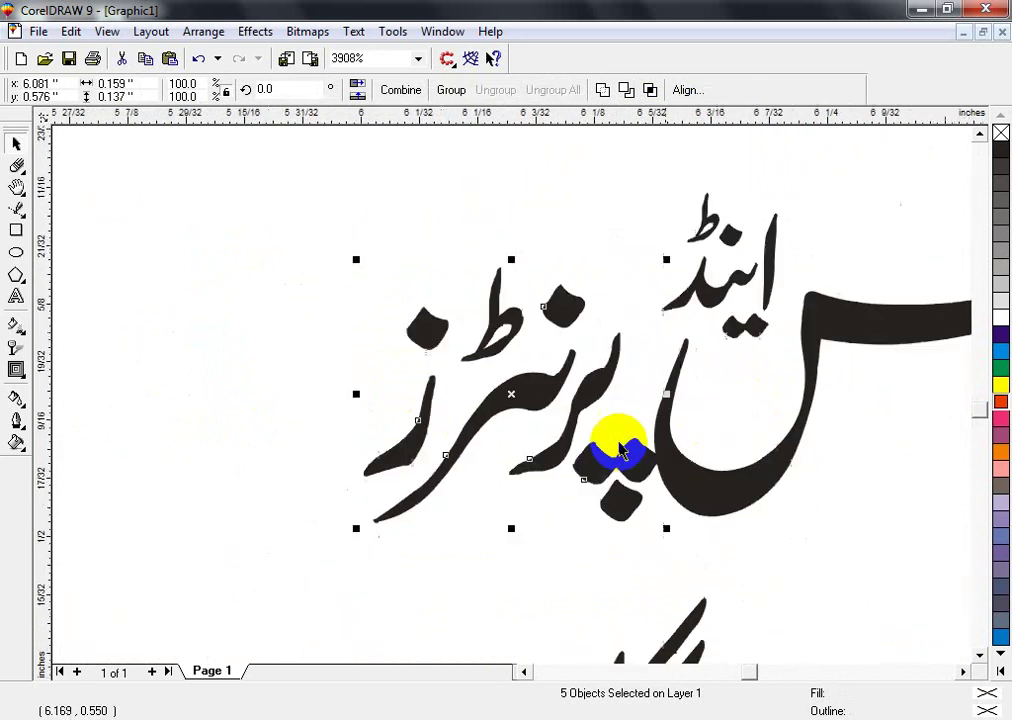
left_click_drag(501, 384, 707, 598)
left_click(604, 452)
left_click_drag(585, 428, 570, 473)
- Enlarge اینڈ slightly into its final spot above پرنٹرز, then select the whole upper line
scroll(571, 467, "down", 3)
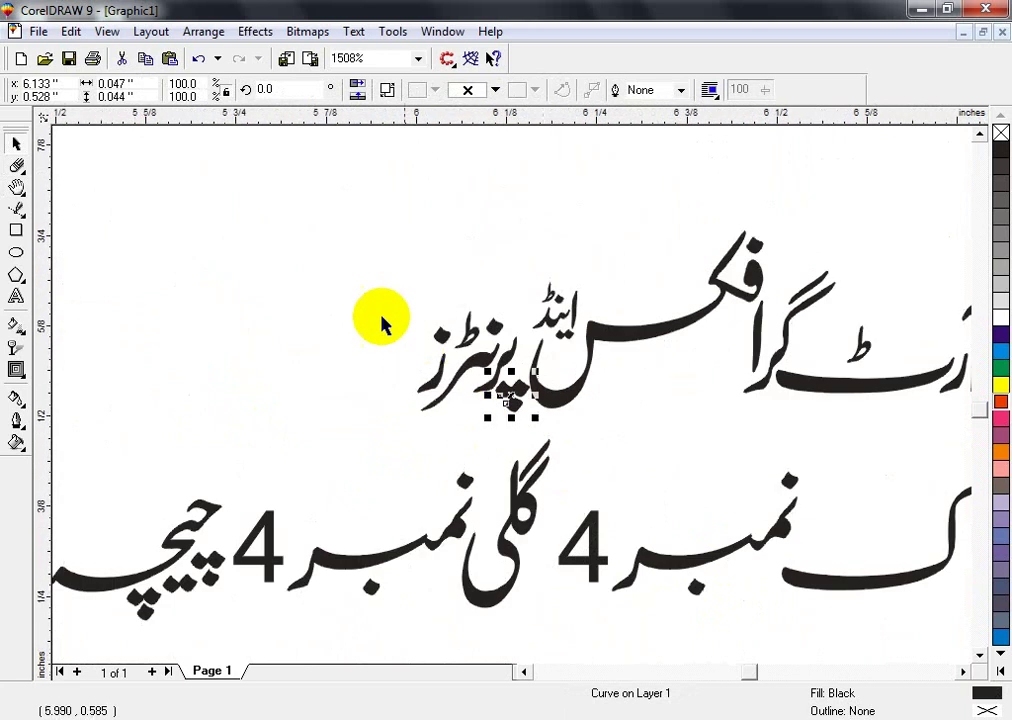
left_click_drag(497, 273, 595, 365)
scroll(530, 345, "up", 3)
scroll(472, 343, "down", 1)
left_click_drag(474, 231, 785, 512)
left_click_drag(738, 270, 759, 243)
left_click_drag(636, 432, 621, 440)
scroll(650, 460, "down", 3)
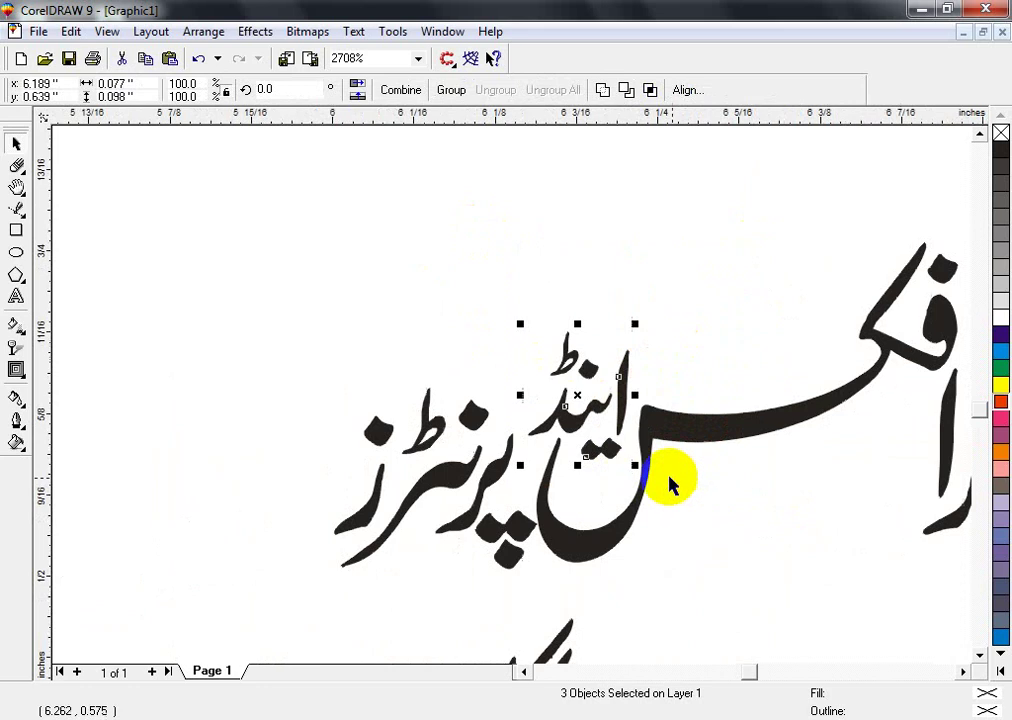
left_click(748, 468)
left_click_drag(748, 468, 460, 345)
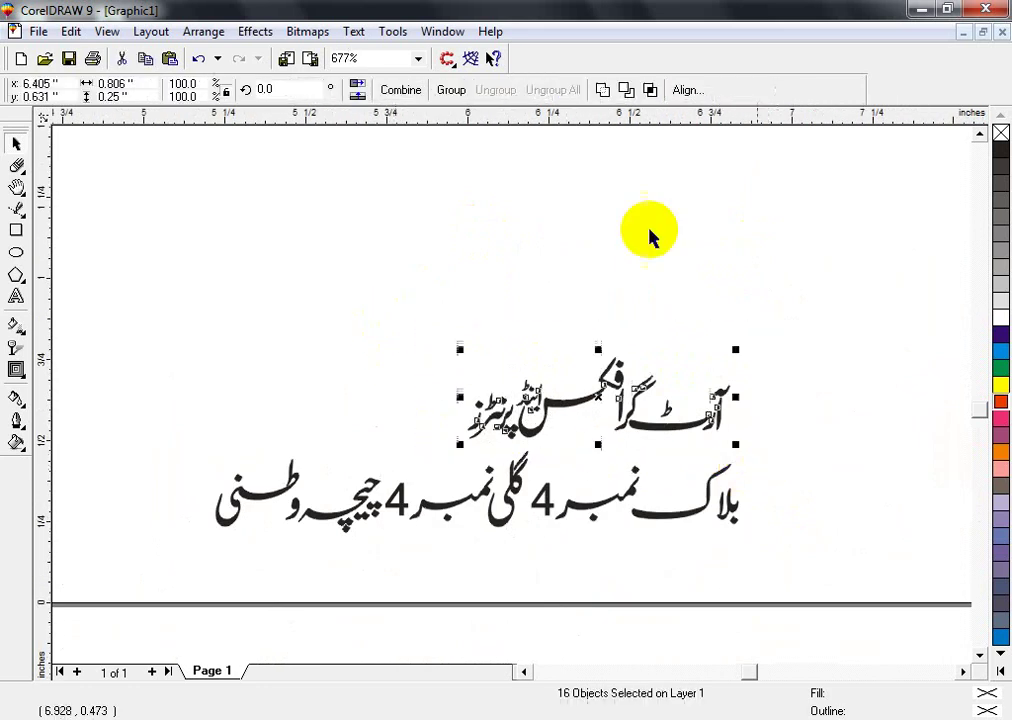
- Combine the upper line's pieces into one curve and fill it with a colour named Gold (CMYK 0/20/60/20)
left_click(594, 90)
scroll(560, 605, "down", 2)
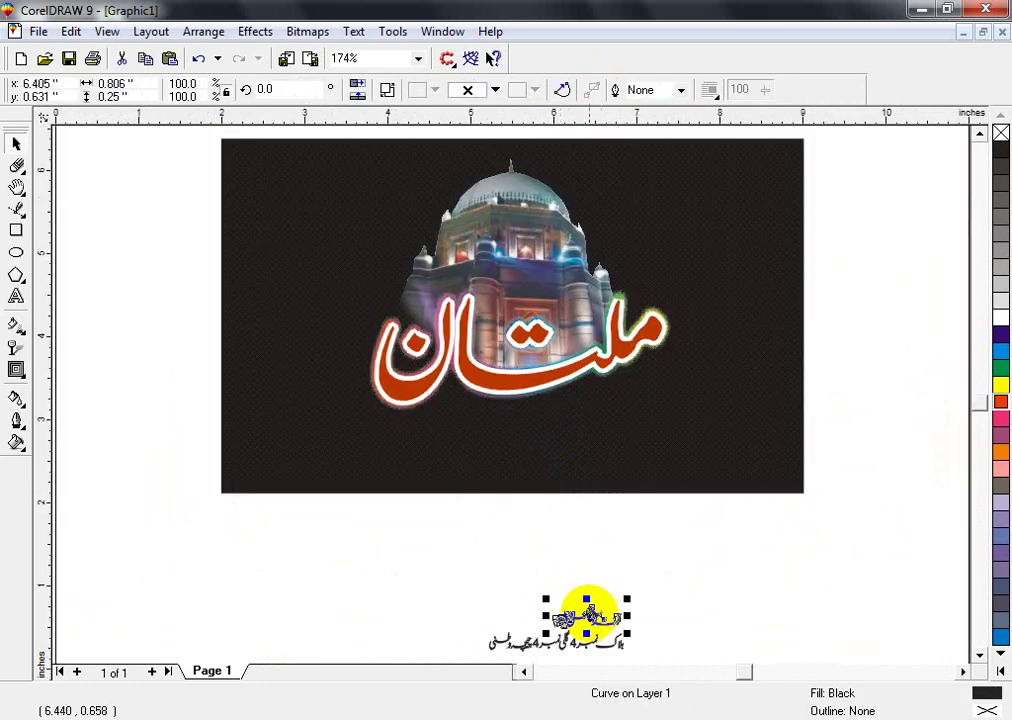
scroll(558, 520, "up", 3)
scroll(553, 549, "down", 1)
key("shift+F11")
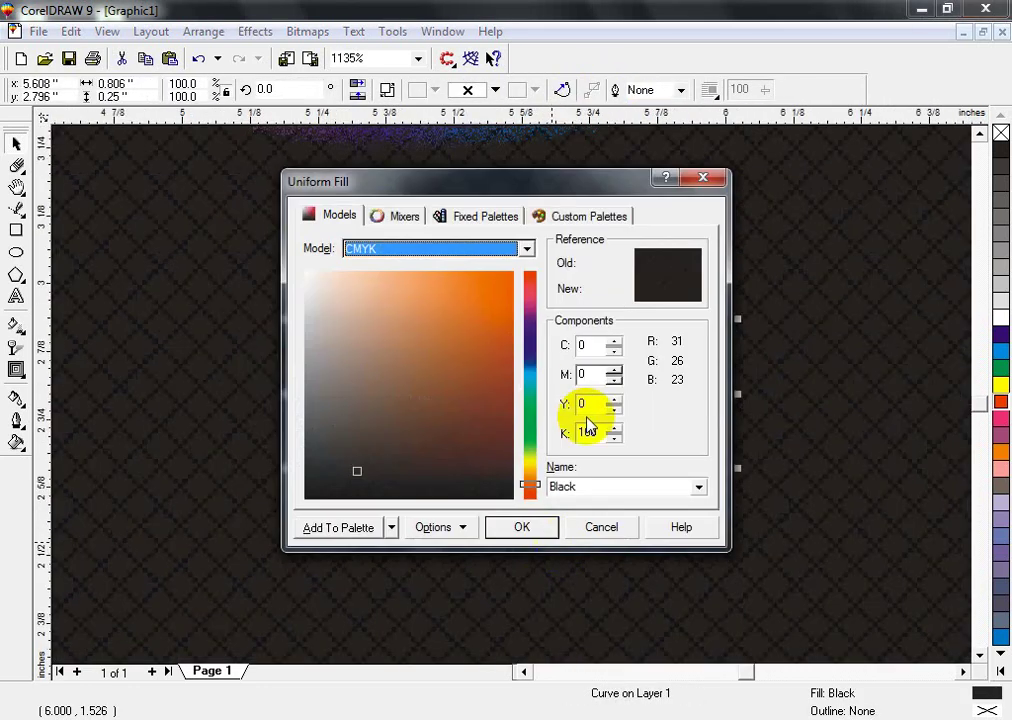
double_click(595, 485)
type("Gold")
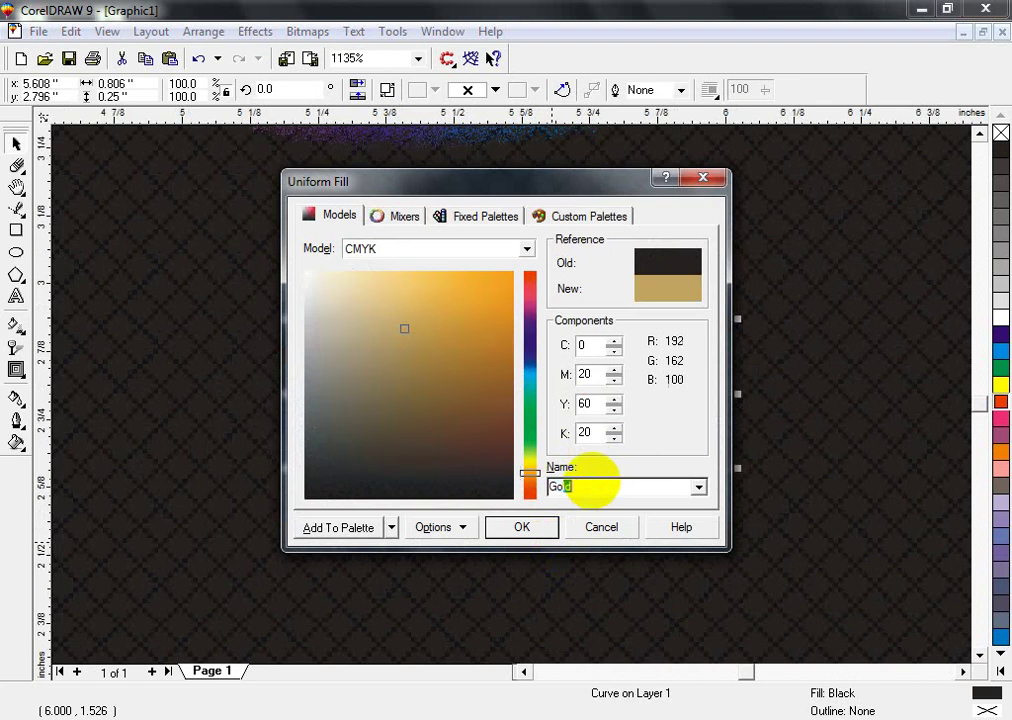
key("Return")
- Enlarge the gold text line beneath the Multan title
scroll(591, 487, "down", 2)
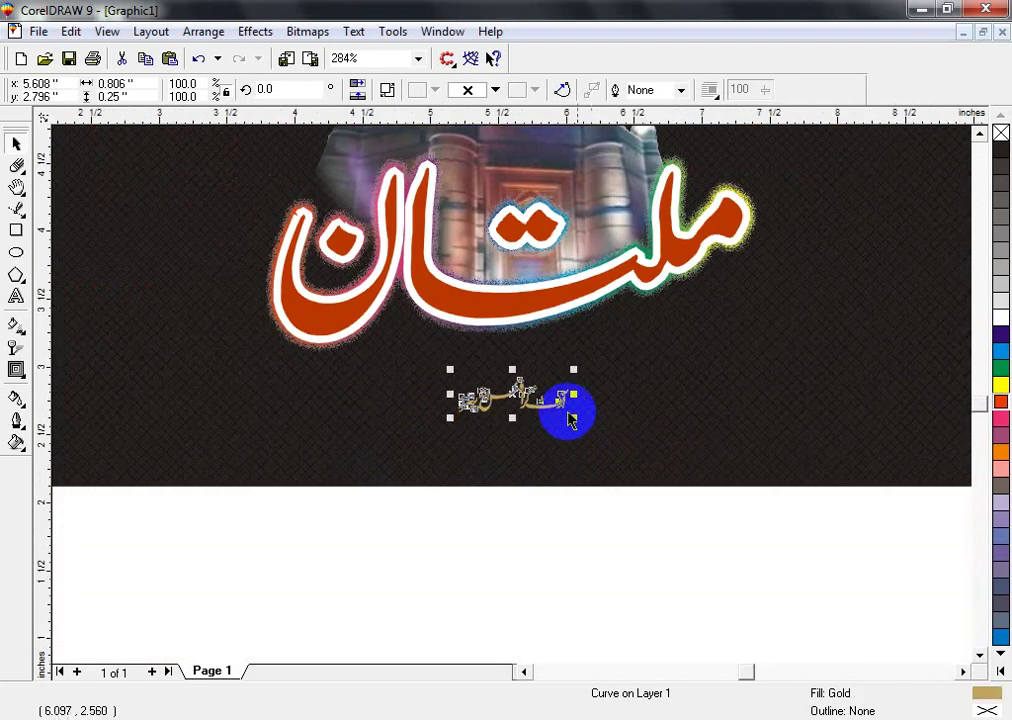
left_click_drag(575, 372, 665, 375)
left_click(540, 315, "shift")
- Shrink the shrine photo about its centre
scroll(540, 308, "down", 1)
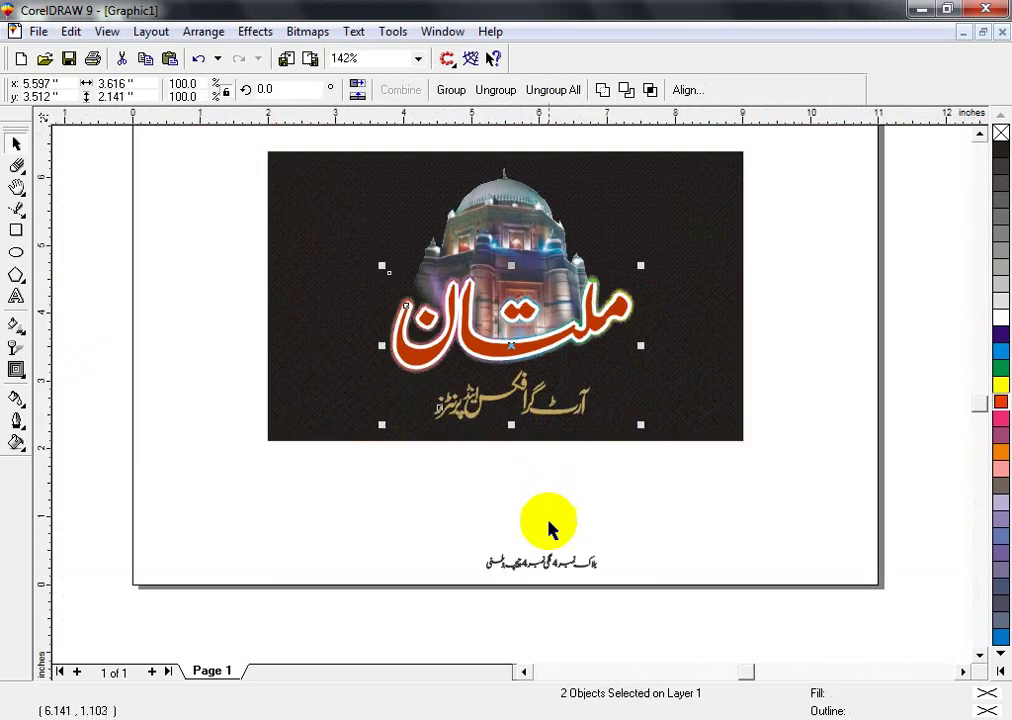
left_click(549, 530)
left_click(410, 197)
scroll(655, 277, "up", 1)
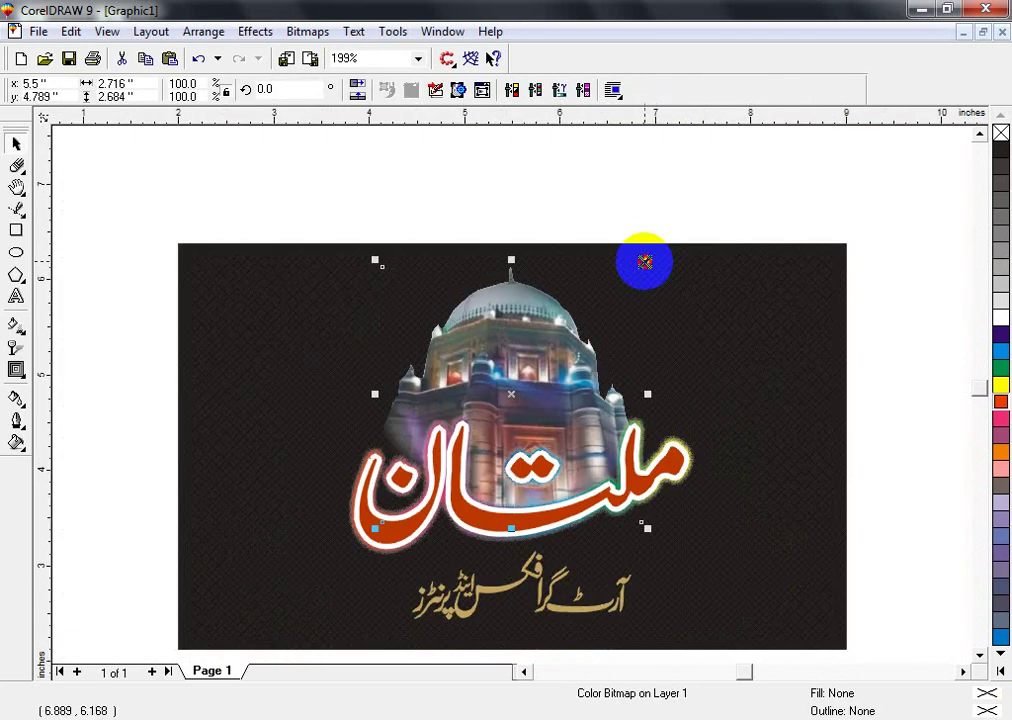
left_click_drag(646, 262, 610, 297)
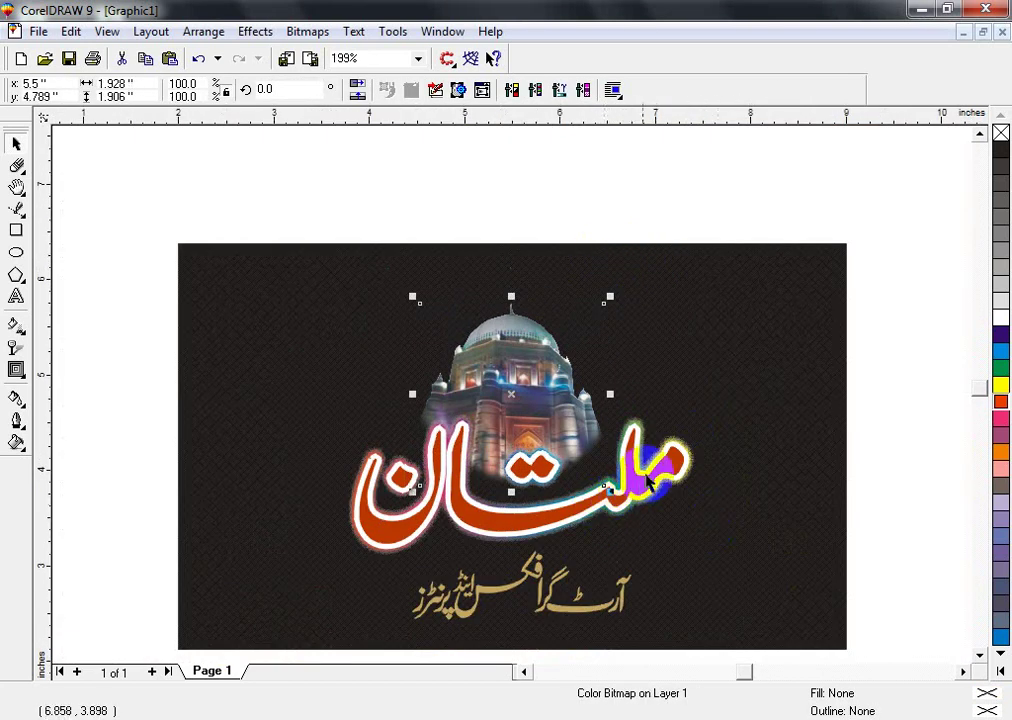
left_click(689, 564)
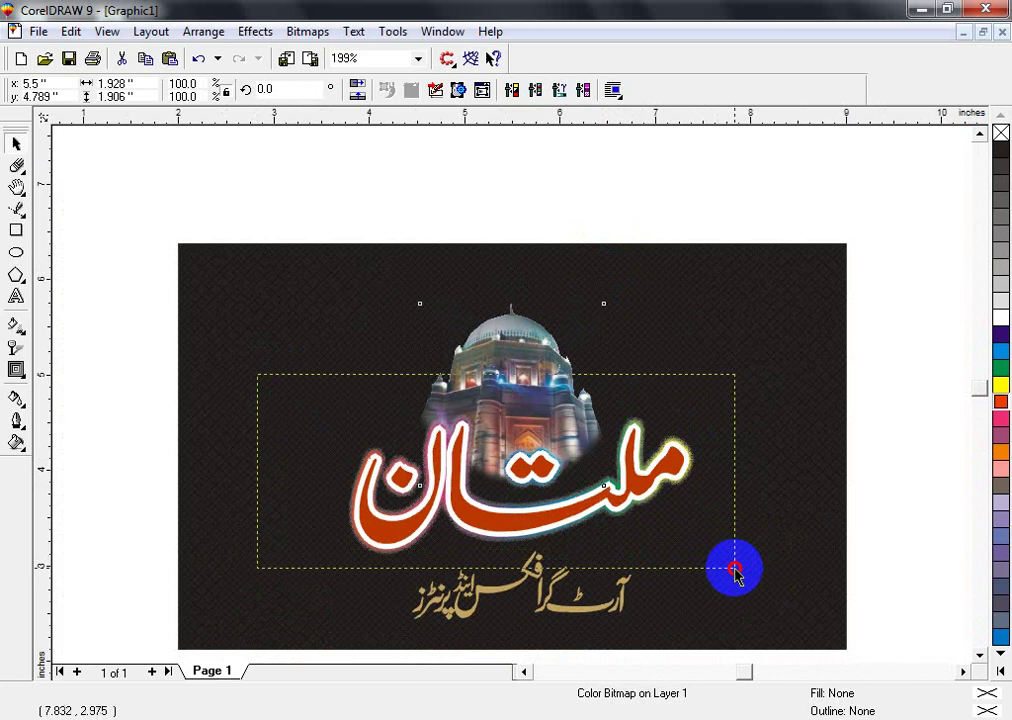
- Move the Multan title group up slightly
left_click_drag(735, 570, 737, 574)
key("shift+F2")
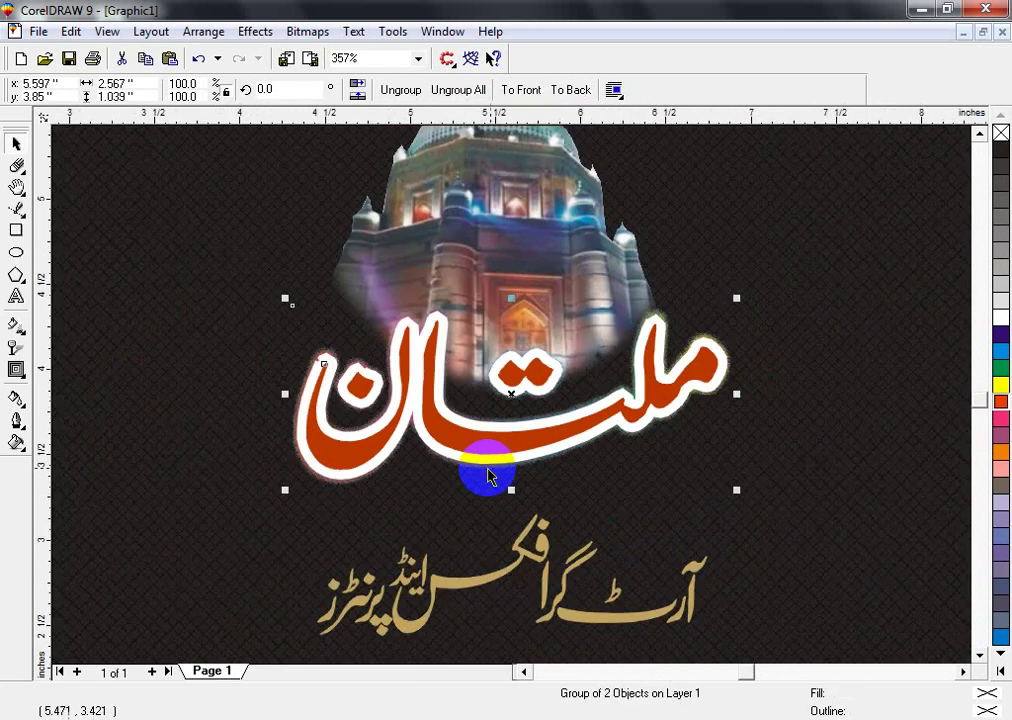
left_click_drag(480, 432, 509, 412)
scroll(509, 402, "up", 1)
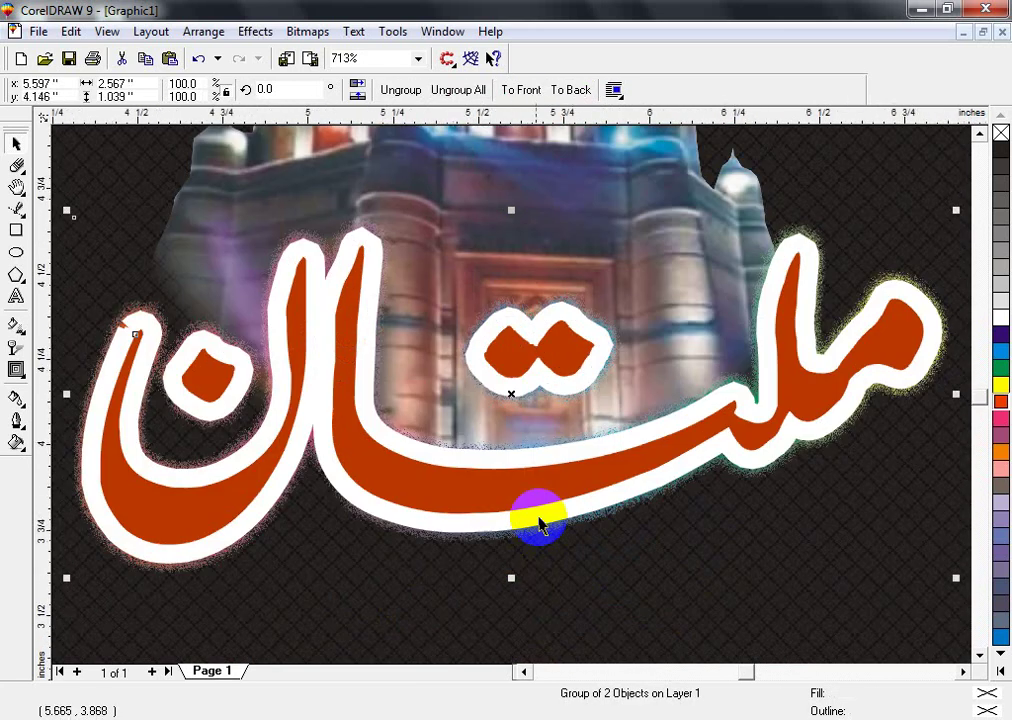
scroll(542, 524, "down", 1)
- Thin the red title lettering's white outline to 5 pt
left_click(553, 531)
left_click(519, 441, "ctrl")
key("F12")
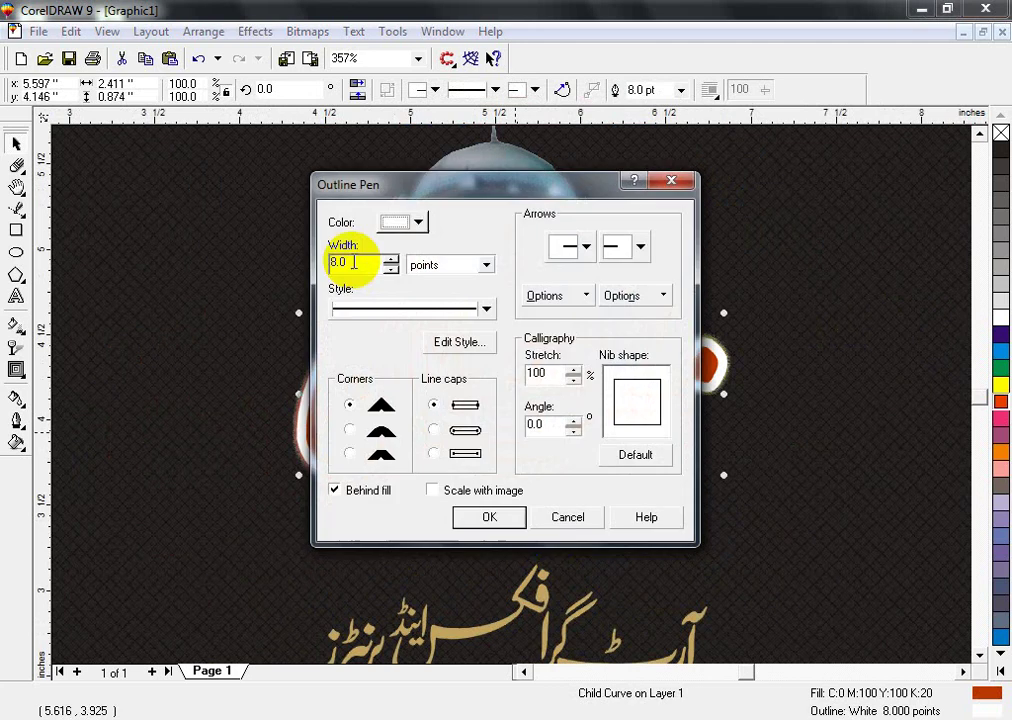
type("6")
key("Return")
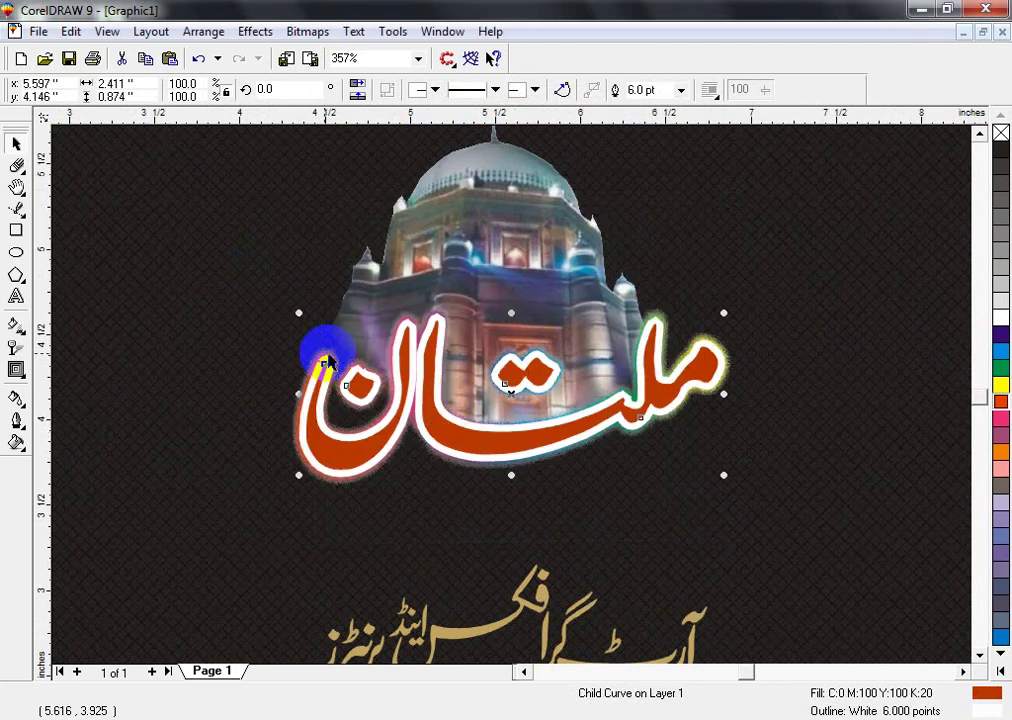
key("F12")
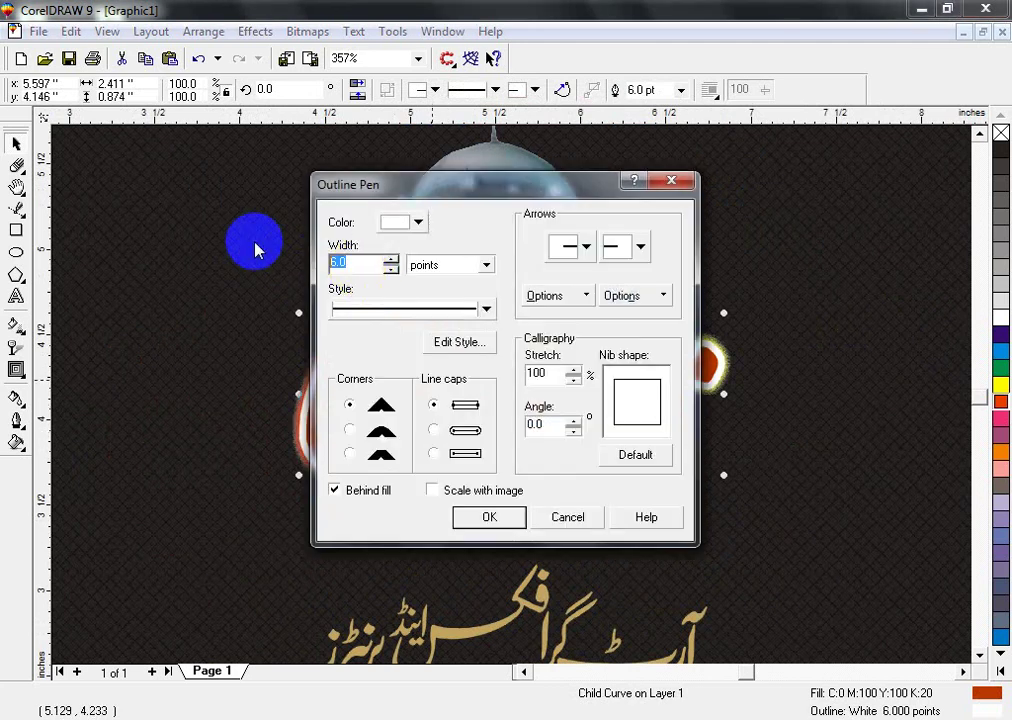
key("Return")
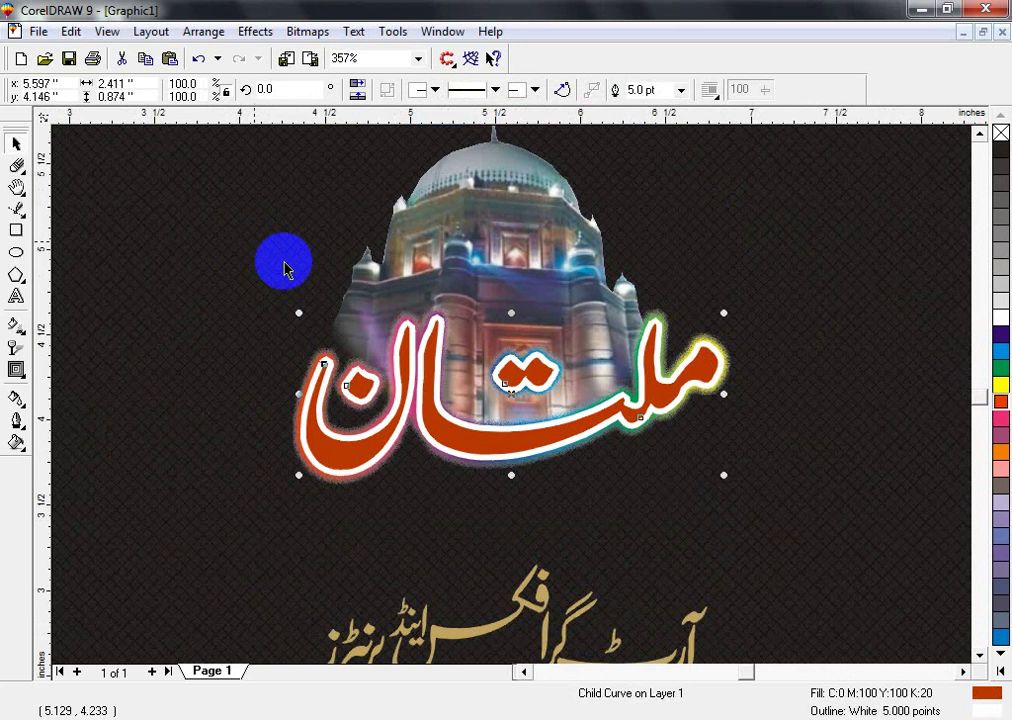
key("F3")
- Settle the gold subtitle snugly beneath the Multan title
left_click(556, 490)
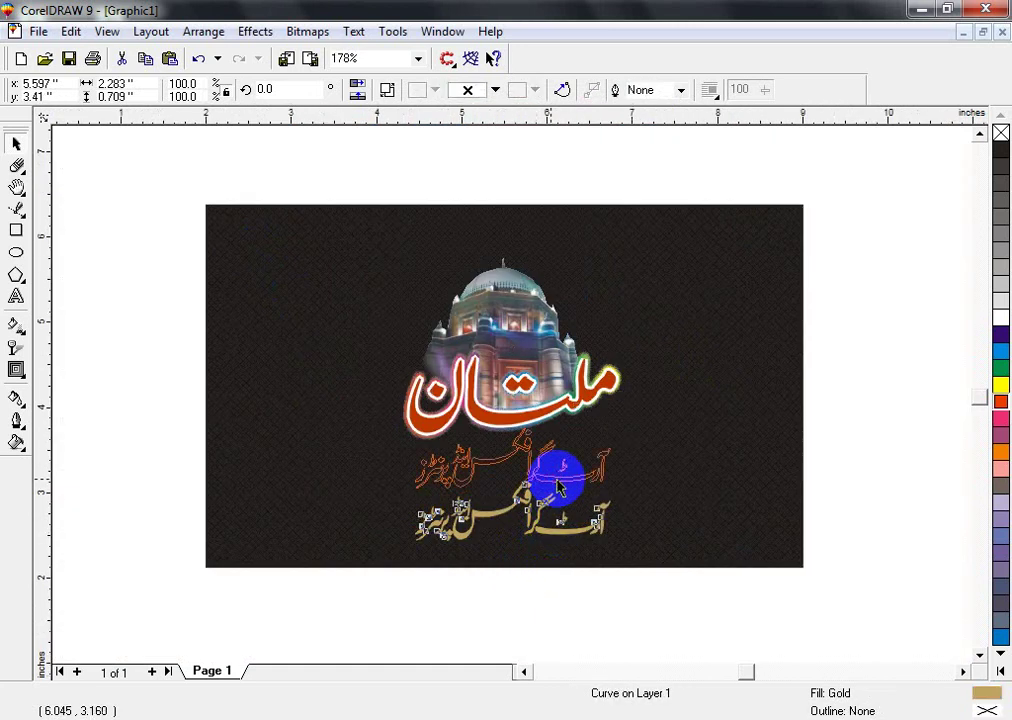
key("ctrl+z")
key("shift+F2")
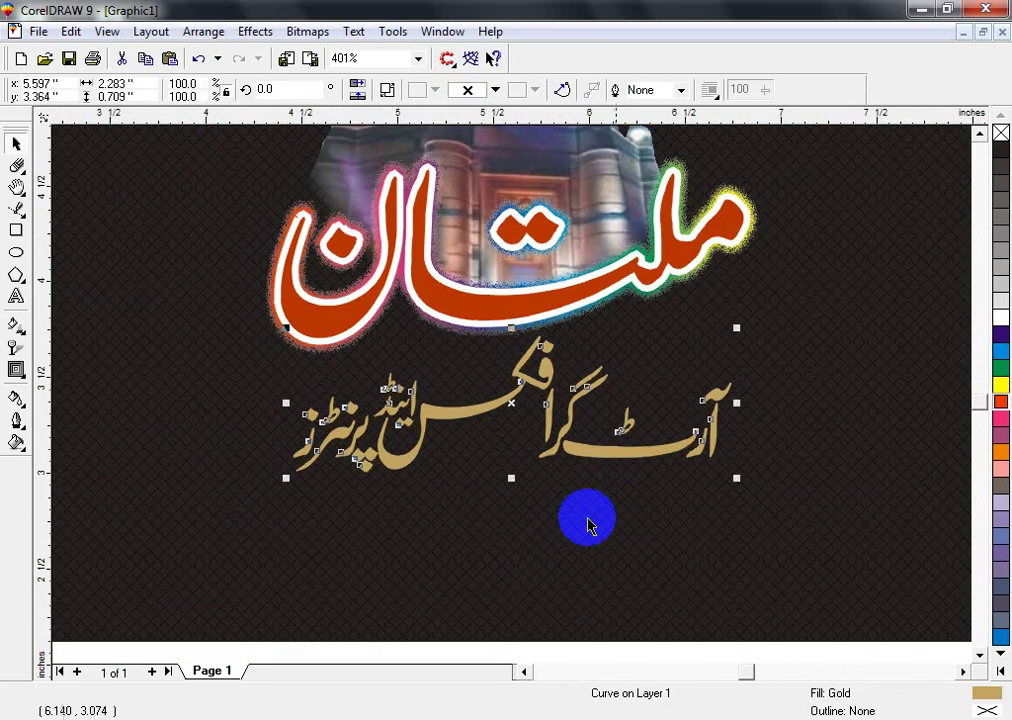
left_click(584, 537, "shift")
key("shift+F2")
left_click(181, 319)
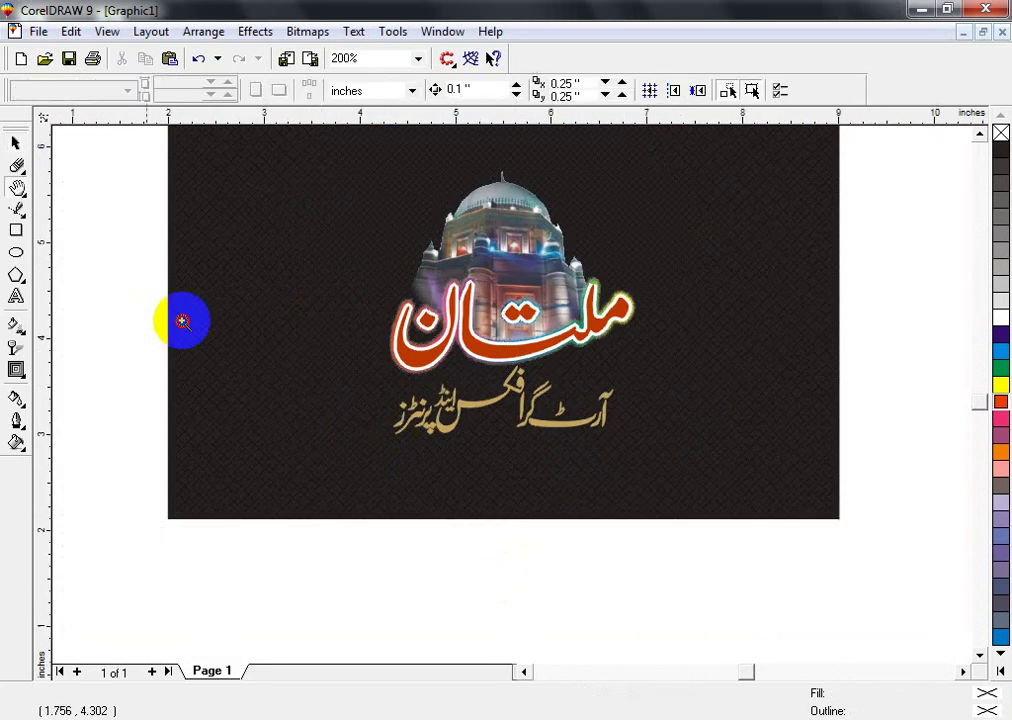
- Draw a thin rectangle strip below the gold subtitle and fill it red
scroll(677, 549, "up", 1)
key("F2")
mouse_move(124, 244)
left_mouse_down()
mouse_move(452, 429)
mouse_move(718, 434)
mouse_move(747, 414)
left_mouse_up()
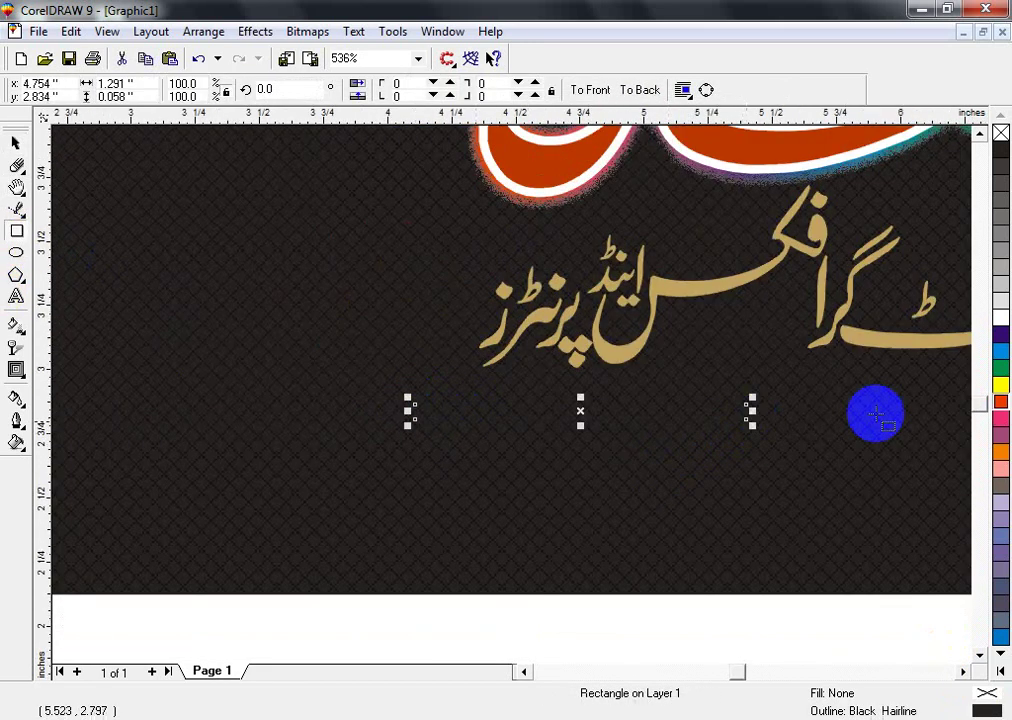
left_click(997, 402)
- Give the strip a red-to-yellow rainbow fountain fill along its length, widening the red part
key("g")
left_click_drag(558, 417, 635, 413)
left_click(316, 90)
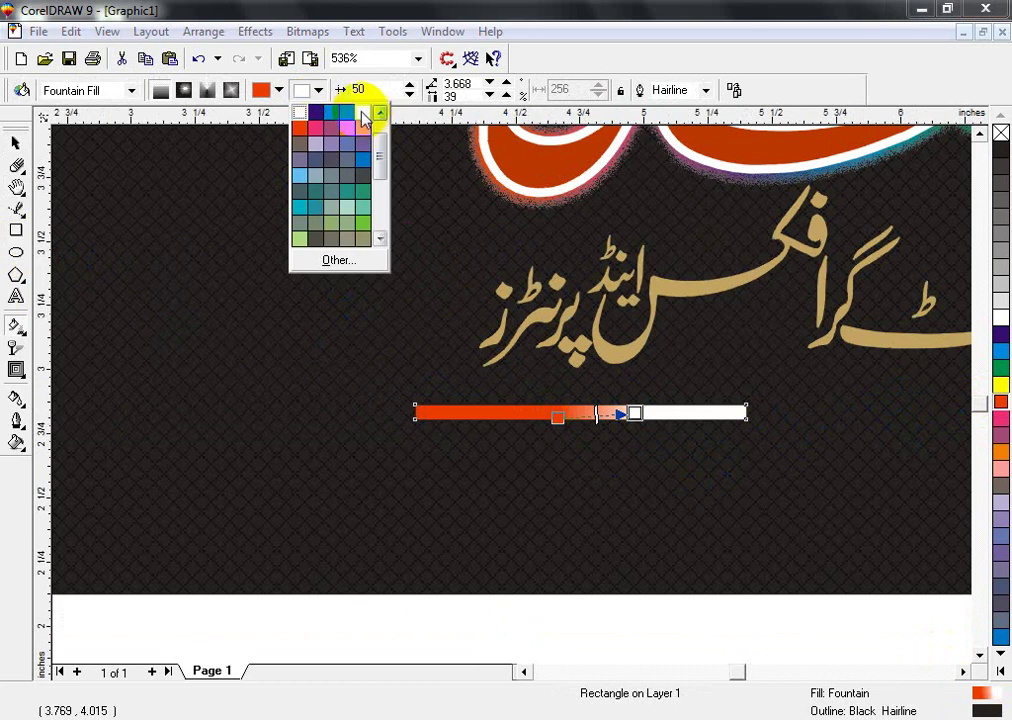
left_click(364, 116)
double_click(987, 692)
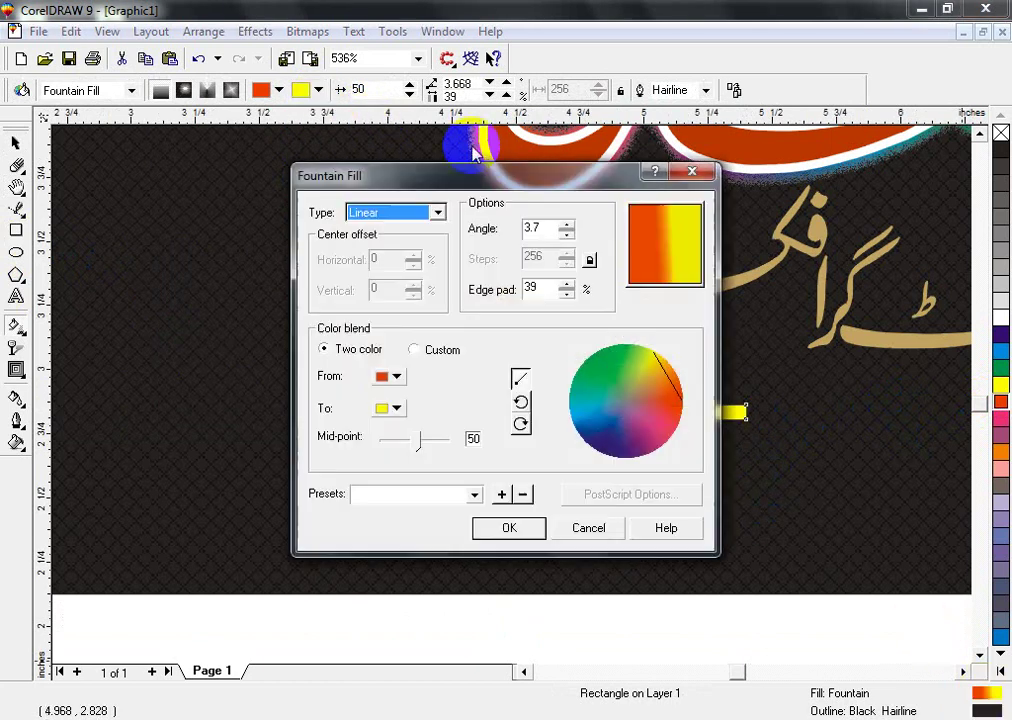
left_click(520, 428)
left_click(507, 526)
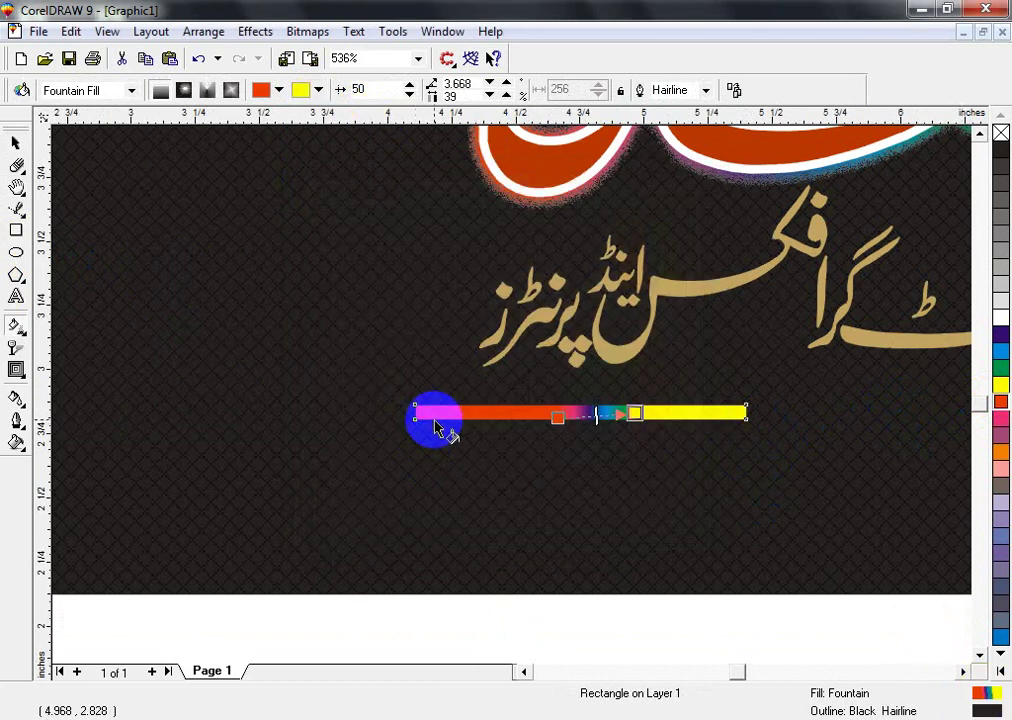
left_click_drag(436, 420, 734, 420)
key("space")
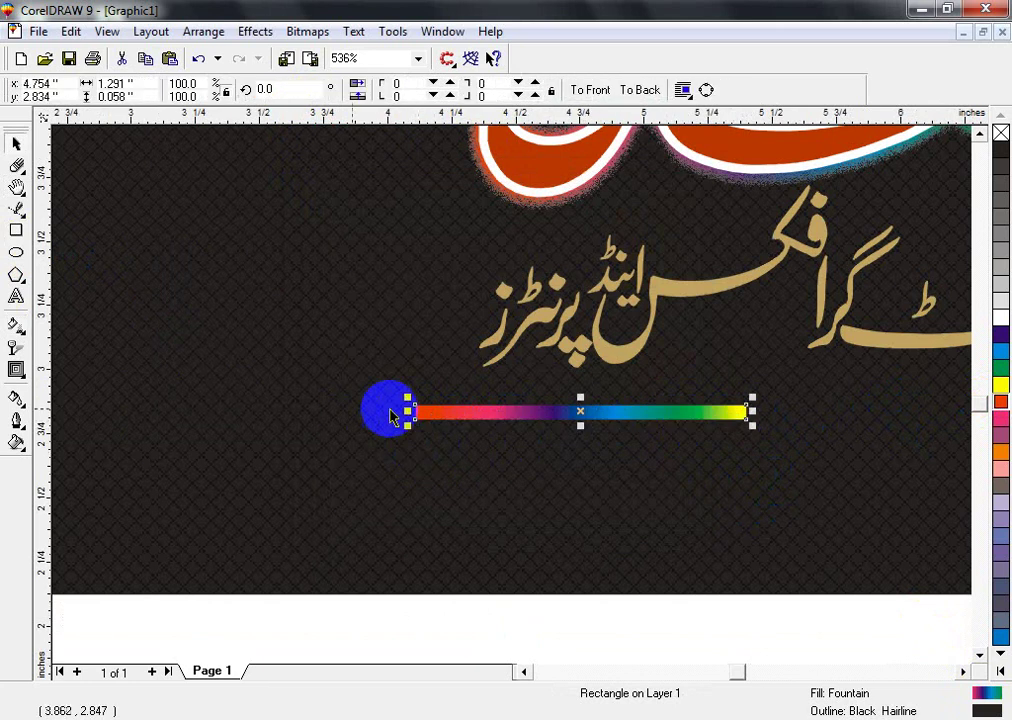
key("space")
left_click_drag(443, 428, 475, 420)
- Fade the strip's left end with an interactive transparency and scale the strip thinner
key("space")
left_click(18, 347)
left_click(491, 412)
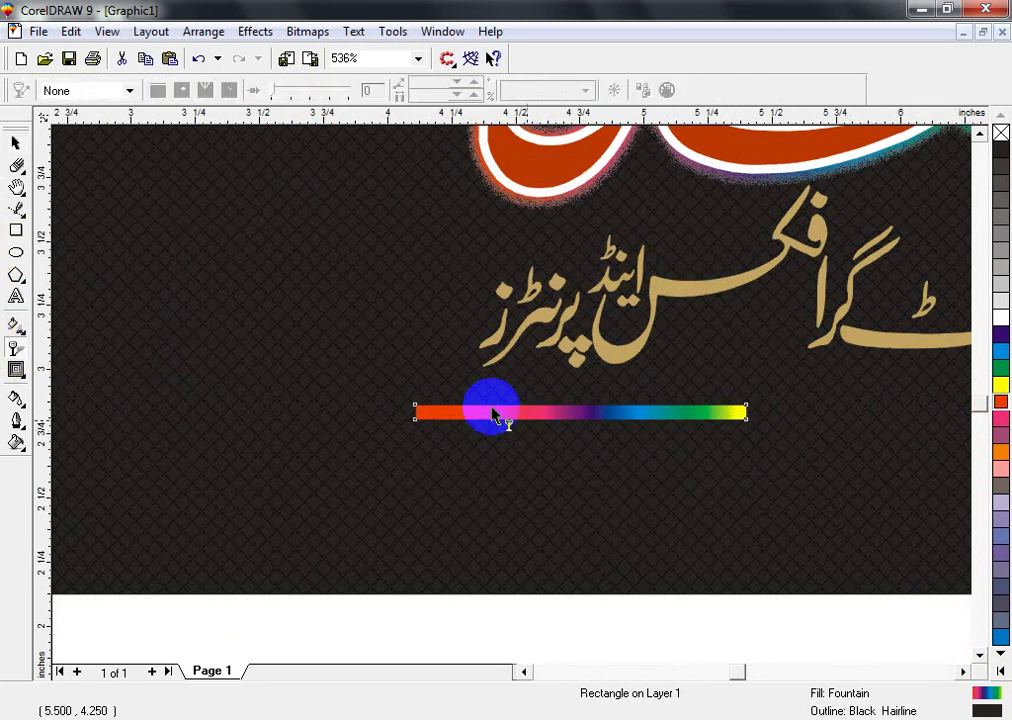
left_click_drag(440, 418, 484, 412)
key("space")
left_click(580, 428)
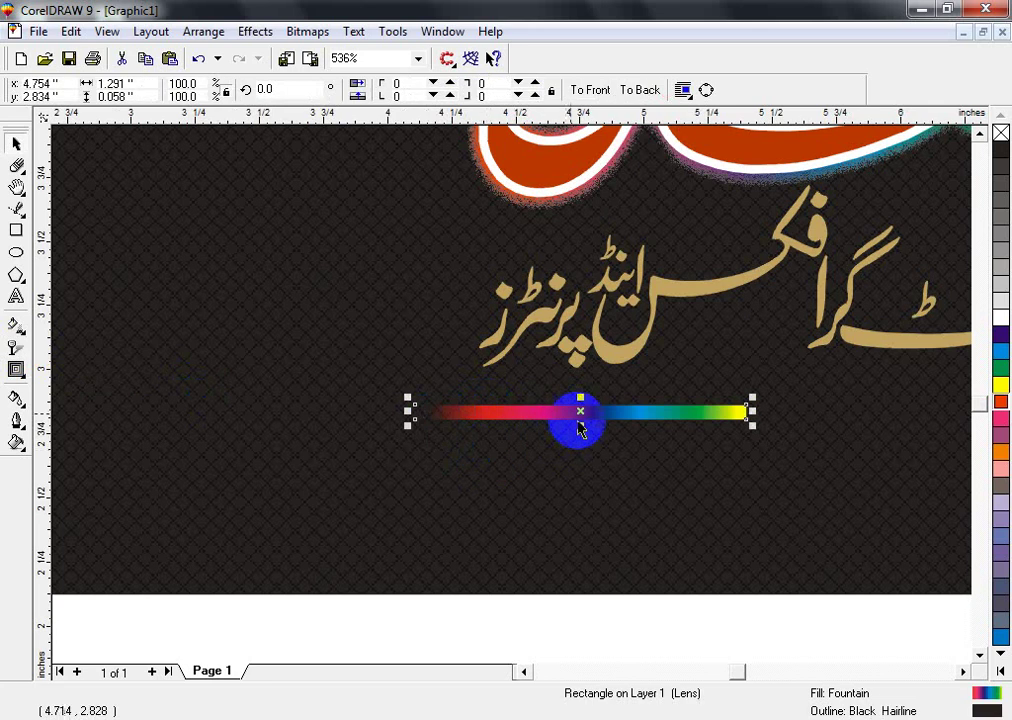
mouse_move(581, 420)
left_mouse_down()
mouse_move(395, 420)
mouse_move(748, 413)
mouse_move(775, 425)
mouse_move(723, 413)
left_mouse_up()
- Mirror the strip into a symmetric rainbow line and place a copy just below it
left_click(720, 413, "shift")
scroll(720, 413, "down", 3)
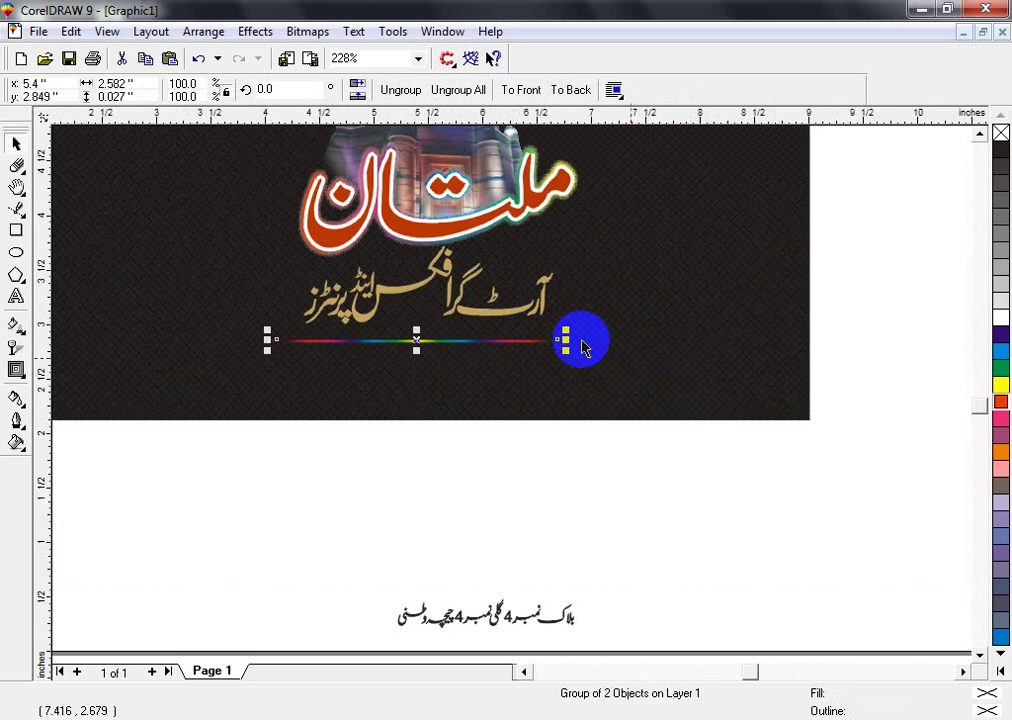
left_click(492, 298, "shift")
left_click(447, 349)
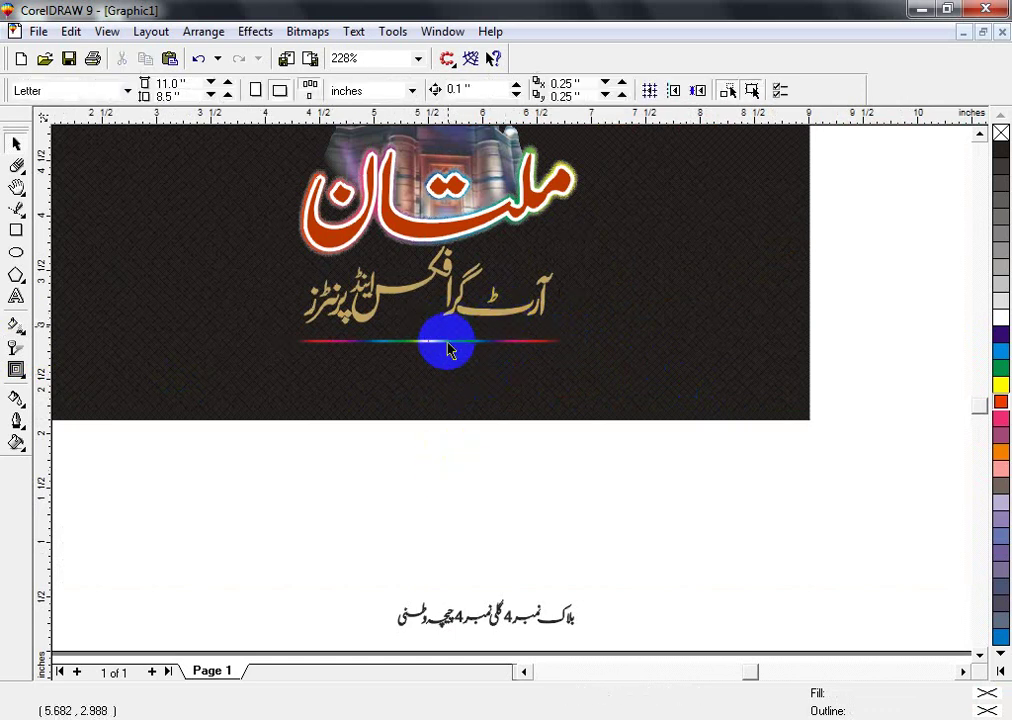
left_click_drag(447, 349, 445, 368)
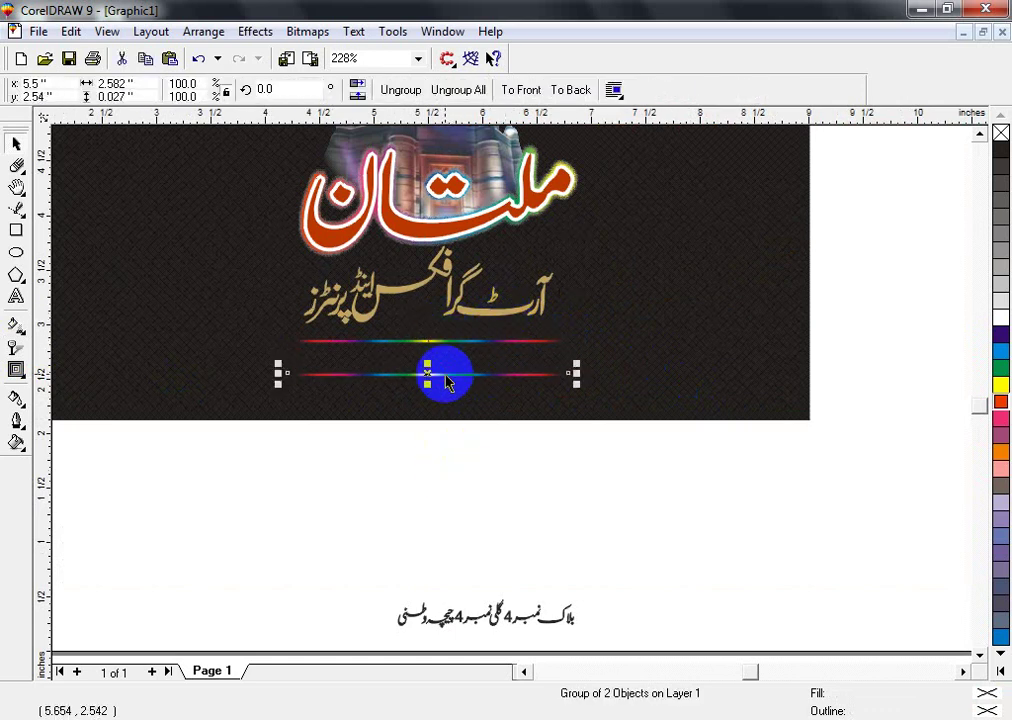
scroll(452, 400, "up", 2)
scroll(675, 483, "down", 3)
scroll(468, 345, "up", 4)
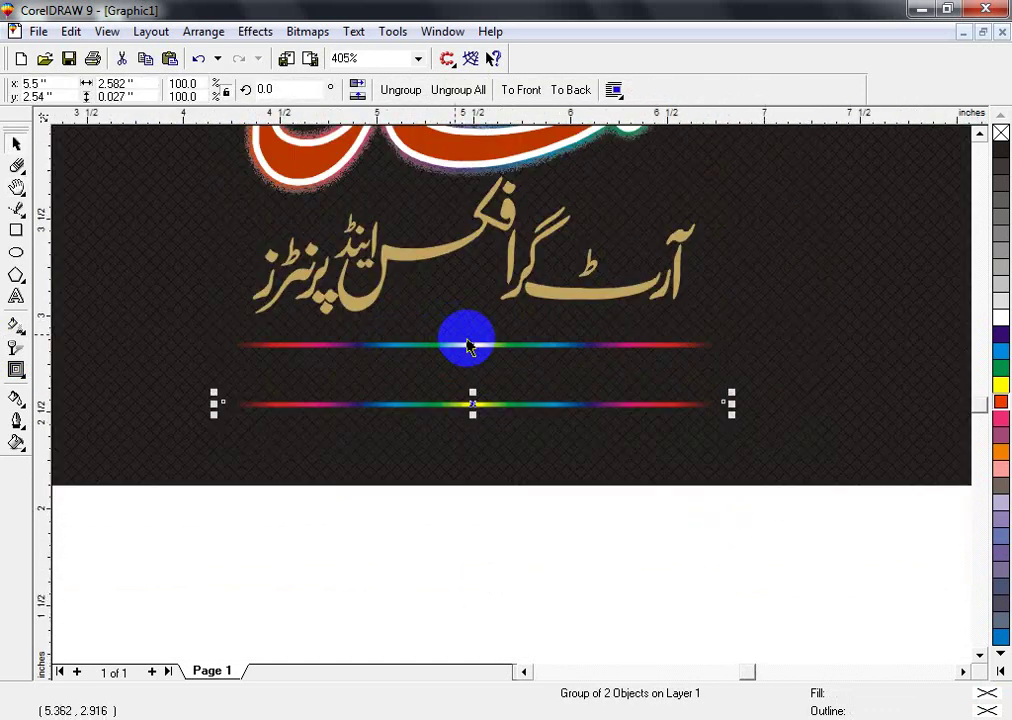
left_click_drag(484, 350, 473, 410)
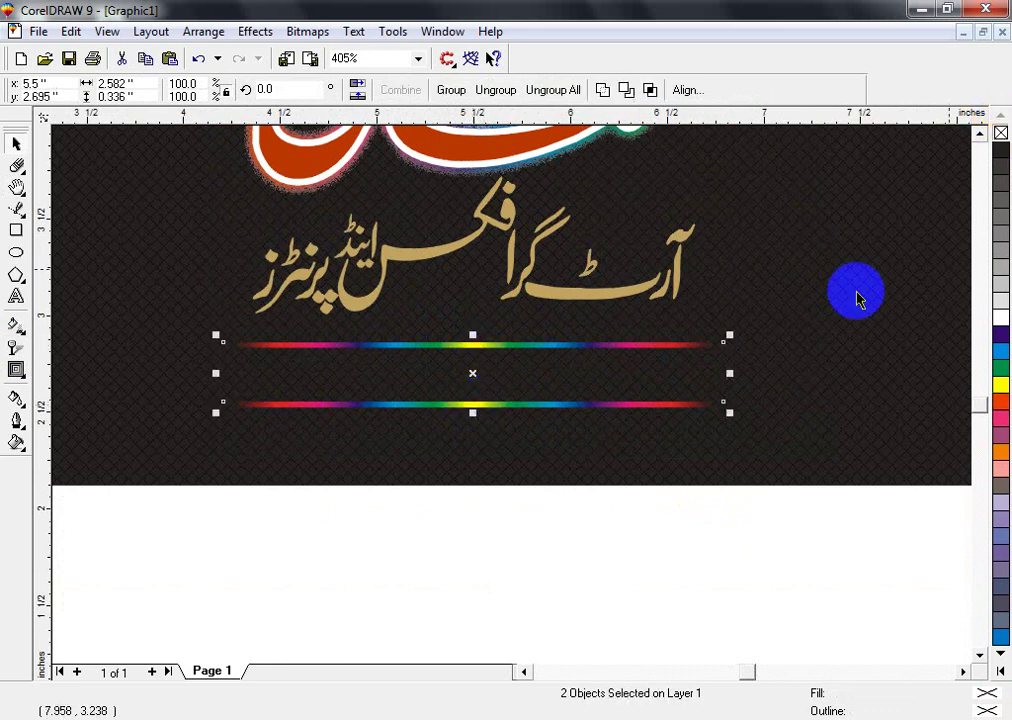
- Select both rainbow lines and stretch them wider to the right under the subtitle
left_click(515, 442)
left_click(507, 403)
key("F4")
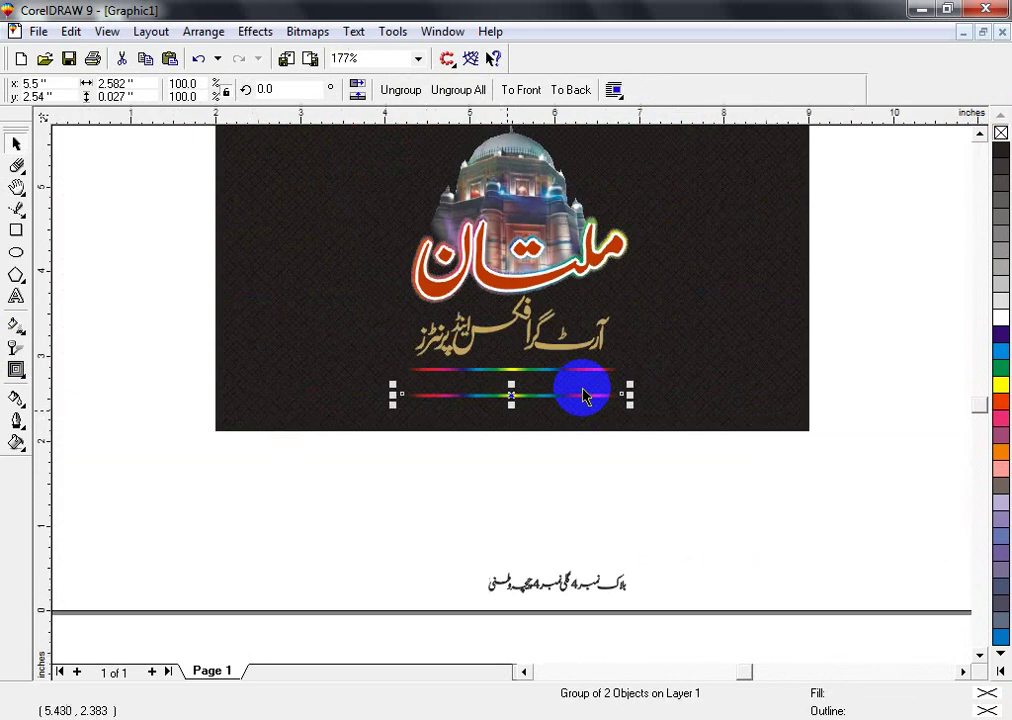
left_click(597, 372, "shift")
left_click_drag(624, 386, 660, 384)
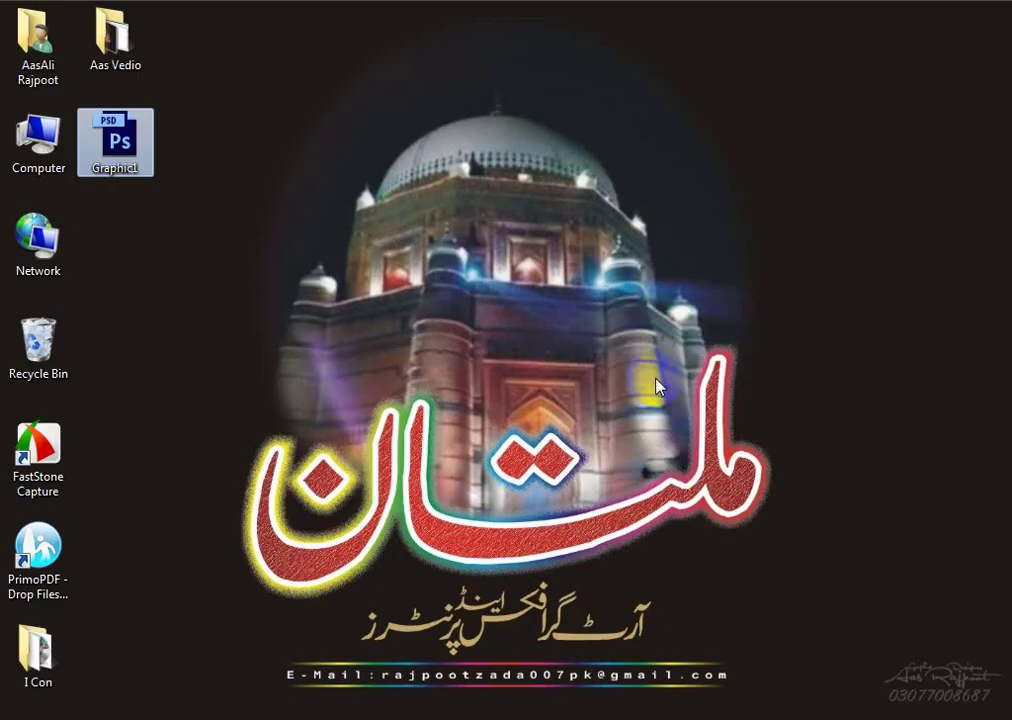
left_click(657, 385)
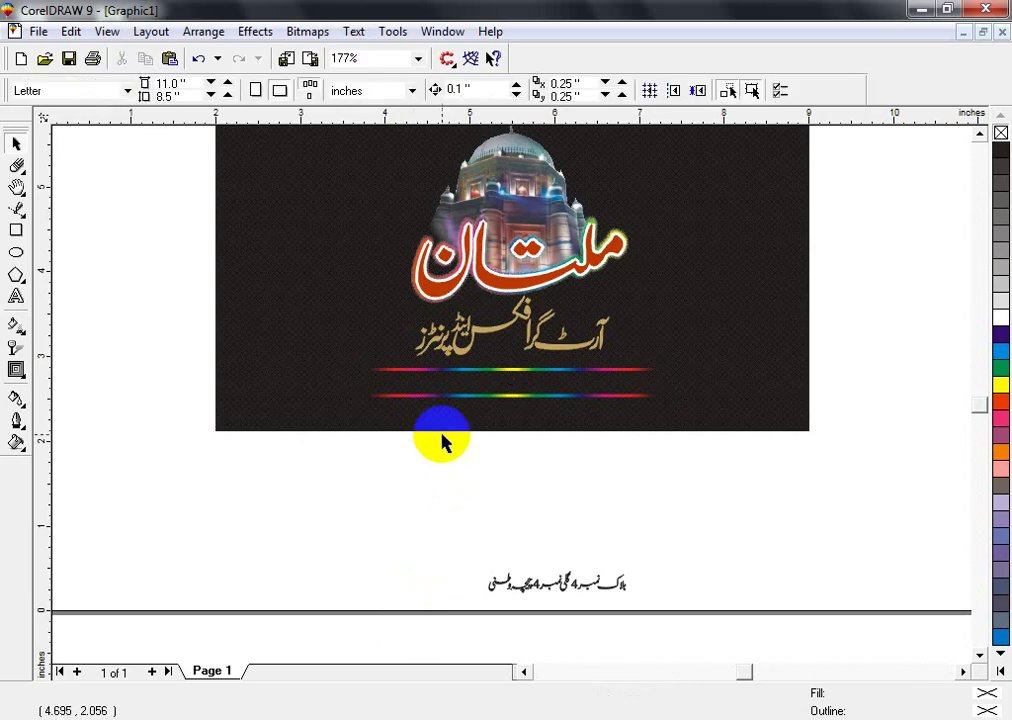
key("F2")
left_click_drag(316, 287, 624, 468)
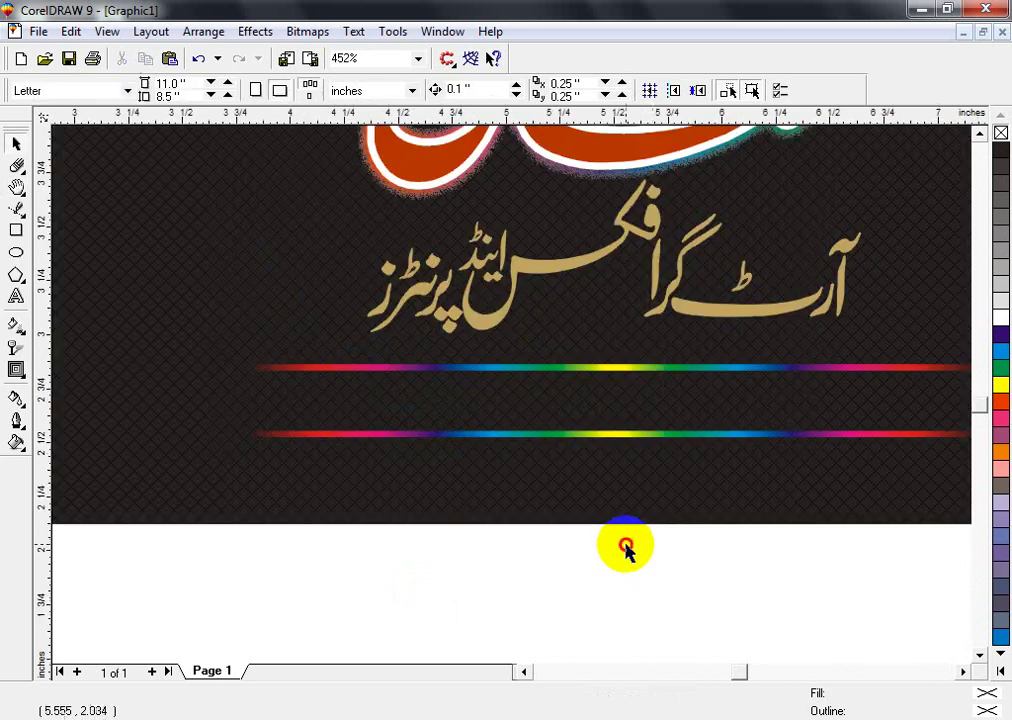
- Type a text line with the designer's name and phone number below the banner
key("F8")
left_click(522, 600)
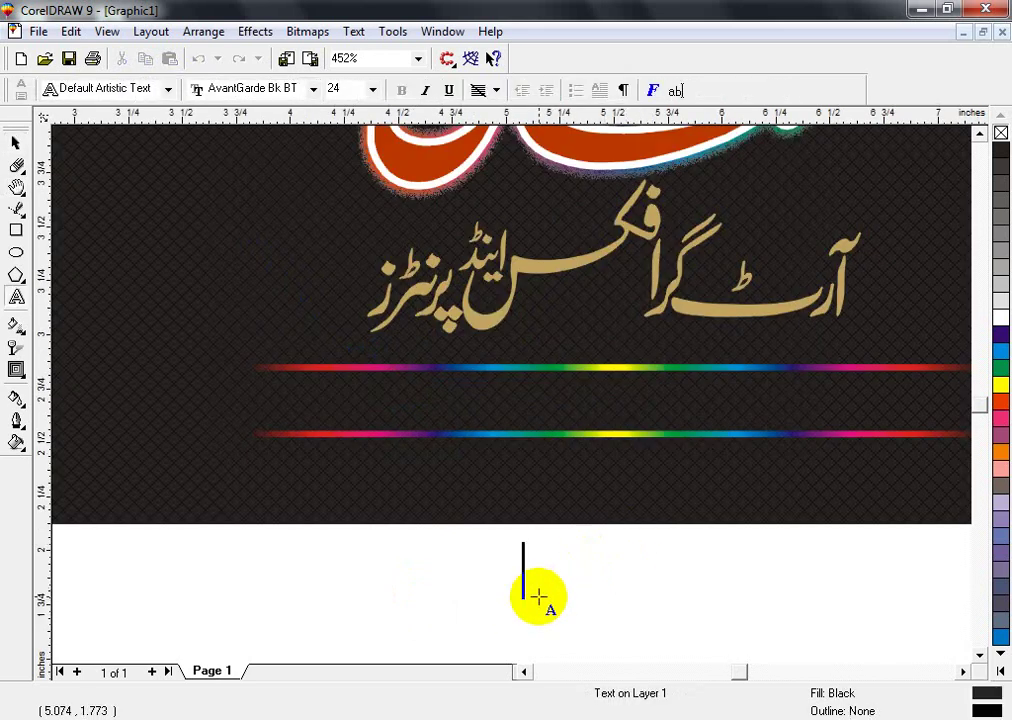
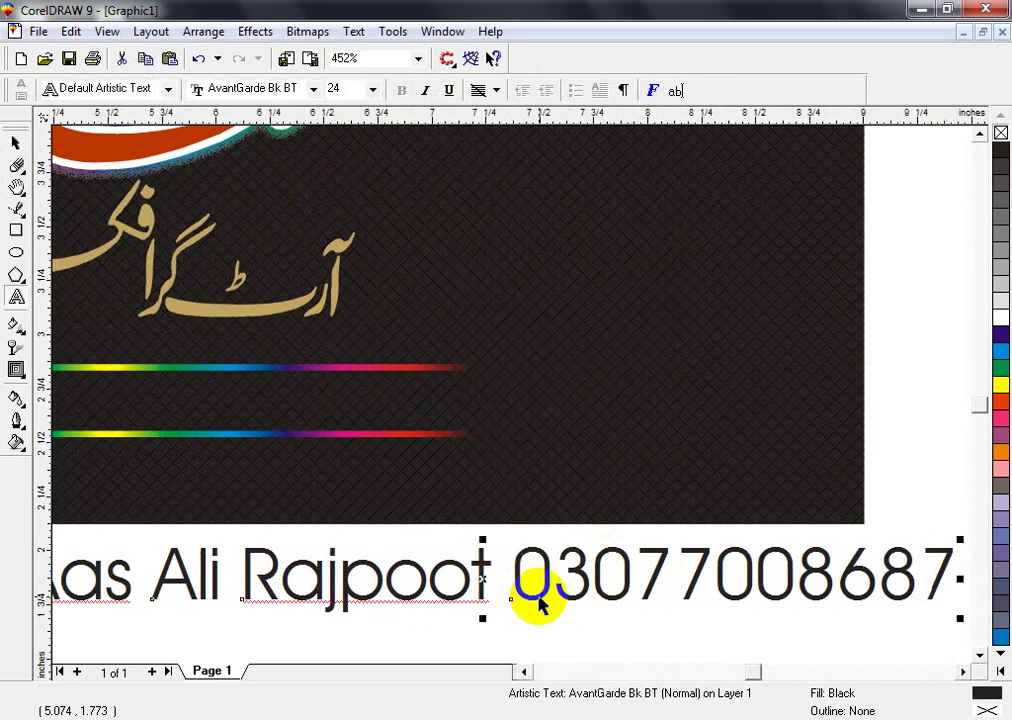
key("ctrl+space")
key("F3")
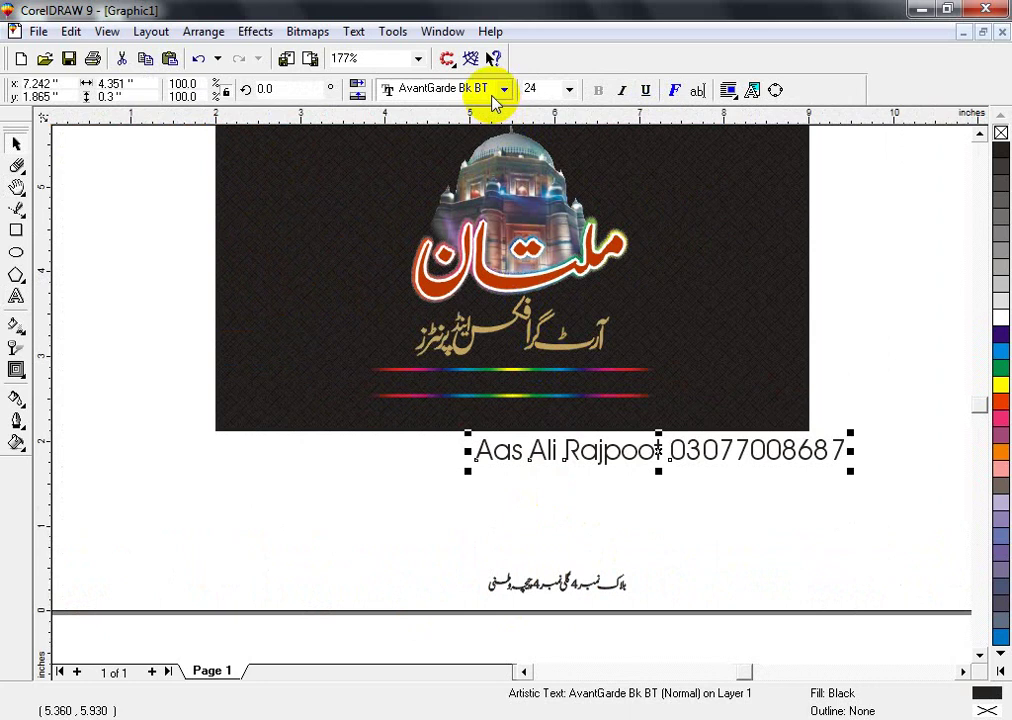
- Set the contact line's font to Schadow Blk BT after trying Arial
left_click(492, 98)
type("arial")
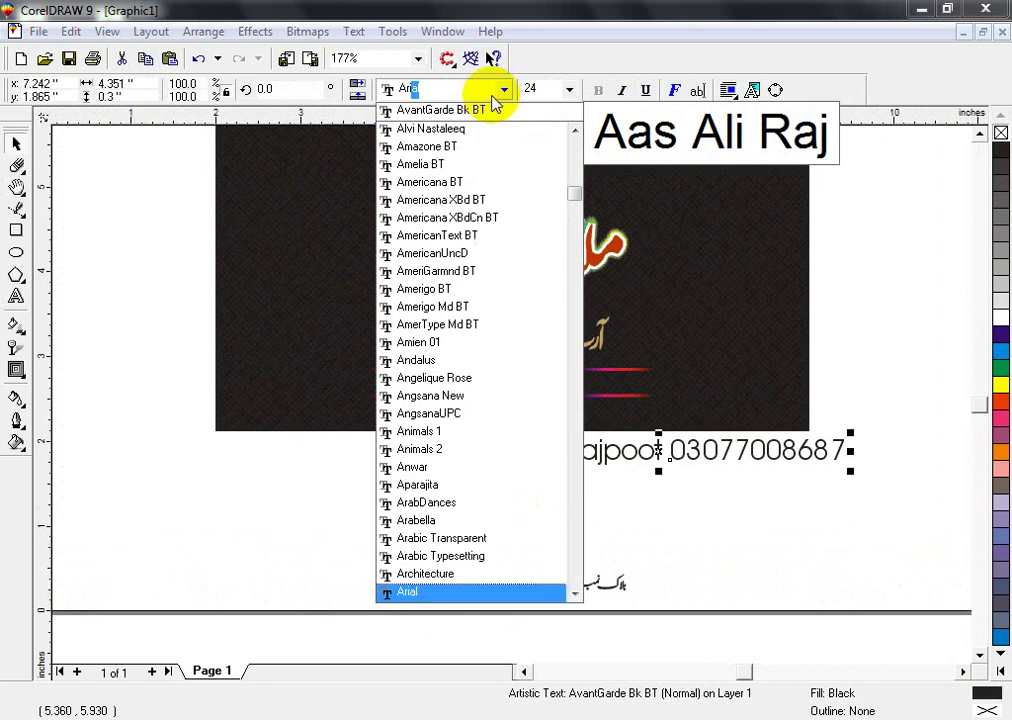
key("Return")
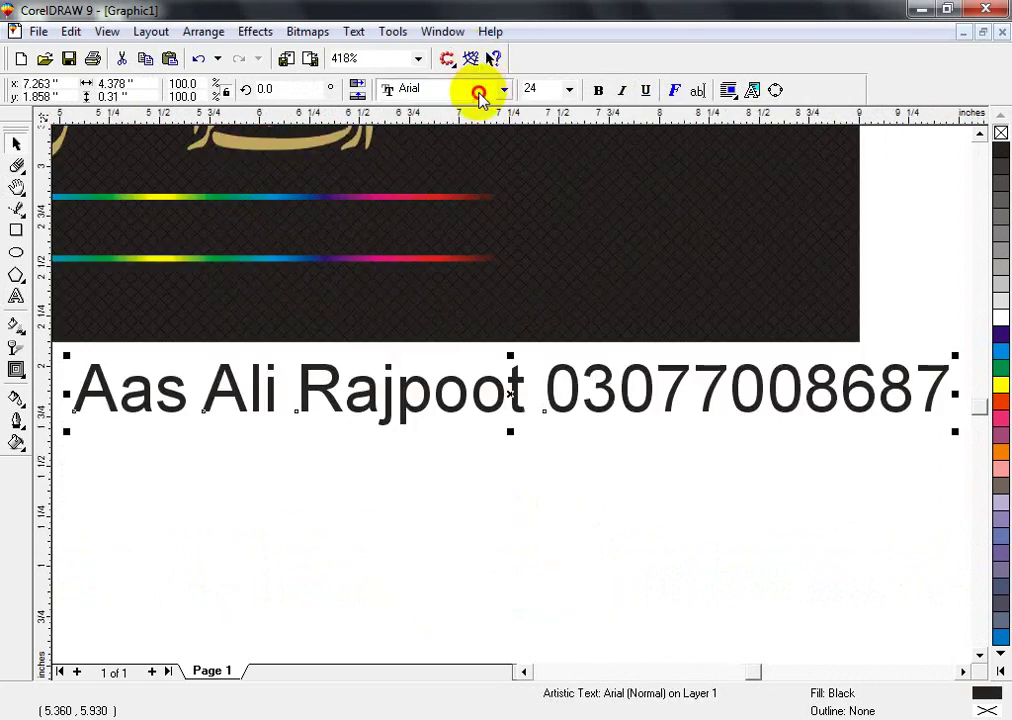
left_click(480, 93)
type("schadow blk")
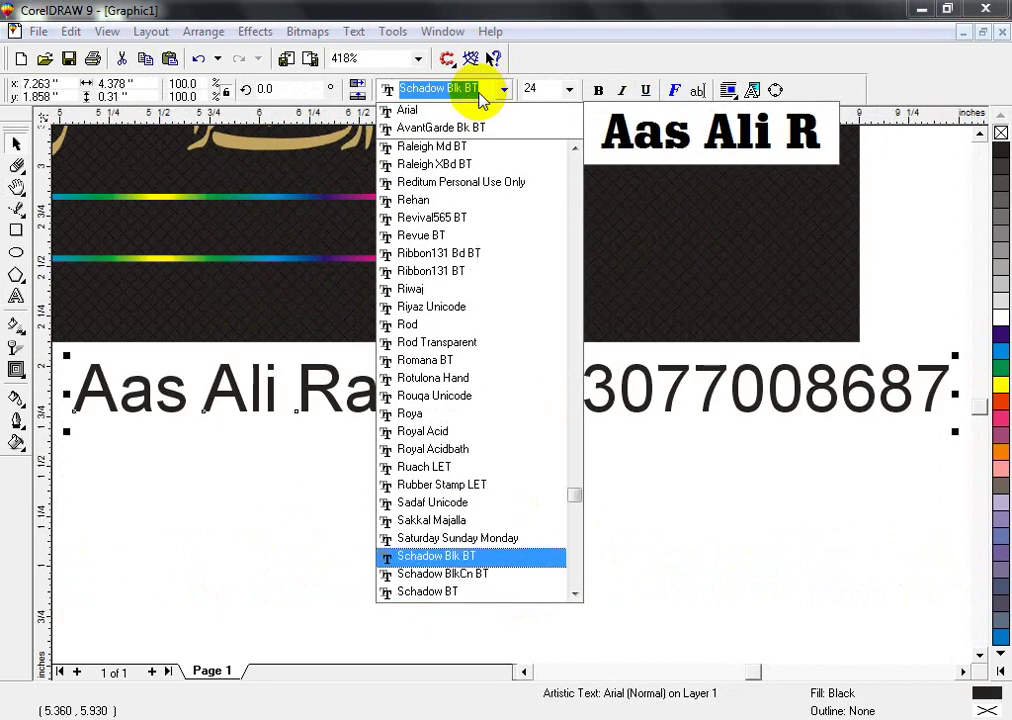
key("Up")
key("Down")
key("Down")
key("Up")
key("Return")
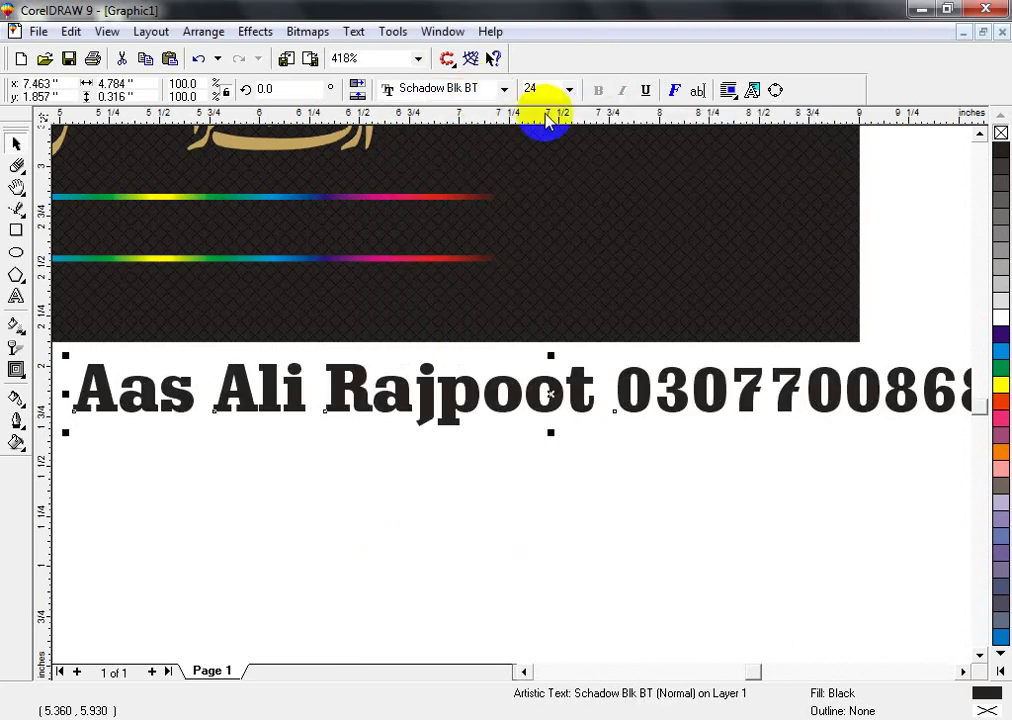
scroll(526, 241, "down", 1)
- Move the contact text between the rainbow lines, make it white and scale it to about 14.7 pt
left_click_drag(507, 400, 318, 323)
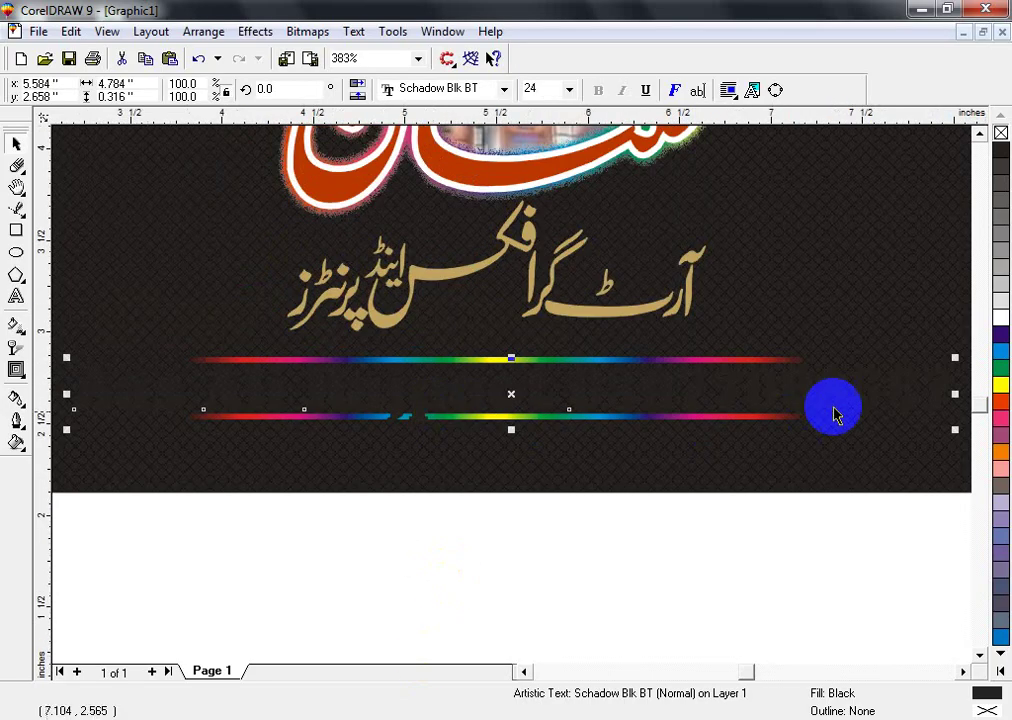
mouse_move(757, 306)
left_mouse_down()
mouse_move(745, 300)
mouse_move(760, 310)
left_mouse_up()
left_click(1000, 318)
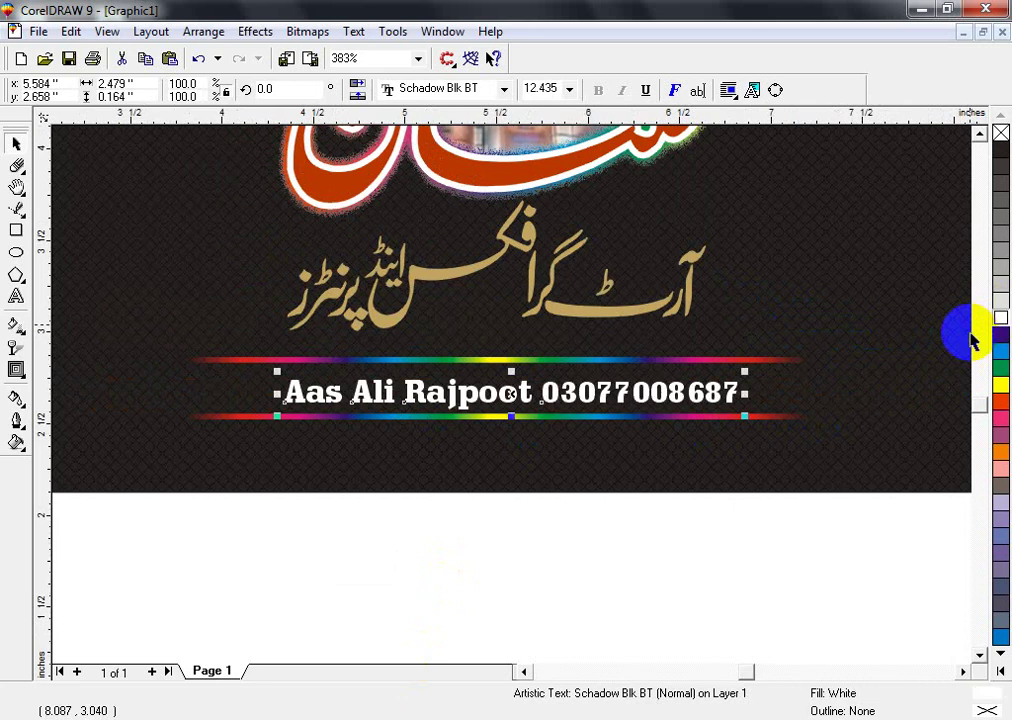
left_click_drag(445, 397, 450, 395)
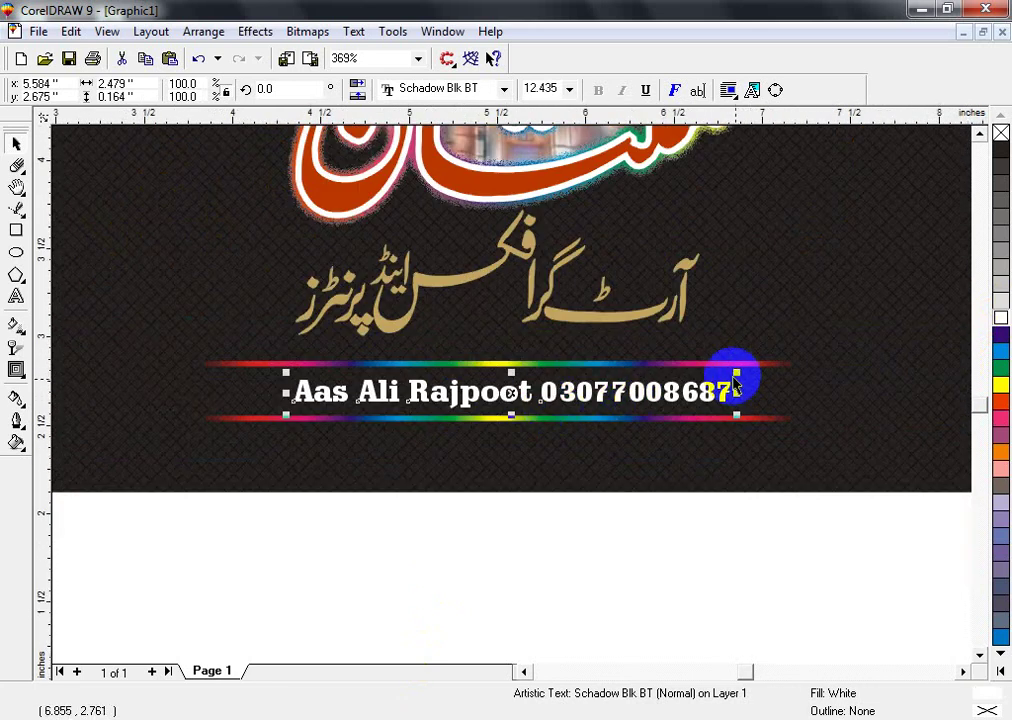
left_click_drag(735, 380, 775, 362)
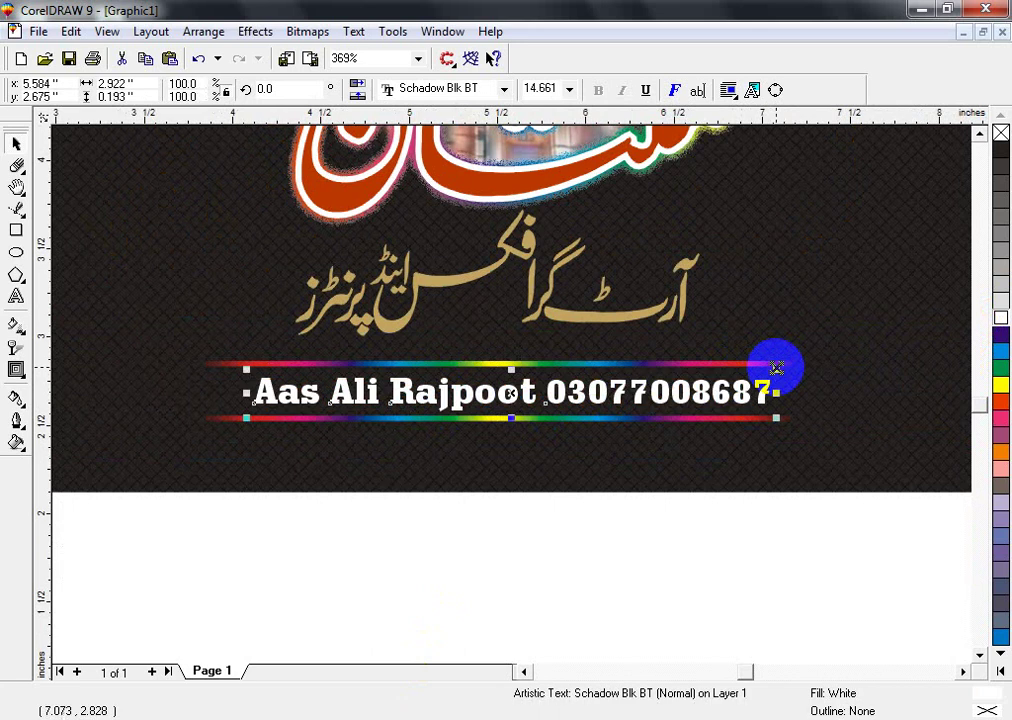
left_click(565, 452, "shift")
left_click(443, 538)
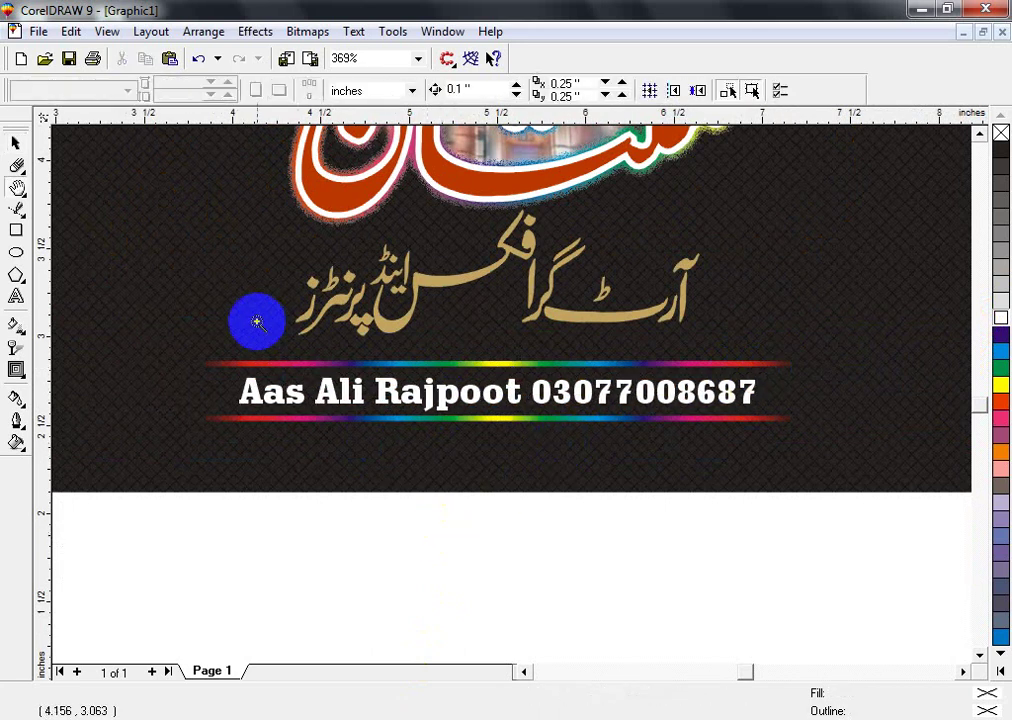
- Widen the contact line's letter spacing and centre it on the rainbow line
scroll(465, 415, "up", 1)
left_click(418, 348)
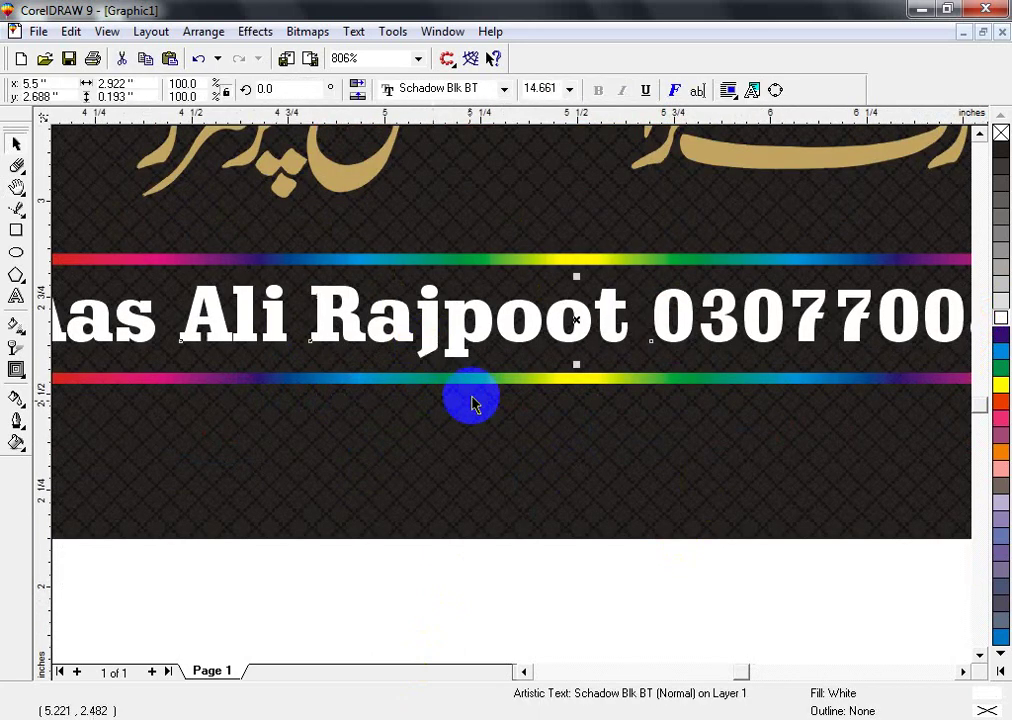
left_click(472, 383, "ctrl")
scroll(504, 463, "down", 2)
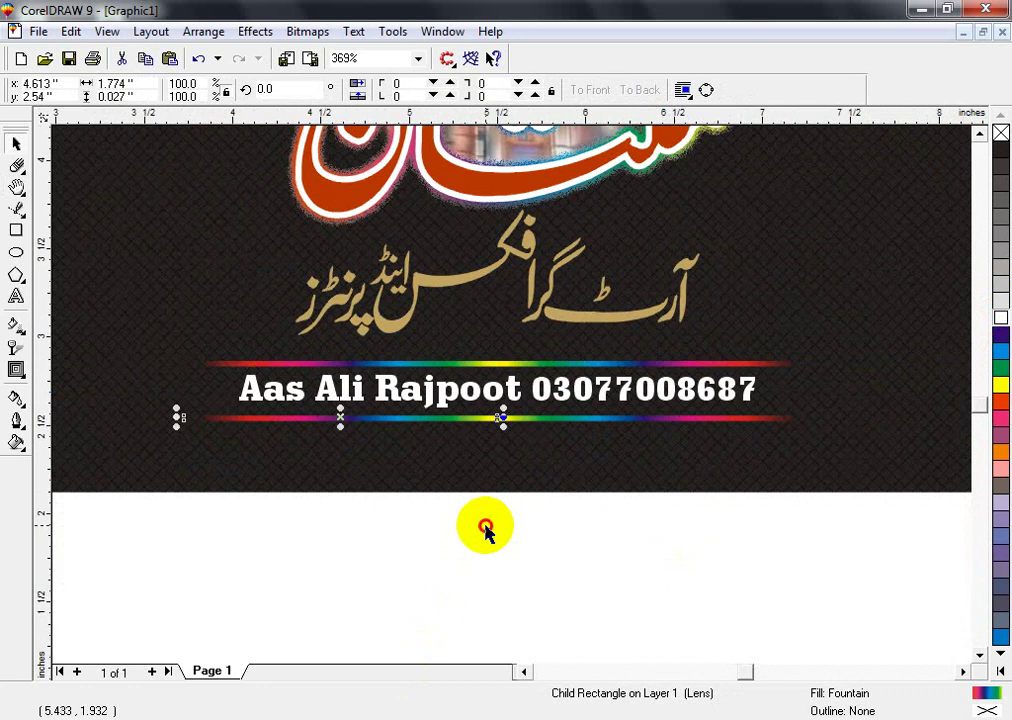
scroll(488, 466, "up", 1)
left_click(569, 375)
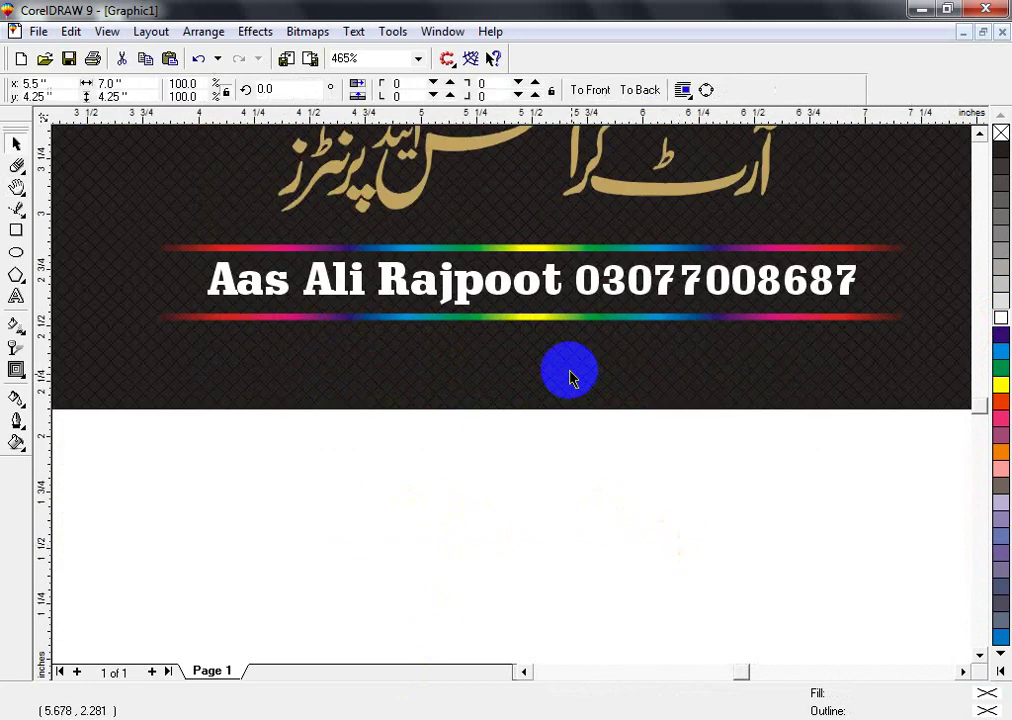
left_click(475, 302)
key("F10")
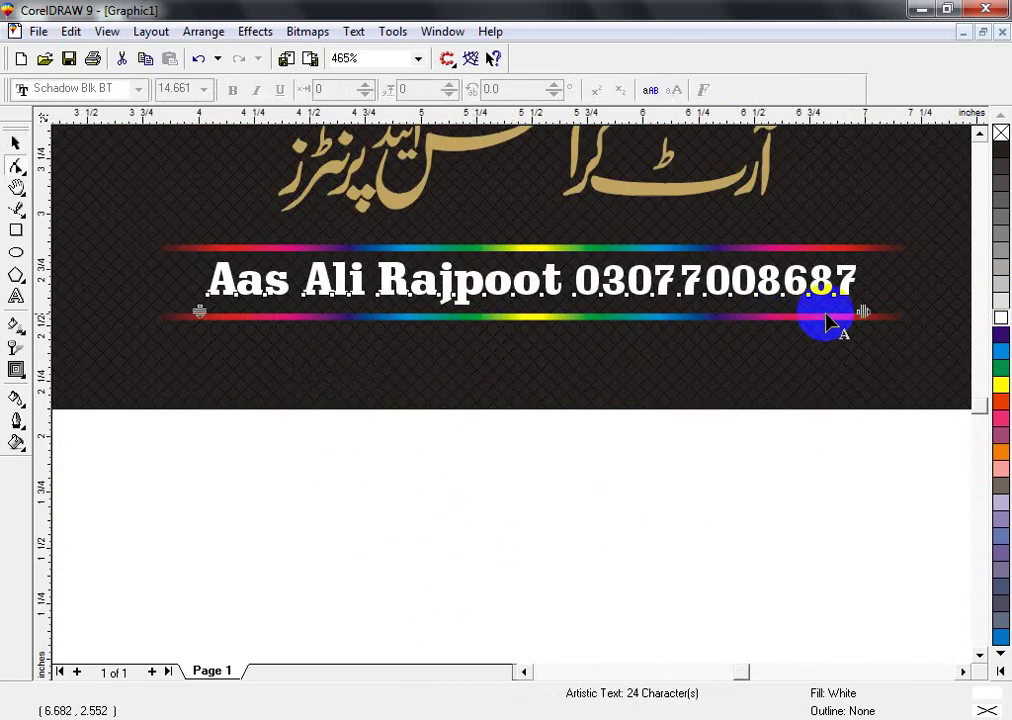
left_click_drag(863, 312, 936, 314)
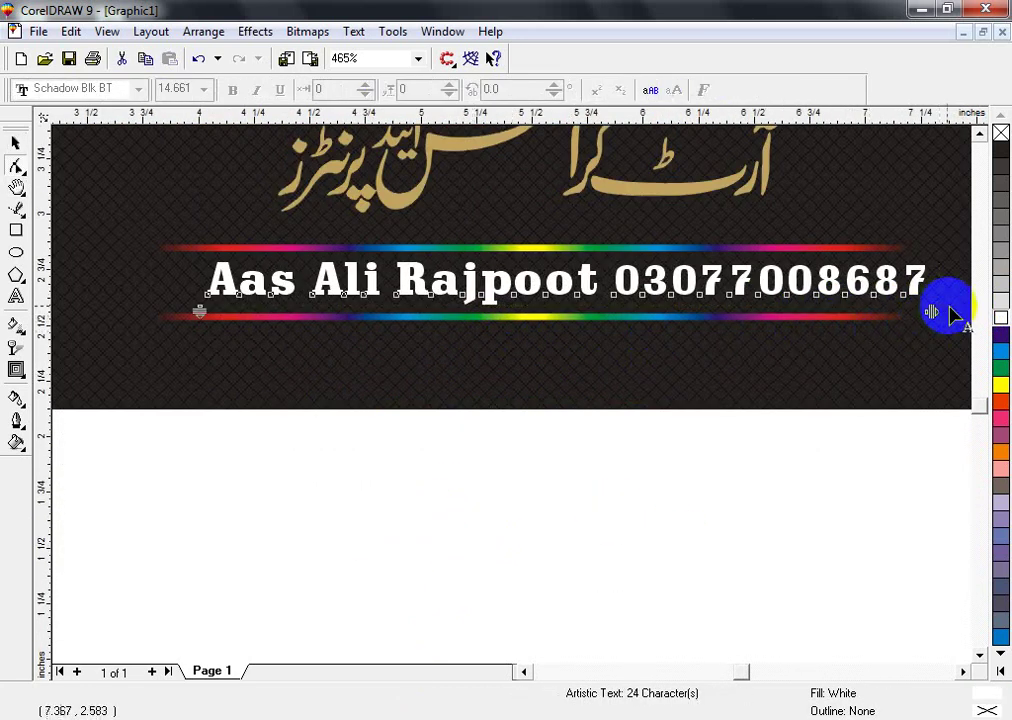
key("space")
left_click(784, 361, "shift")
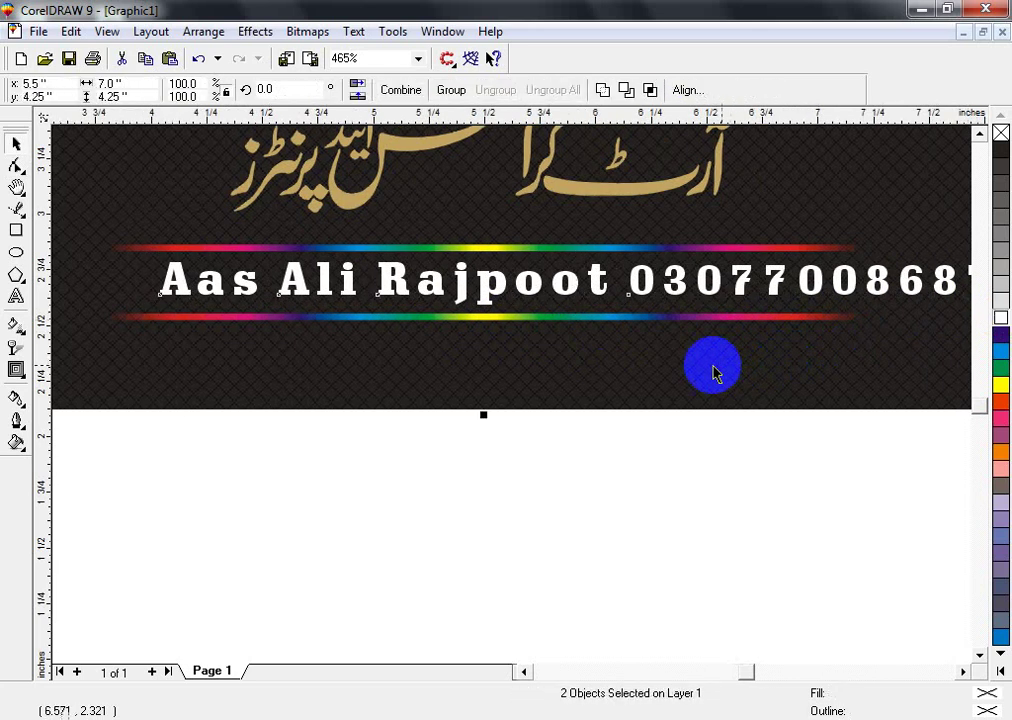
key("c")
- Select all seven poster objects and zoom to fit the selection
left_click(570, 437)
key("F4")
key("F2")
left_click_drag(285, 289, 705, 545)
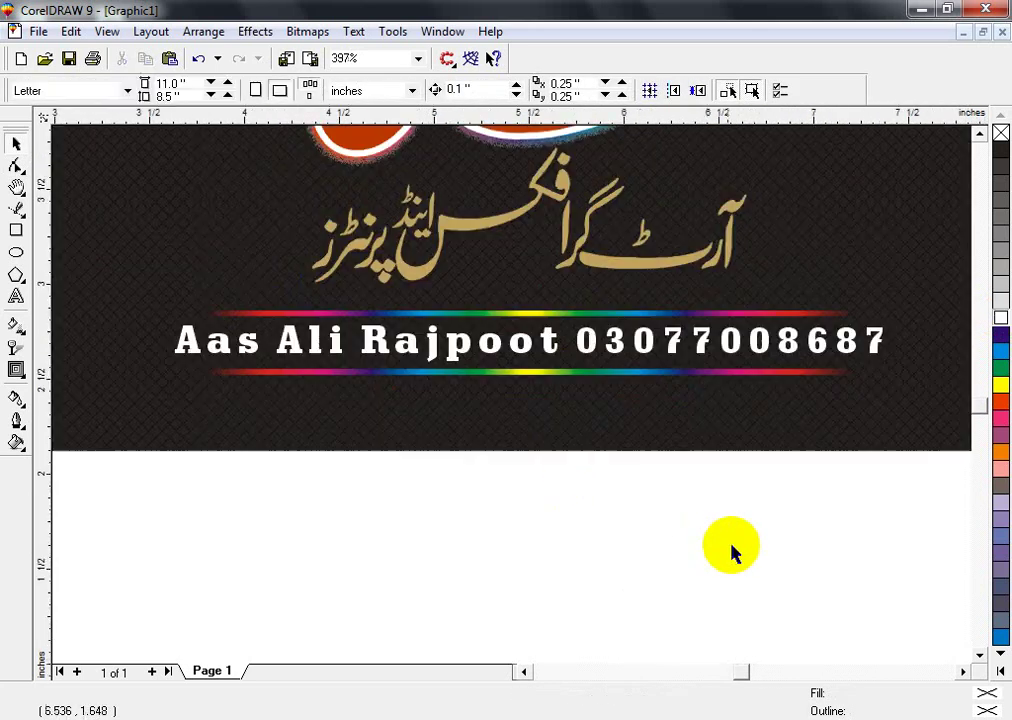
left_click(650, 400)
key("F4")
key("F3")
left_click_drag(289, 474, 707, 232)
key("shift+F2")
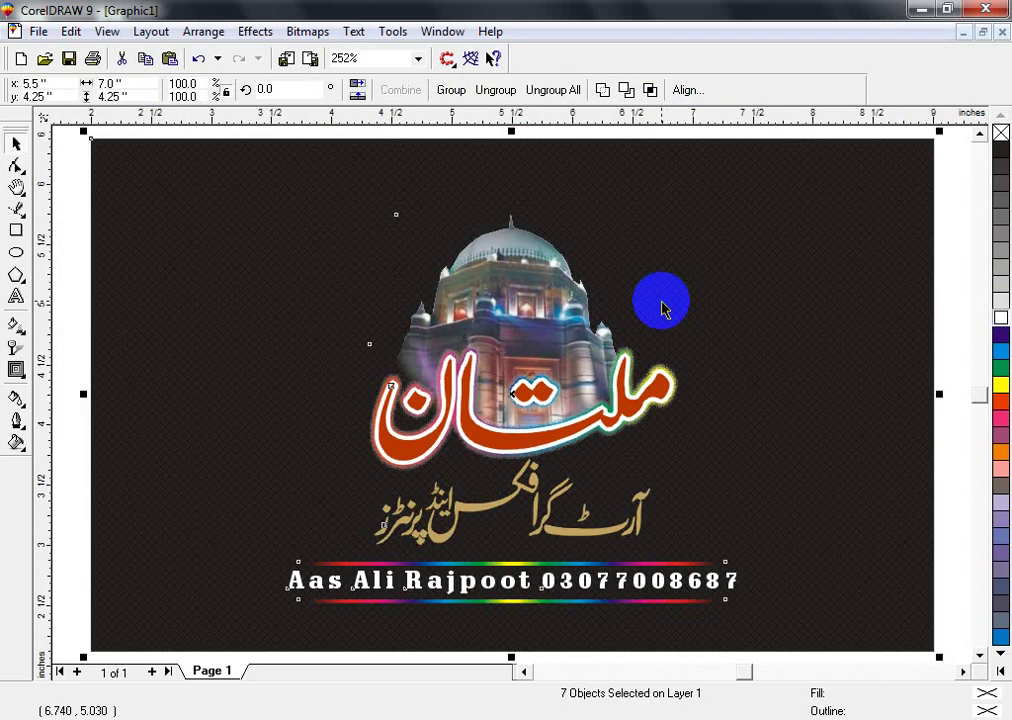
- Export the poster to the Desktop as a JPG file under a new file name
key("ctrl+e")
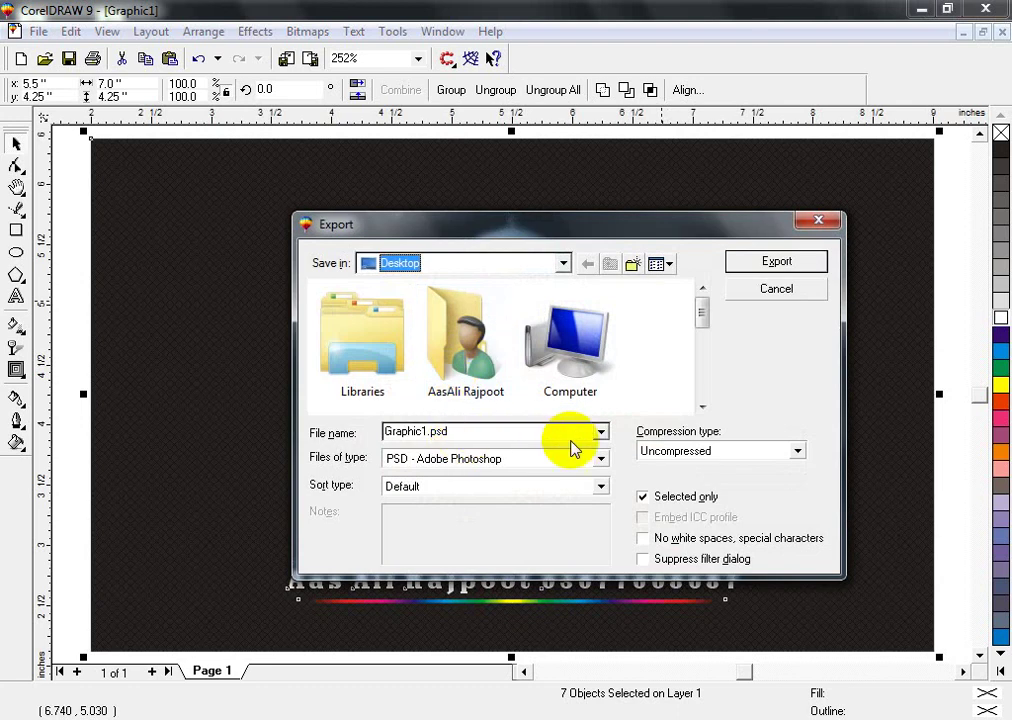
left_click(662, 452)
left_click(658, 466)
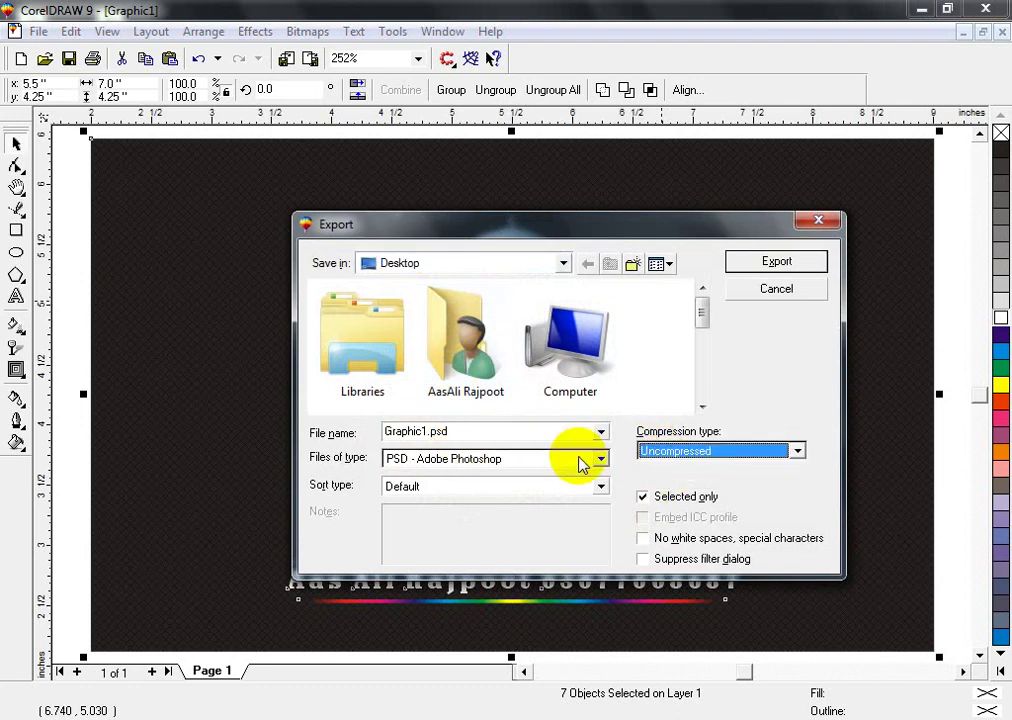
left_click(583, 462)
key("Up")
key("Up")
key("Up")
key("Up")
key("Up")
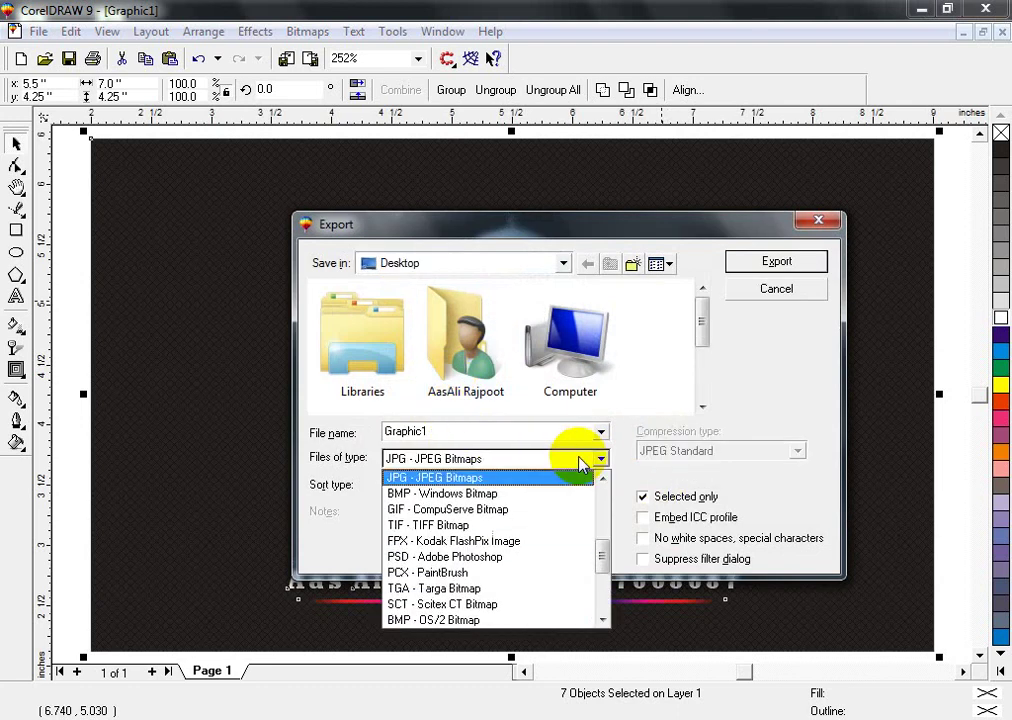
left_click(583, 462)
double_click(455, 430)
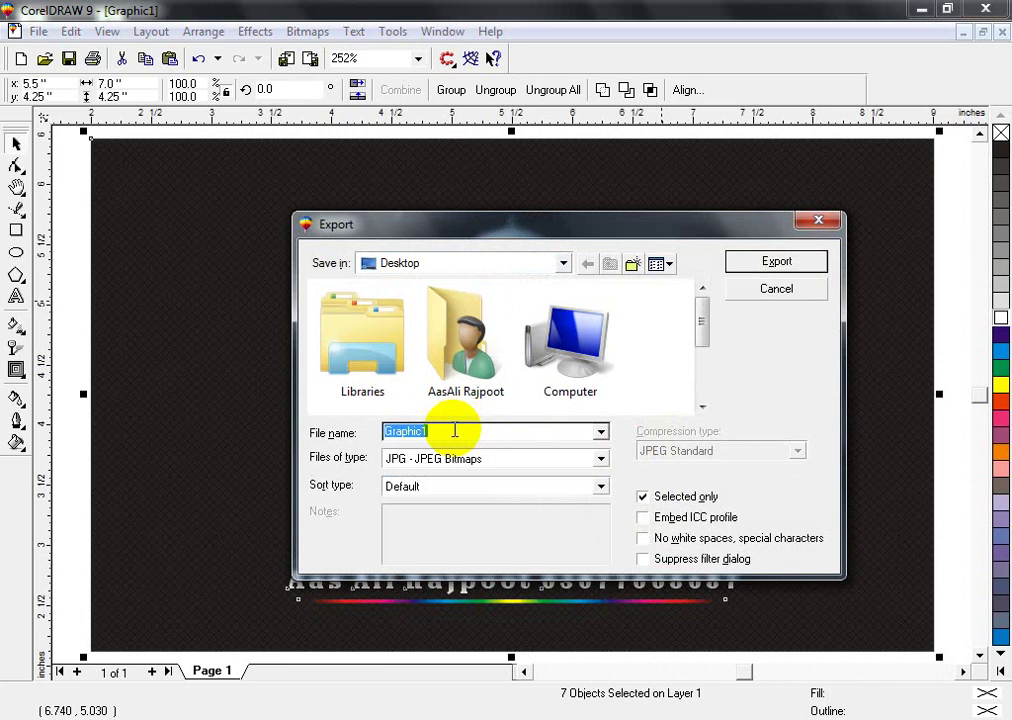
type("Aas")
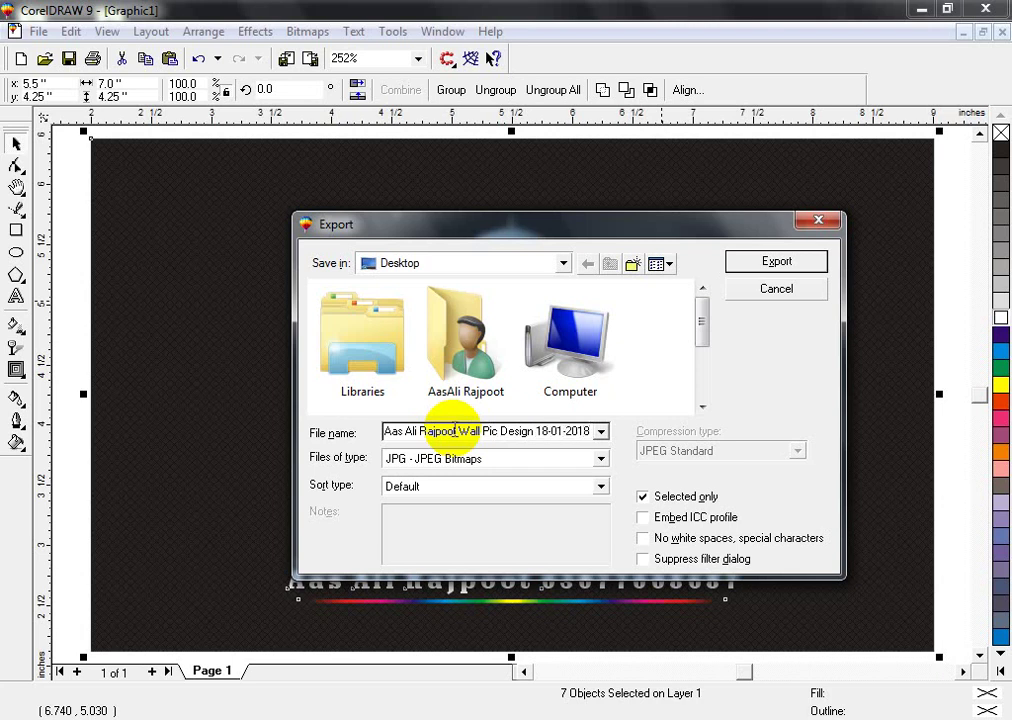
key("Return")
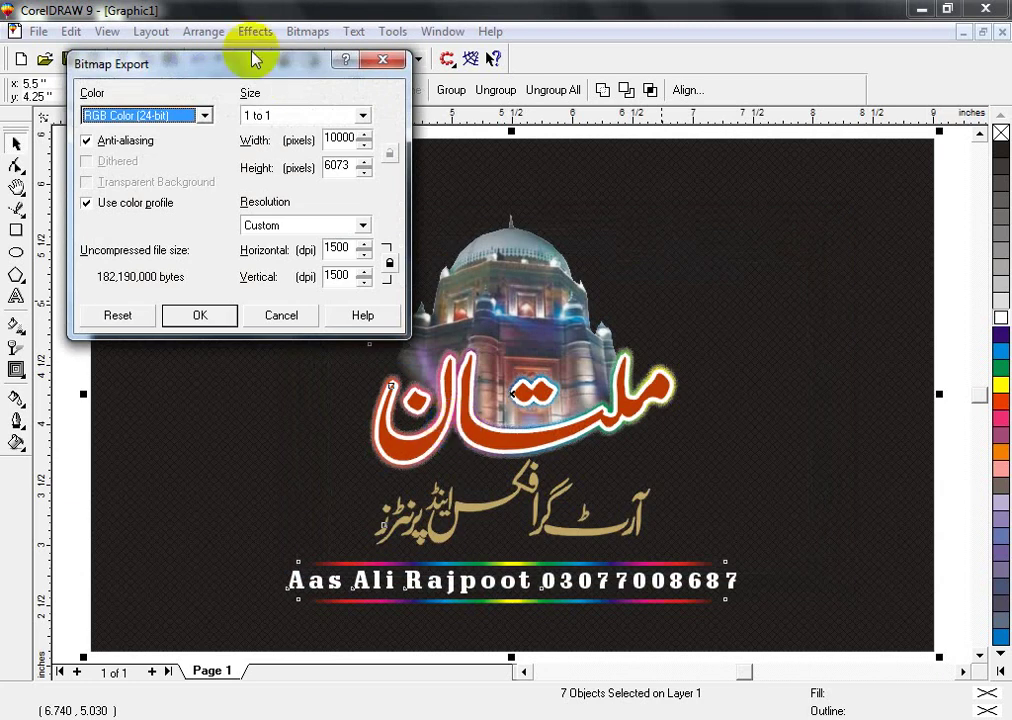
- Set the bitmap export resolution to 500 dpi and accept the JPEG settings
left_click_drag(345, 248, 264, 250)
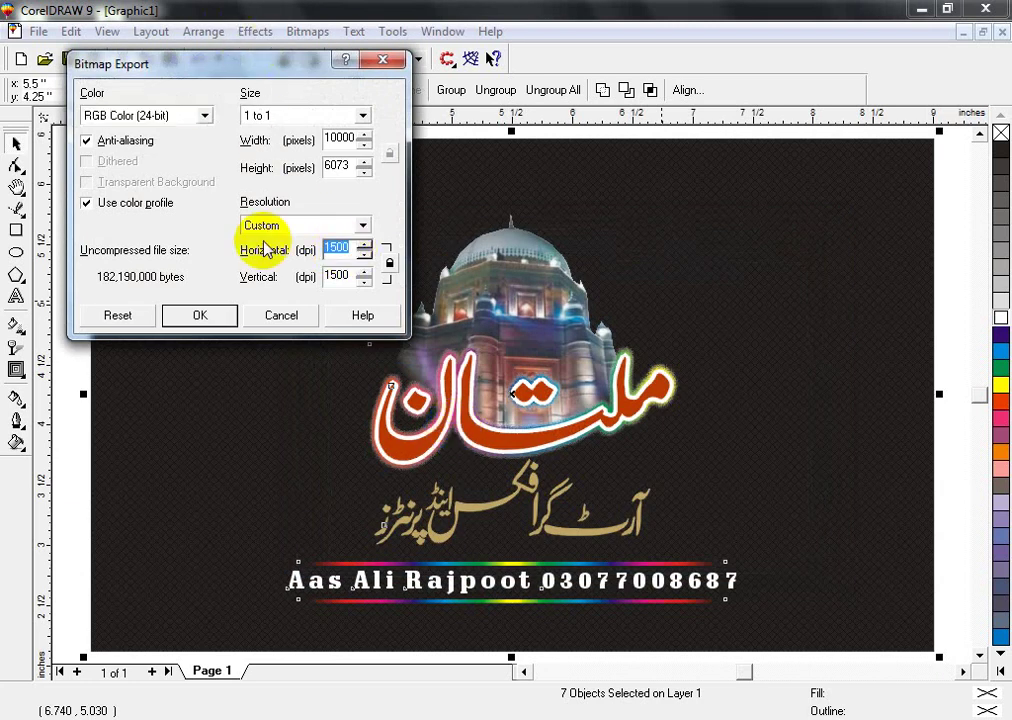
type("5")
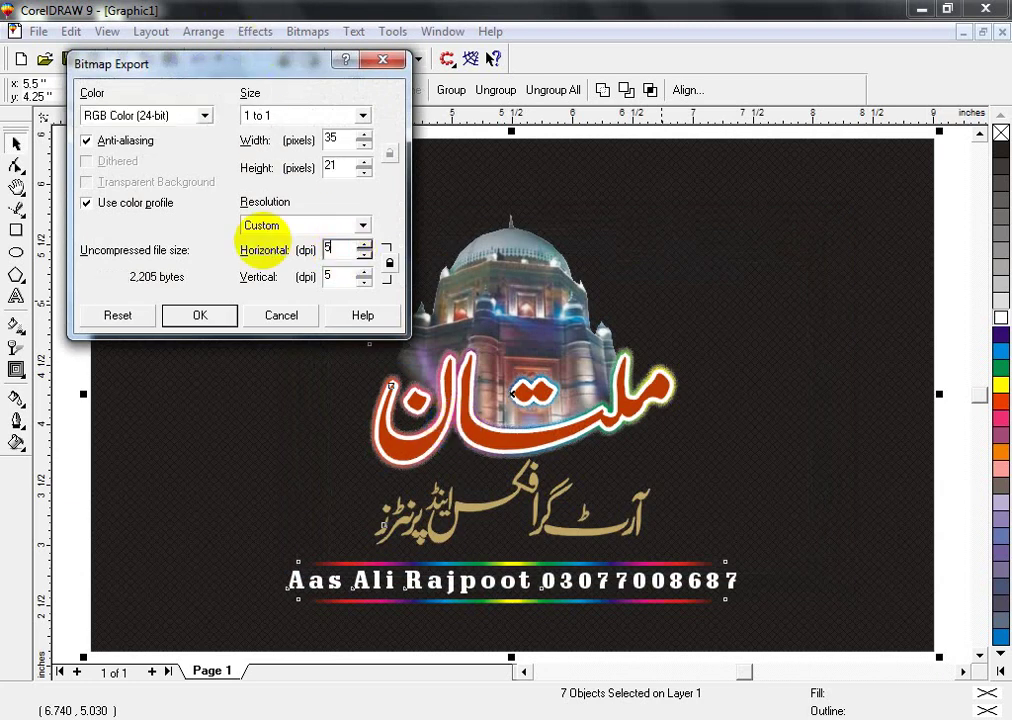
type("00")
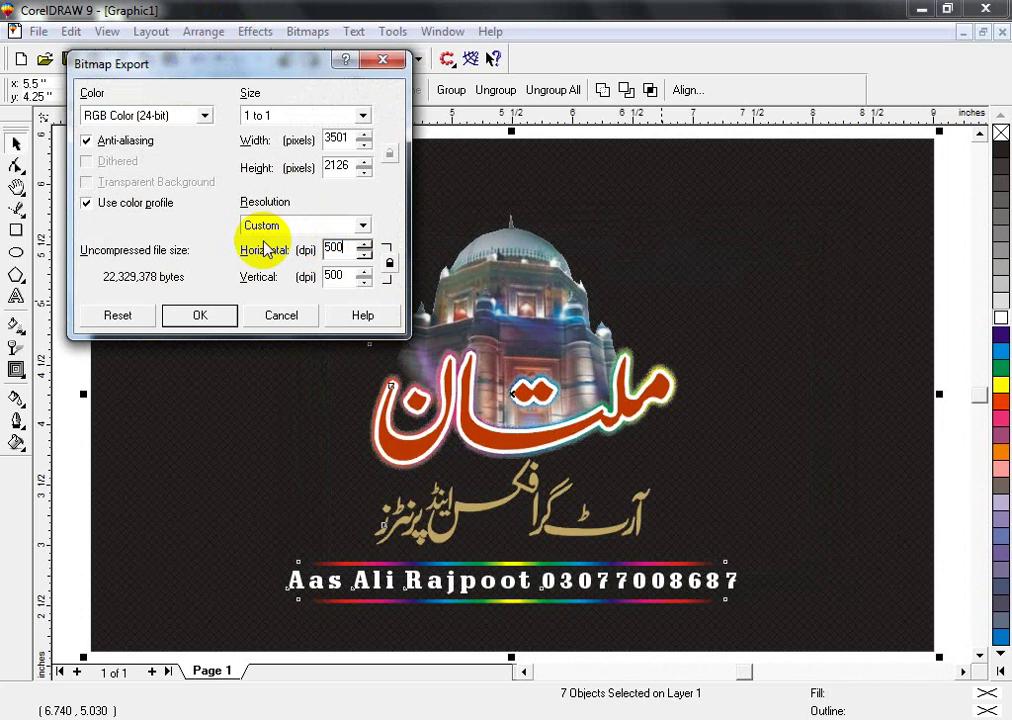
key("Return")
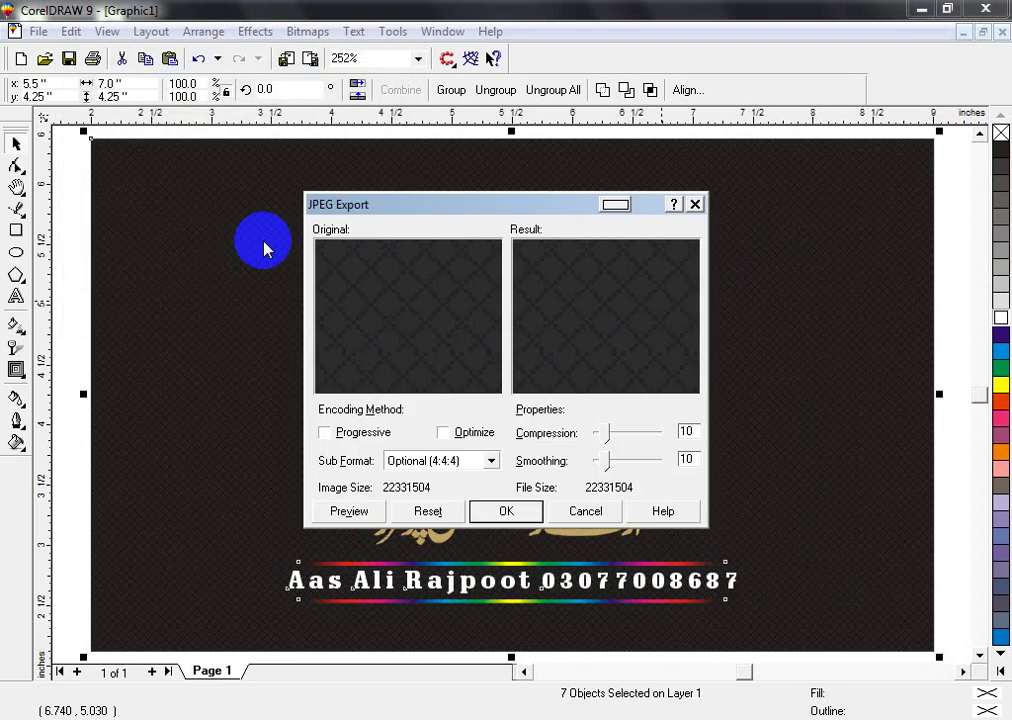
key("Return")
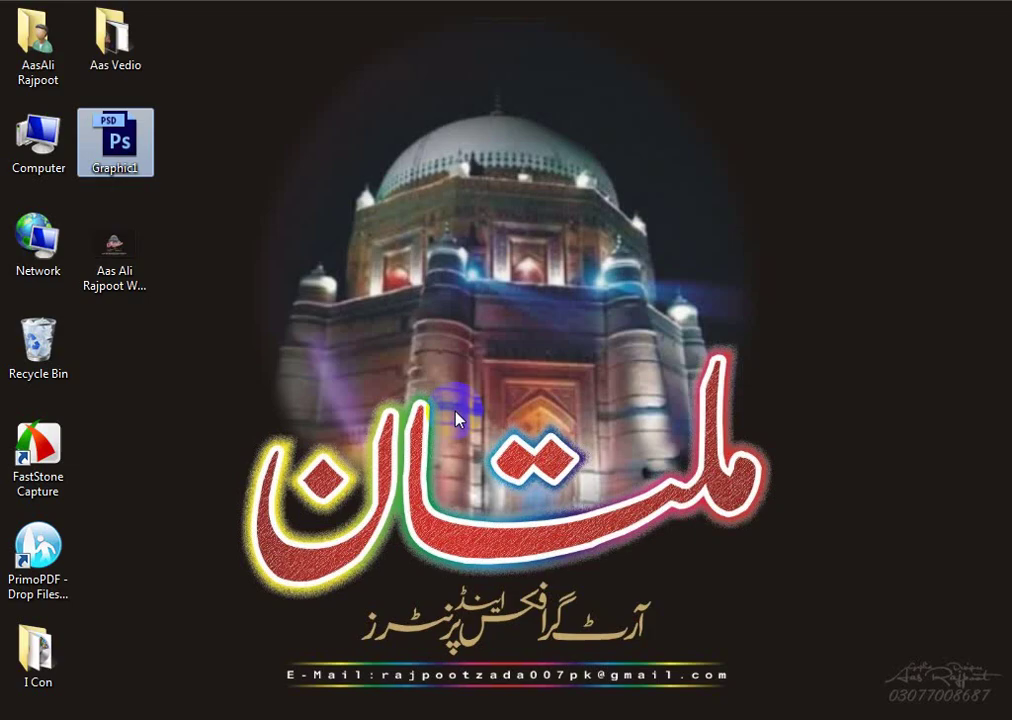
- Open the exported Multan JPEG and set it as the desktop wallpaper, then close Photo Viewer
double_click(114, 248)
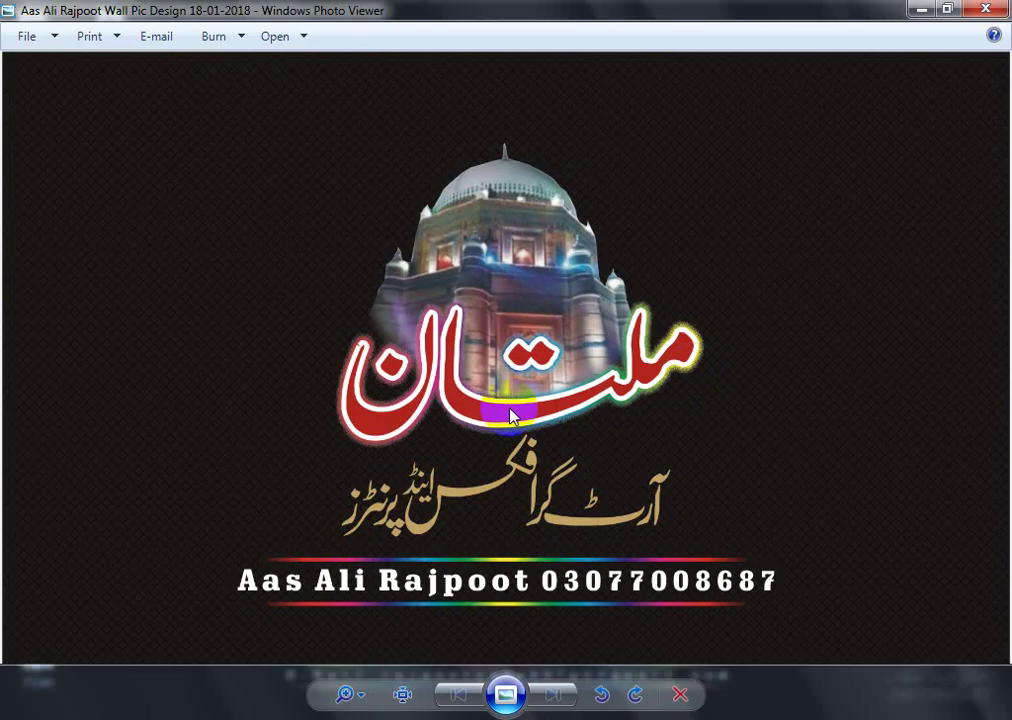
right_click(486, 258)
left_click(558, 304)
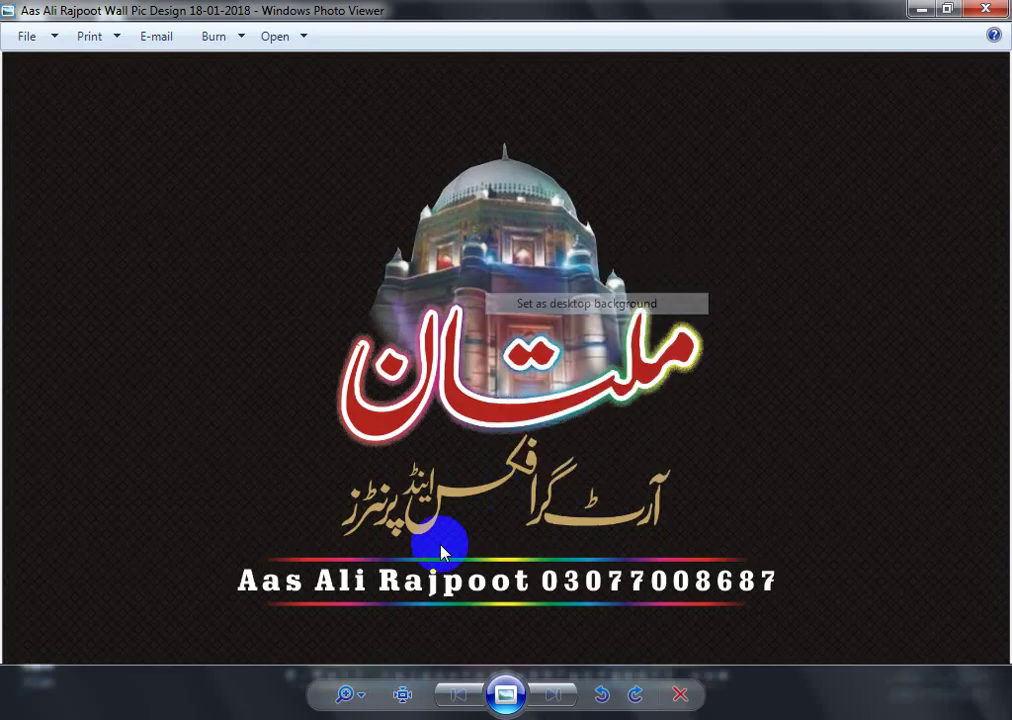
left_click(988, 10)
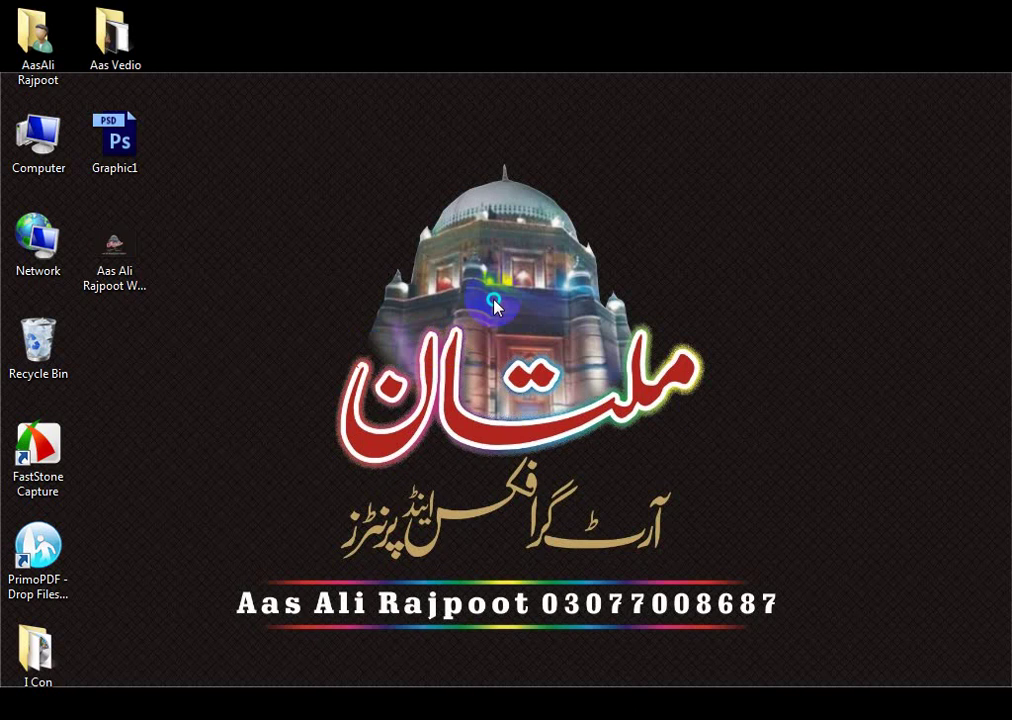
right_click(496, 304)
left_click(784, 302)
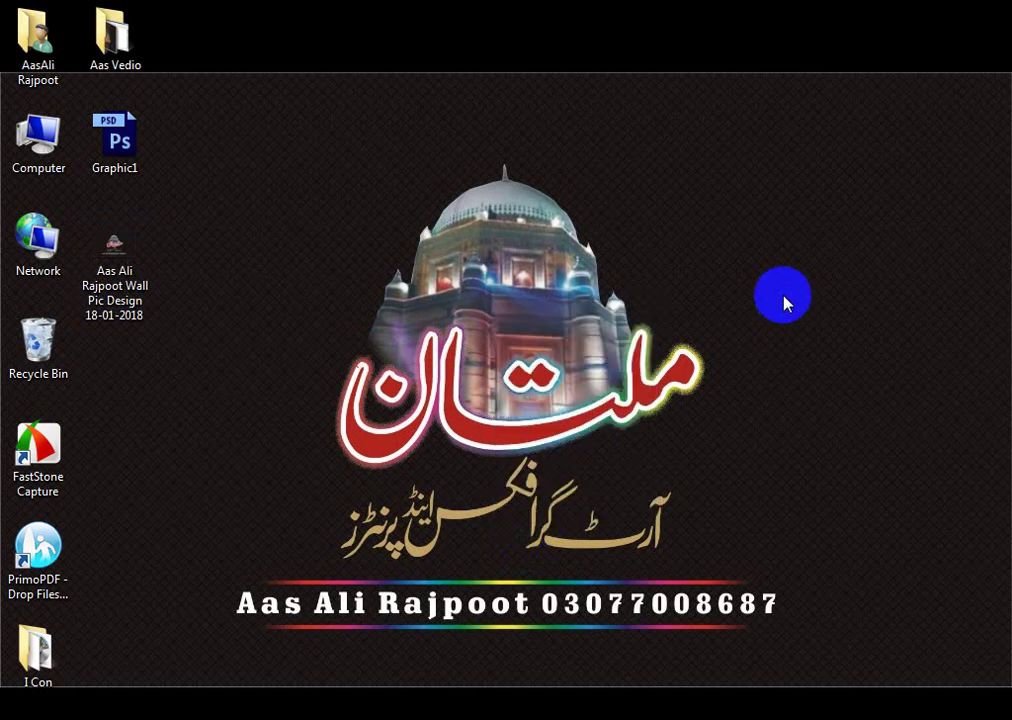